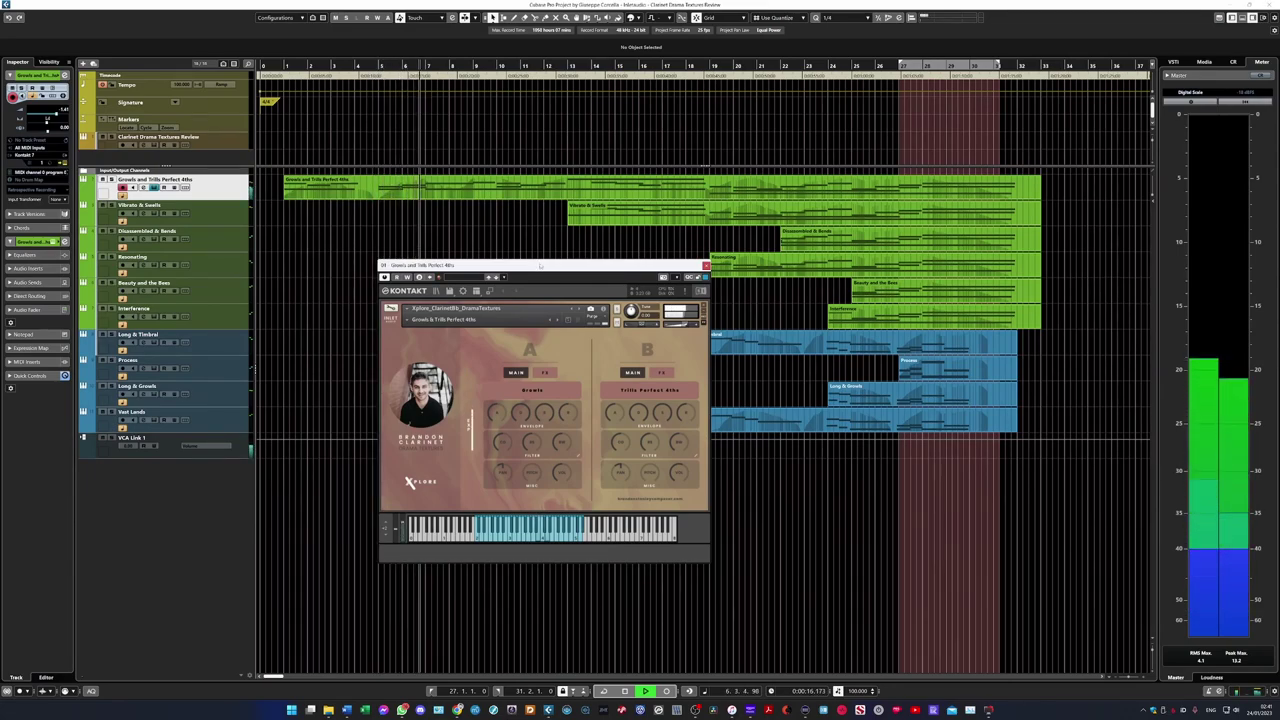
View the effects pages of layers B and A in the Growls & Trills Perfect 4ths instrument, return both to the main page and close it.
left_click(662, 372)
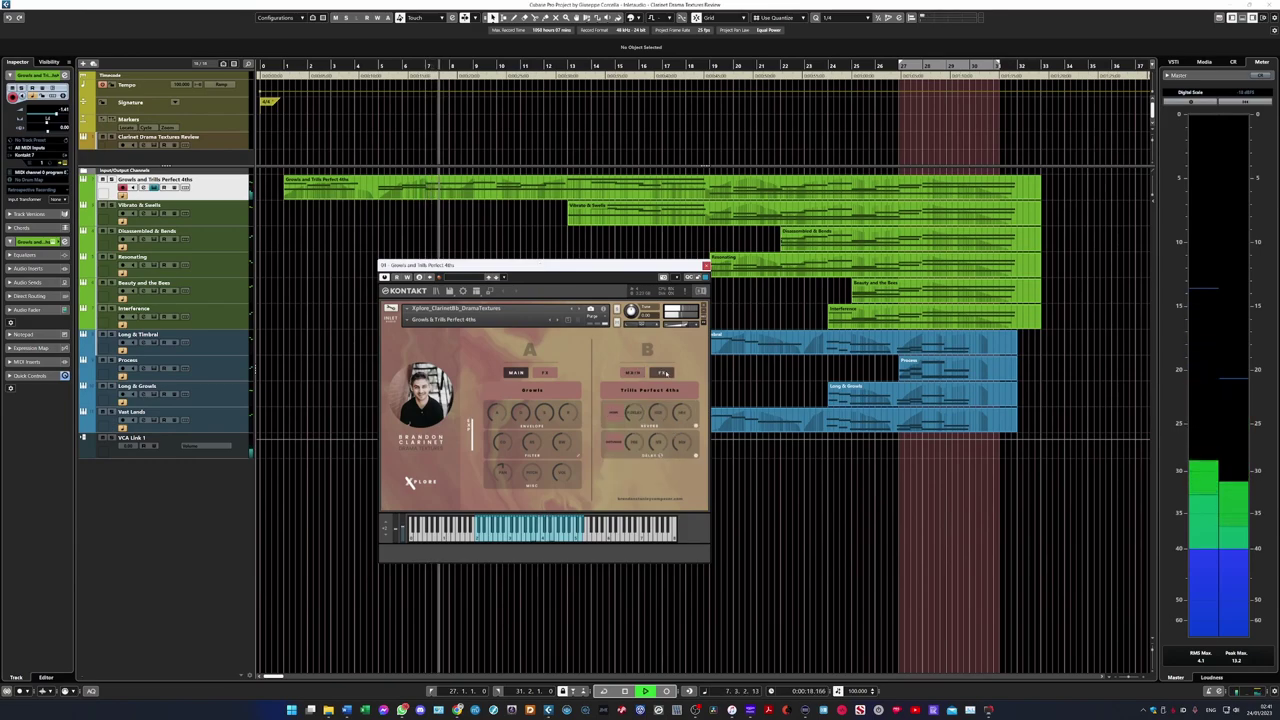
left_click(546, 372)
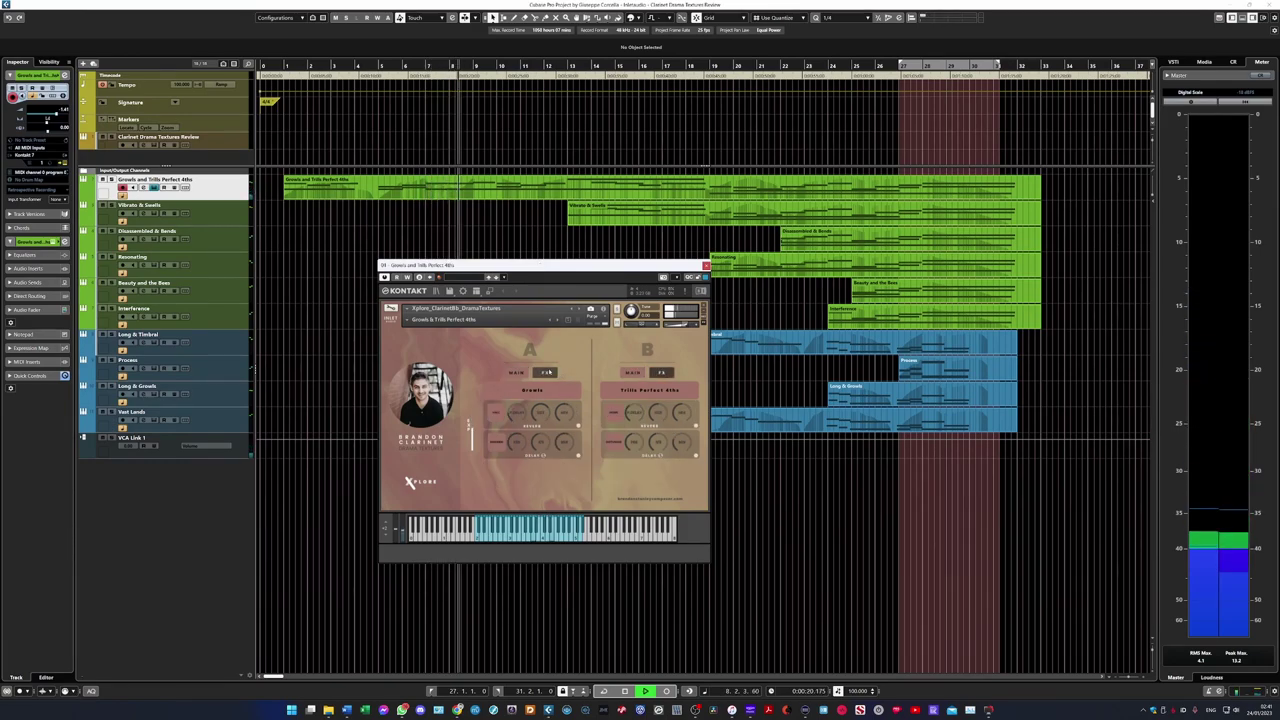
left_click(515, 372)
left_click(632, 372)
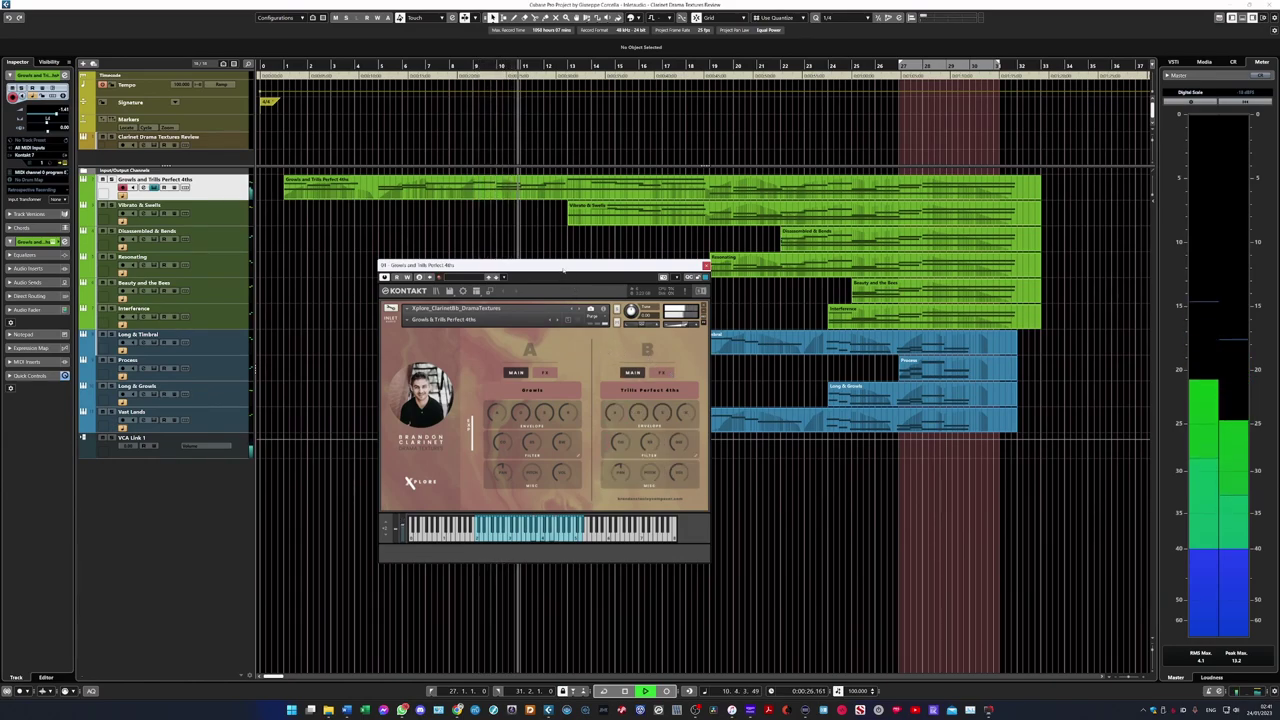
left_click(154, 188)
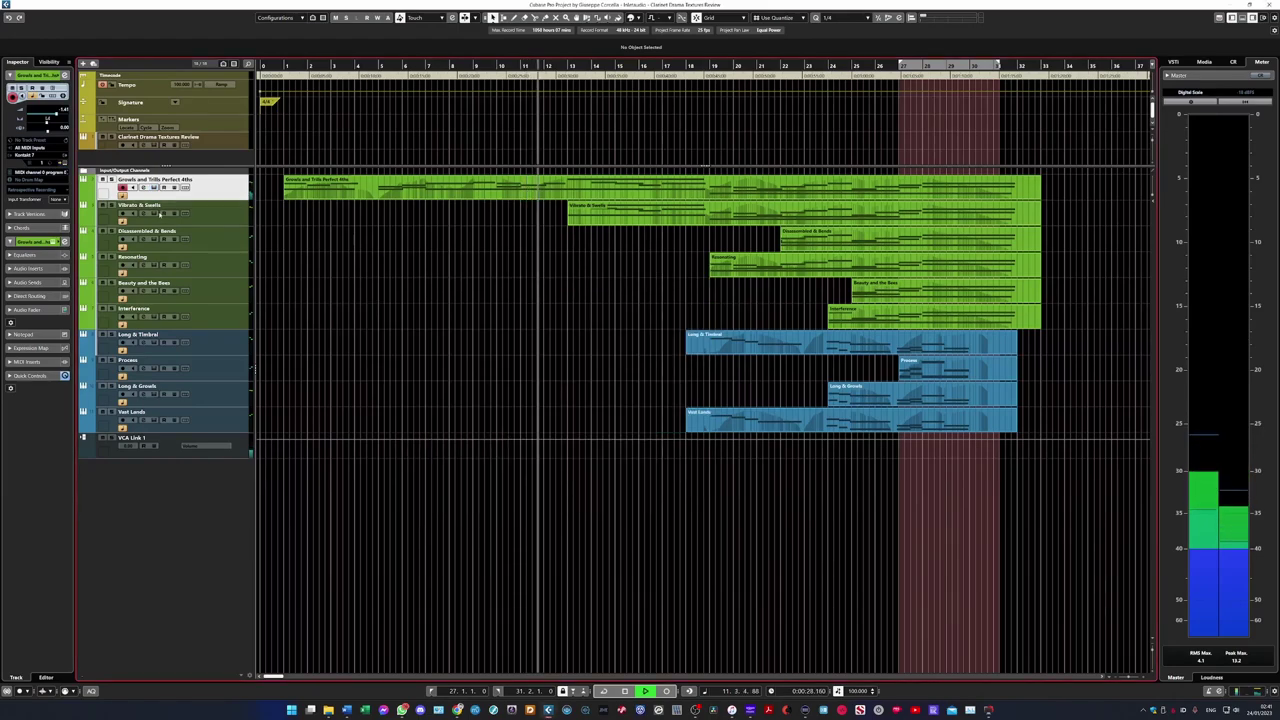
Open the Vibrato & Swells track's instrument in the clear area below the tracks, check layer B's effects page, and close it.
left_click(154, 213)
left_click_drag(641, 213, 465, 336)
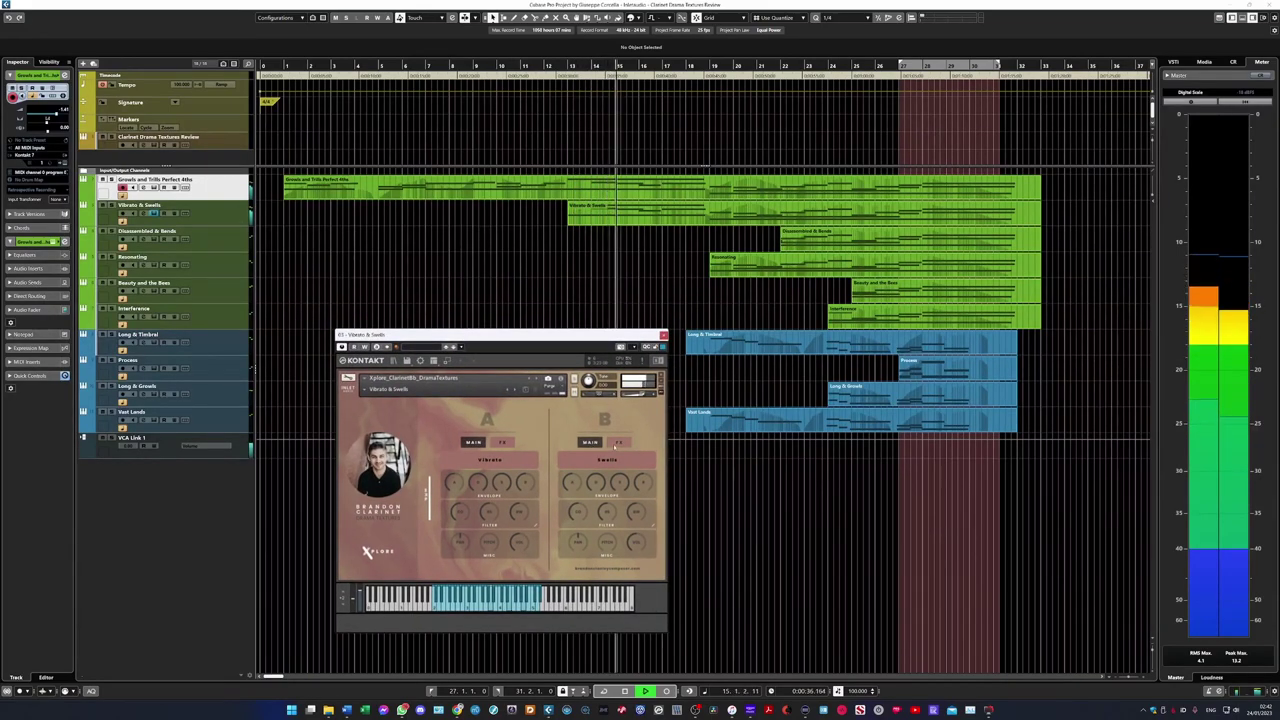
left_click(619, 442)
left_click(591, 442)
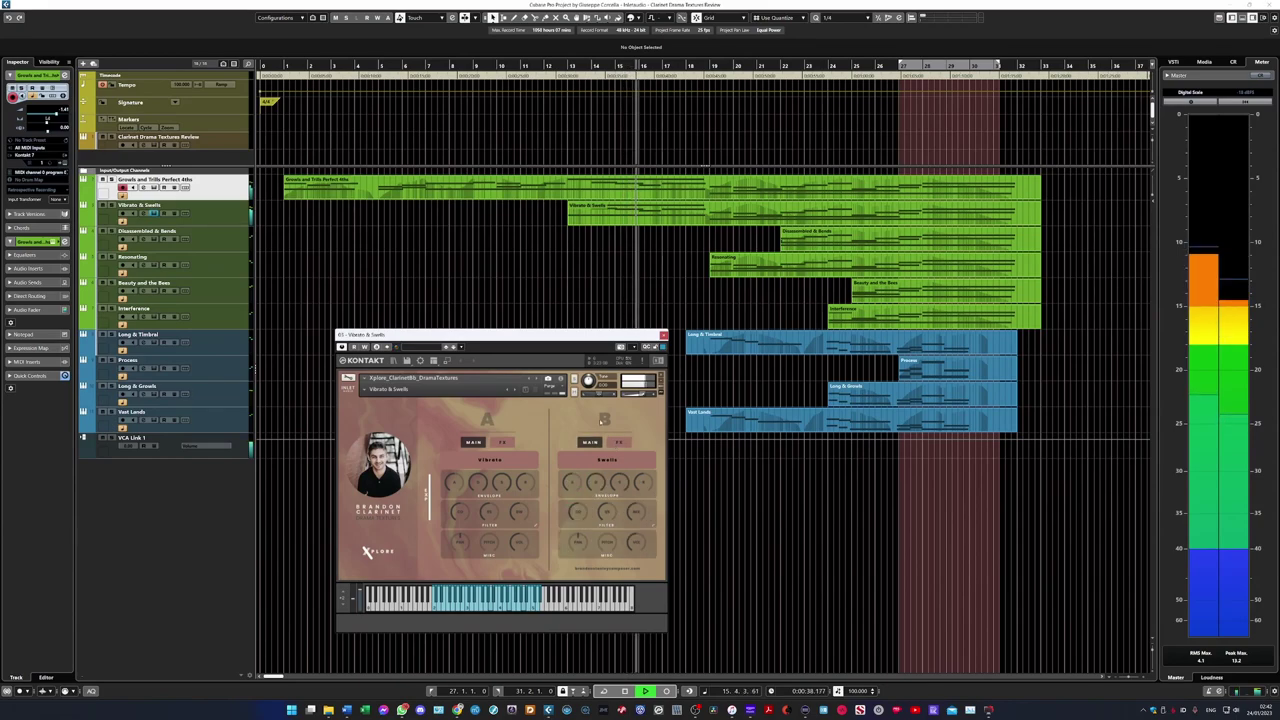
key("ctrl+w")
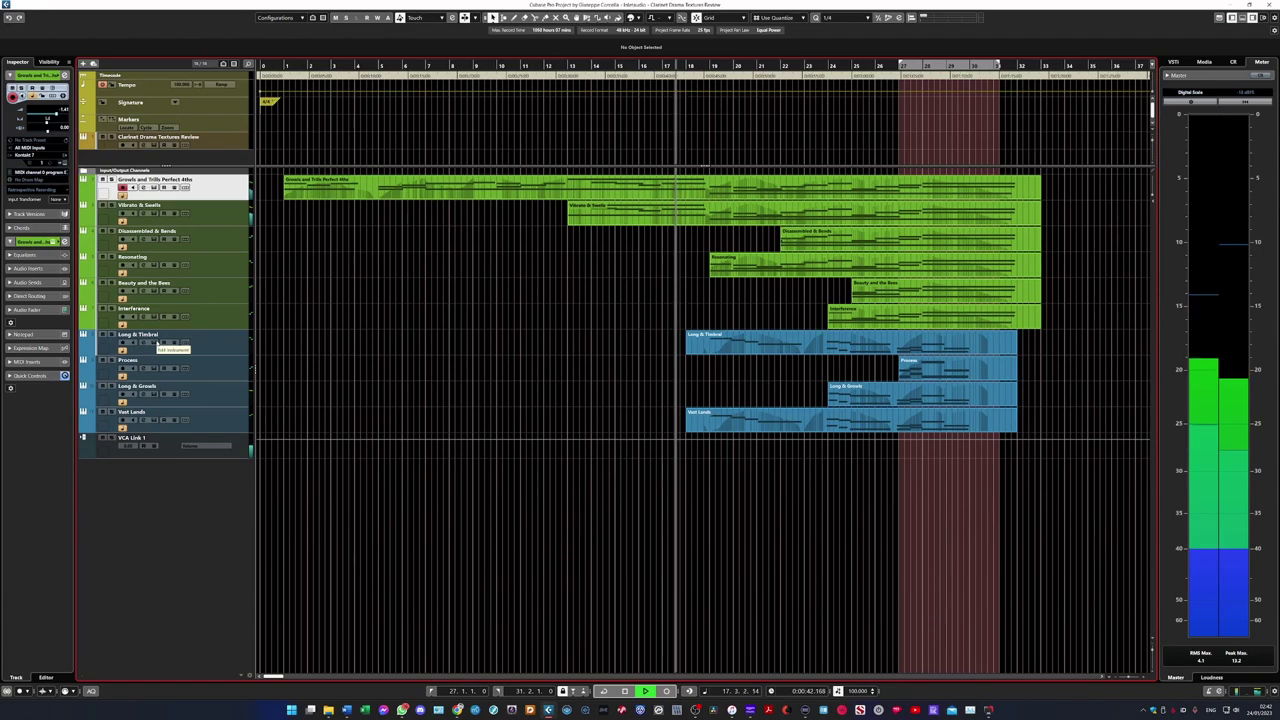
Show the Long & Timbral track's instrument away from the playing clips and close it after viewing.
left_click(157, 342)
left_click_drag(653, 206, 530, 315)
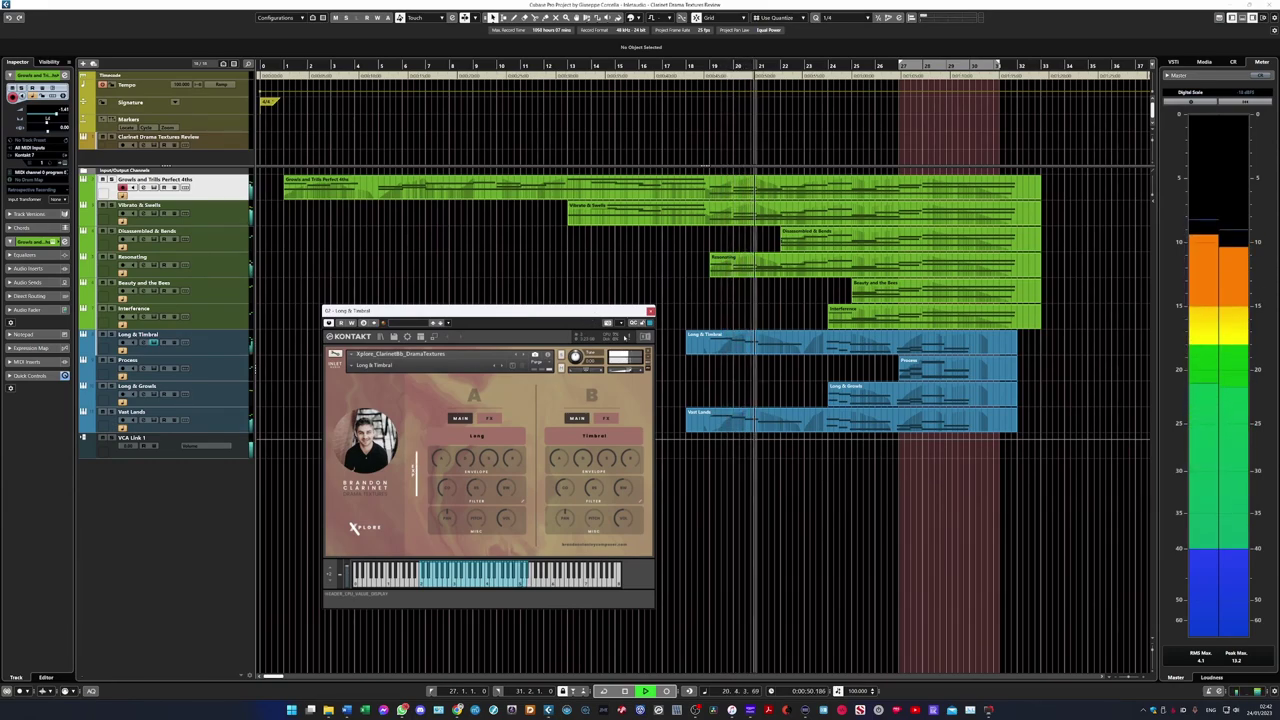
left_click(650, 311)
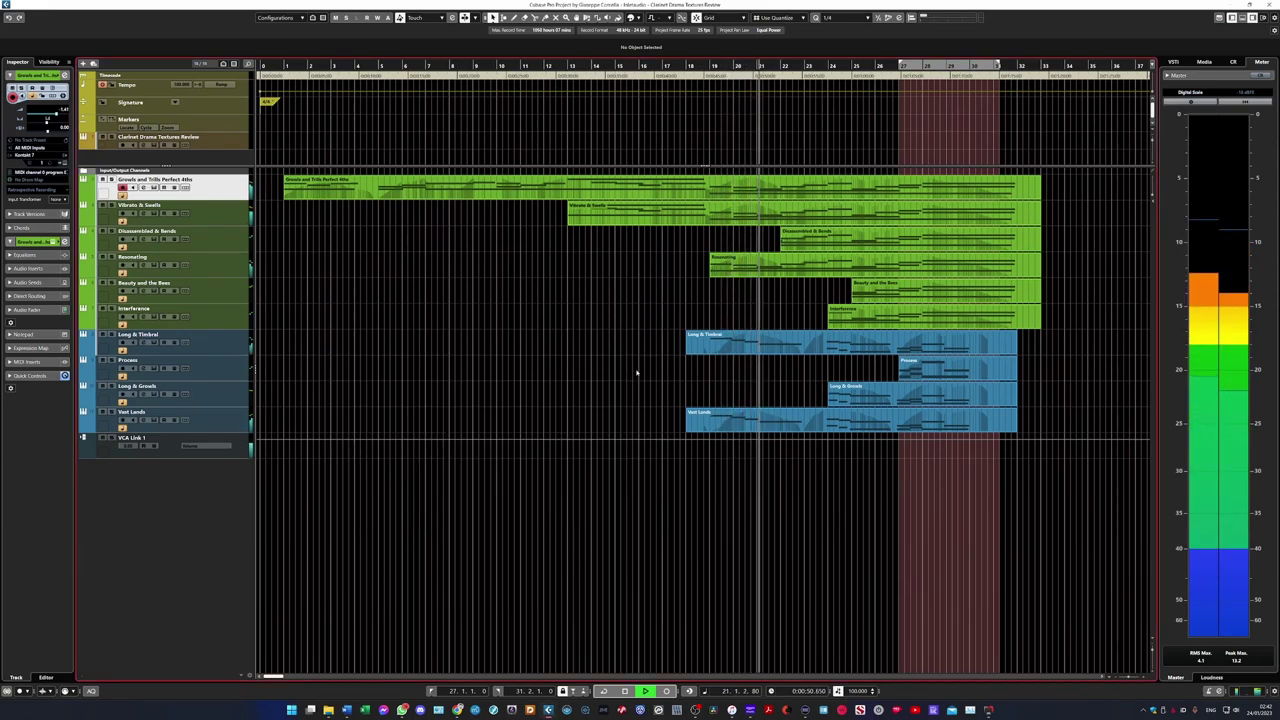
Show in turn the instruments of the fourth green track, the Long & Growls track and the Interference track during playback.
left_click(156, 264)
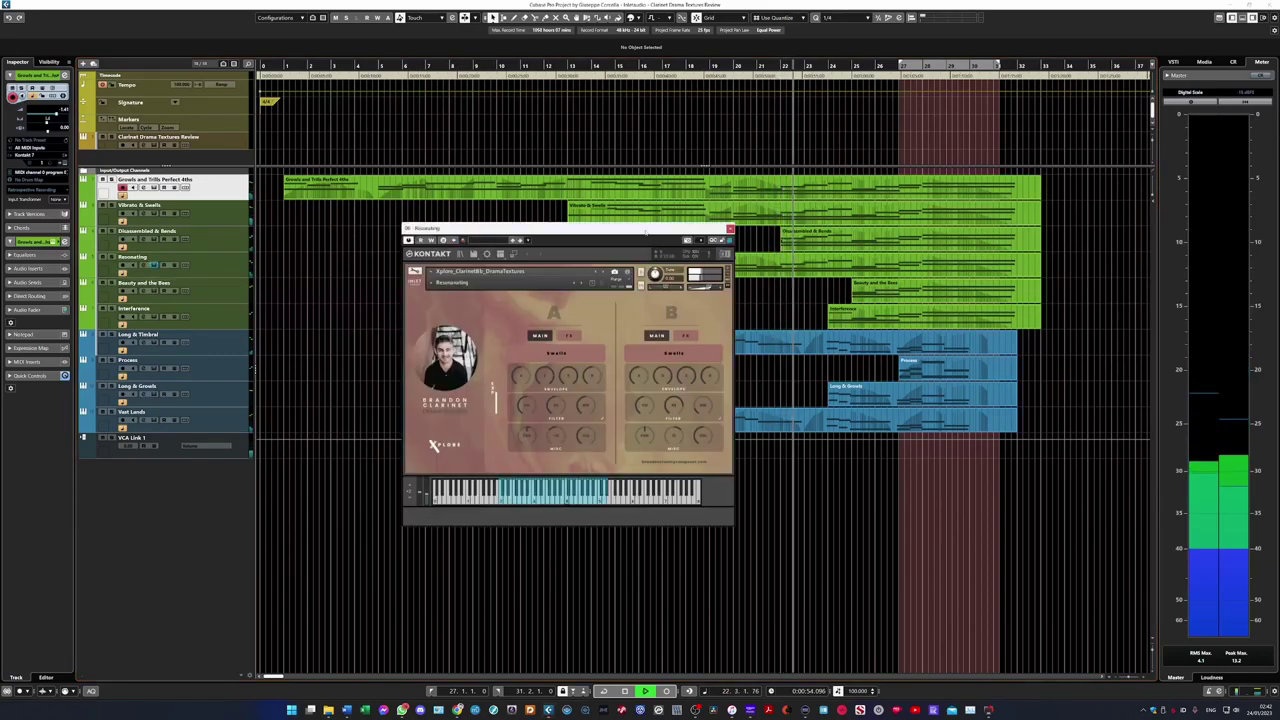
left_click(155, 394)
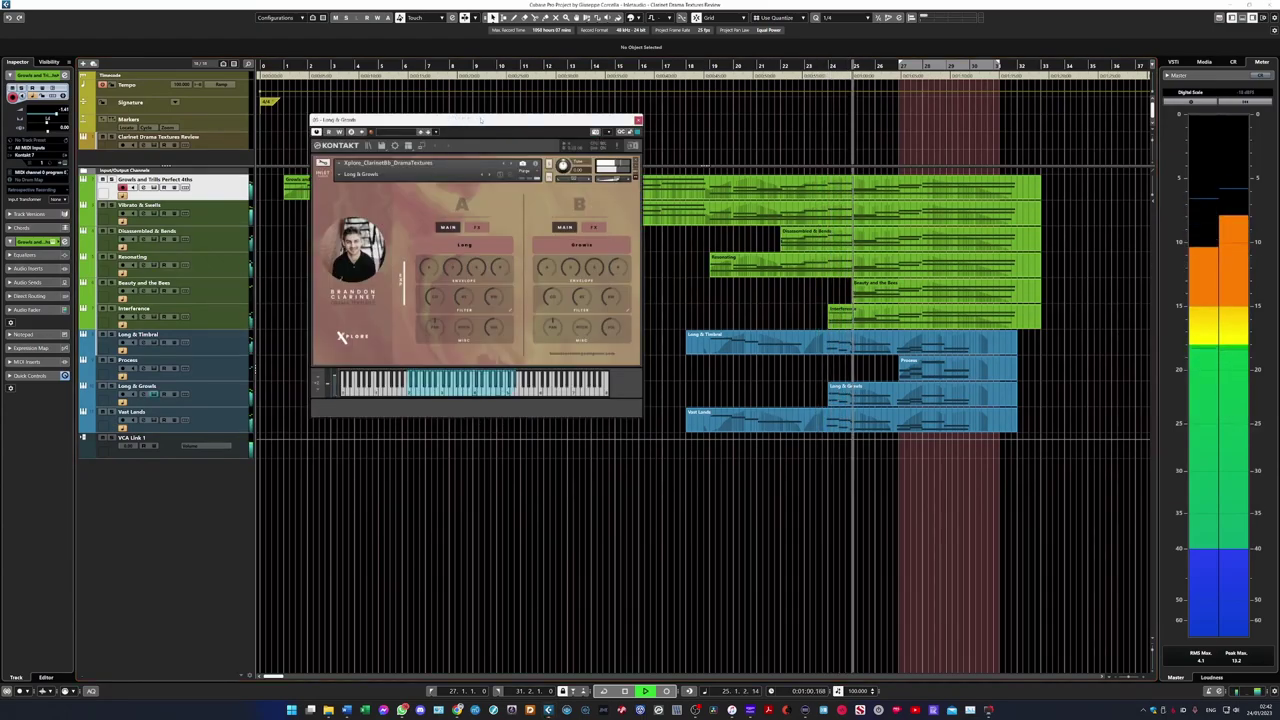
left_click(155, 316)
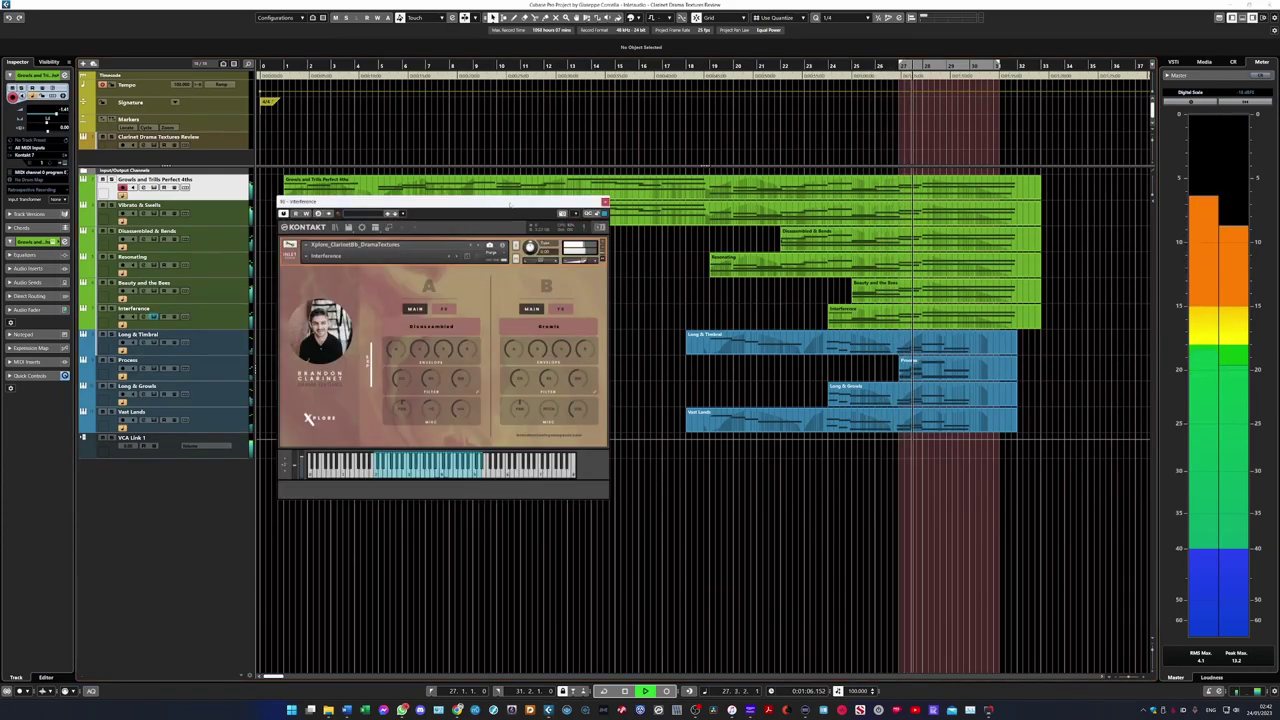
Open the Vast Lands track's instrument and compare the main and effects pages of both layers.
left_click(155, 420)
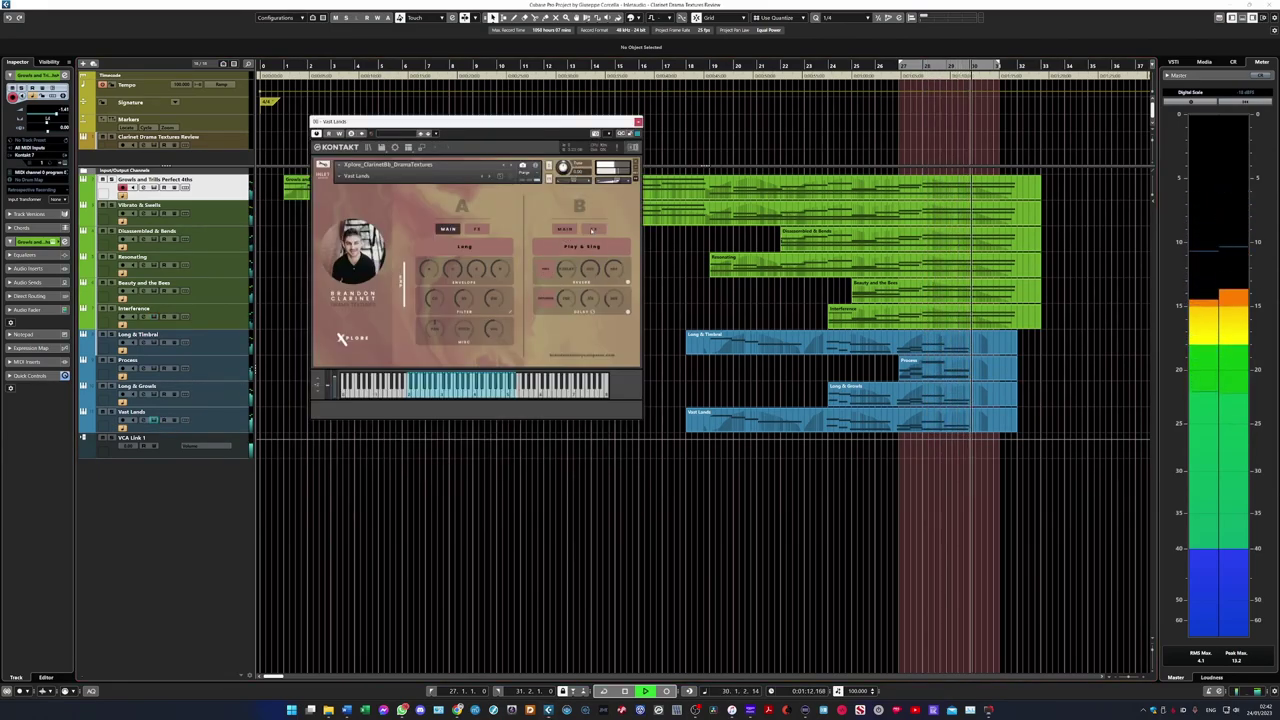
left_click(564, 229)
left_click(477, 229)
left_click(448, 229)
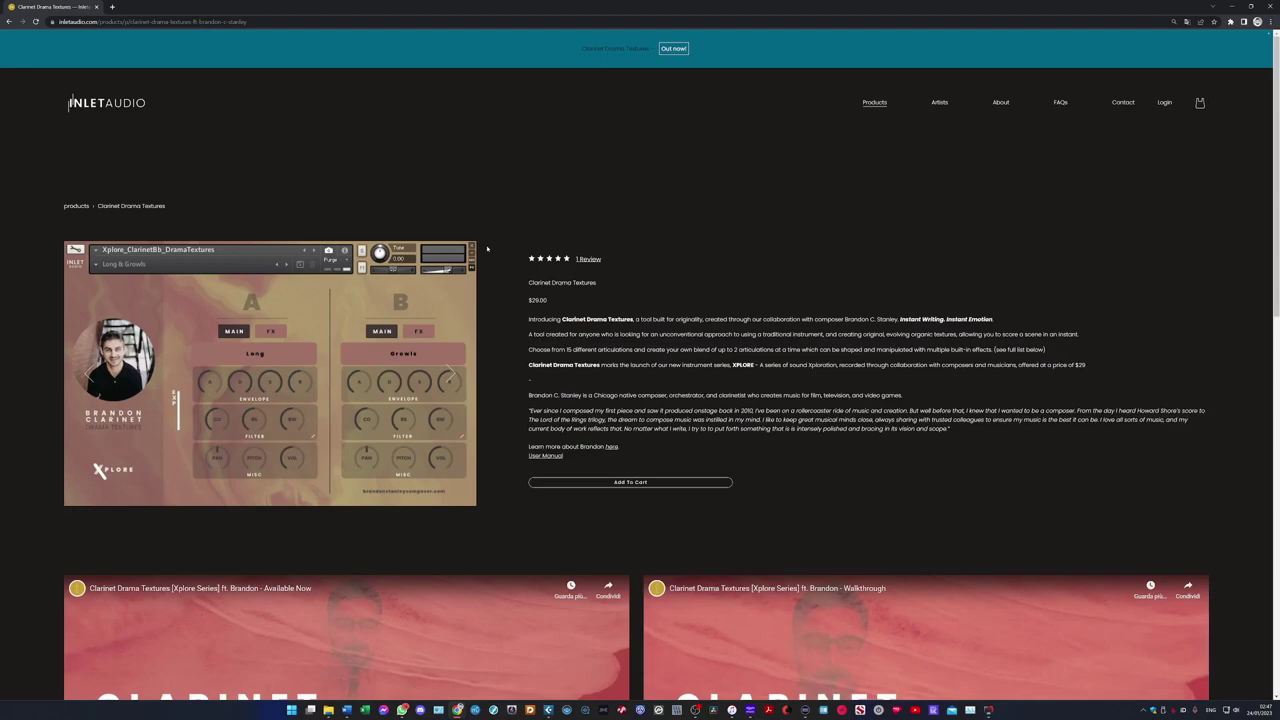
Browse the Clarinet Drama Textures product page and the library's full preset list in Kontakt.
scroll(487, 248, "down", 6)
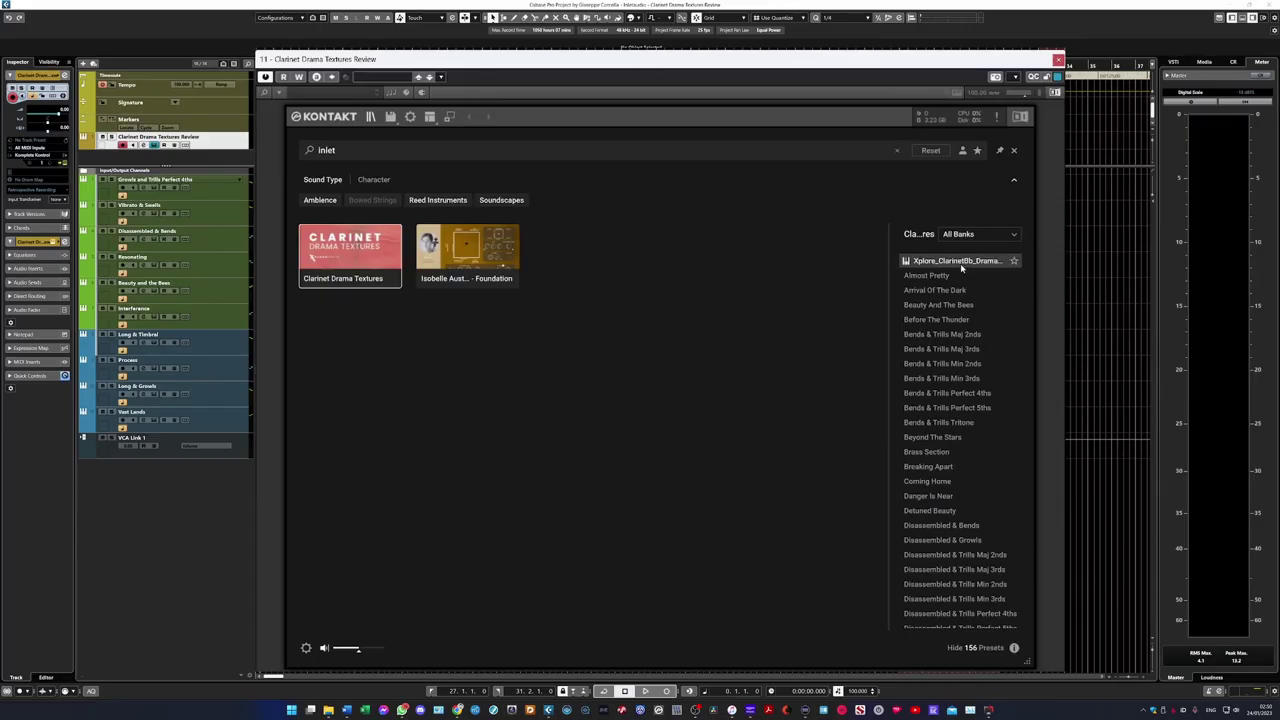
scroll(958, 300, "down", 12)
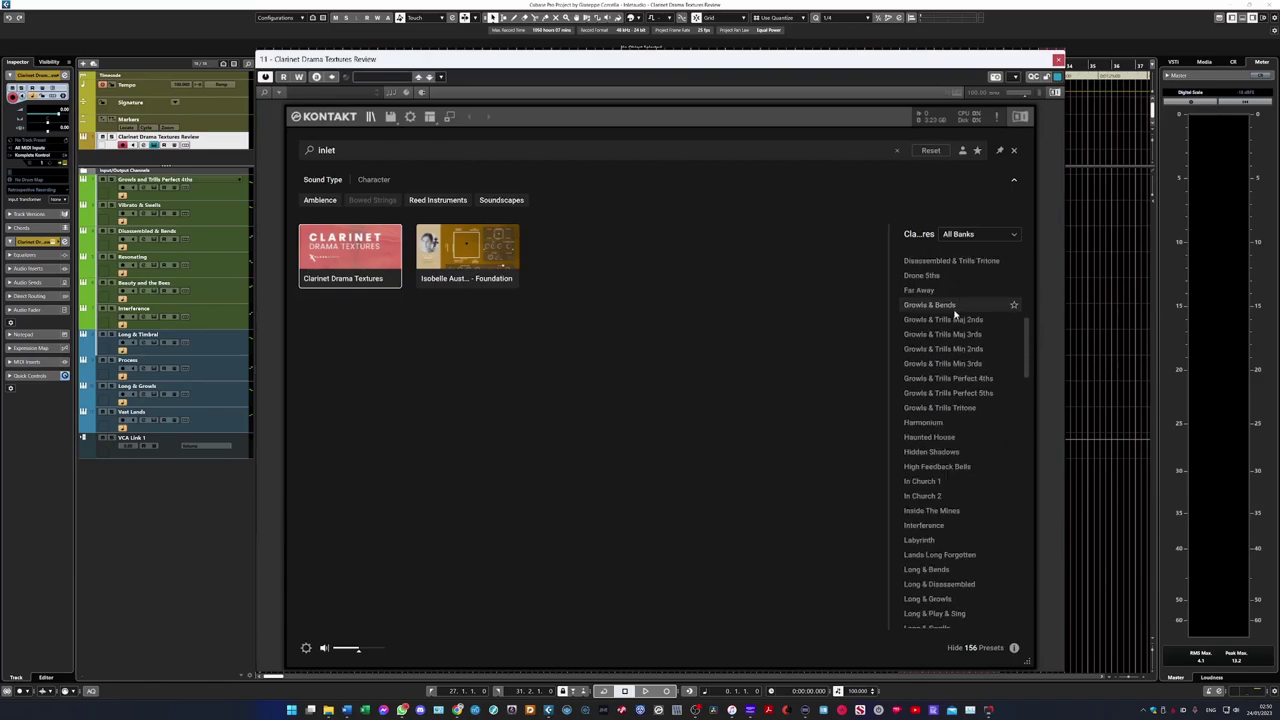
scroll(954, 317, "down", 15)
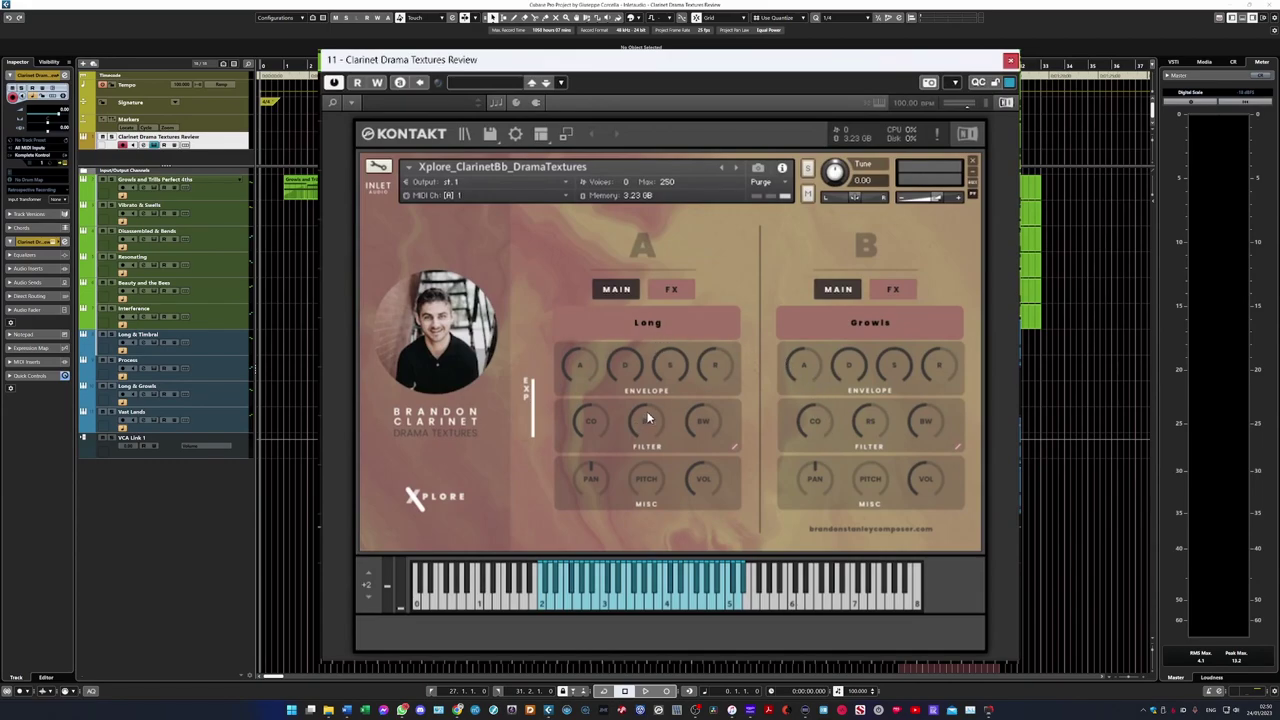
Examine the available articulations for layer A and layer B without changing Long and Growls.
left_click(641, 323)
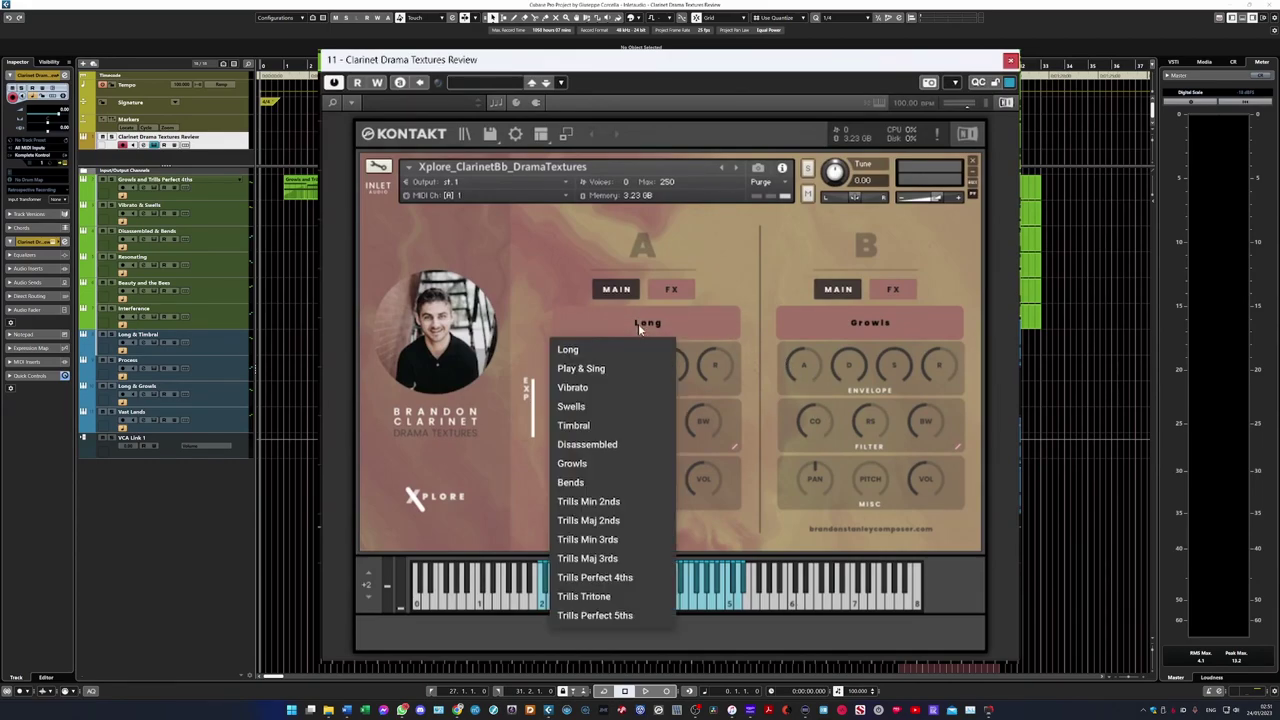
left_click(836, 323)
left_click(839, 324)
left_click(829, 326)
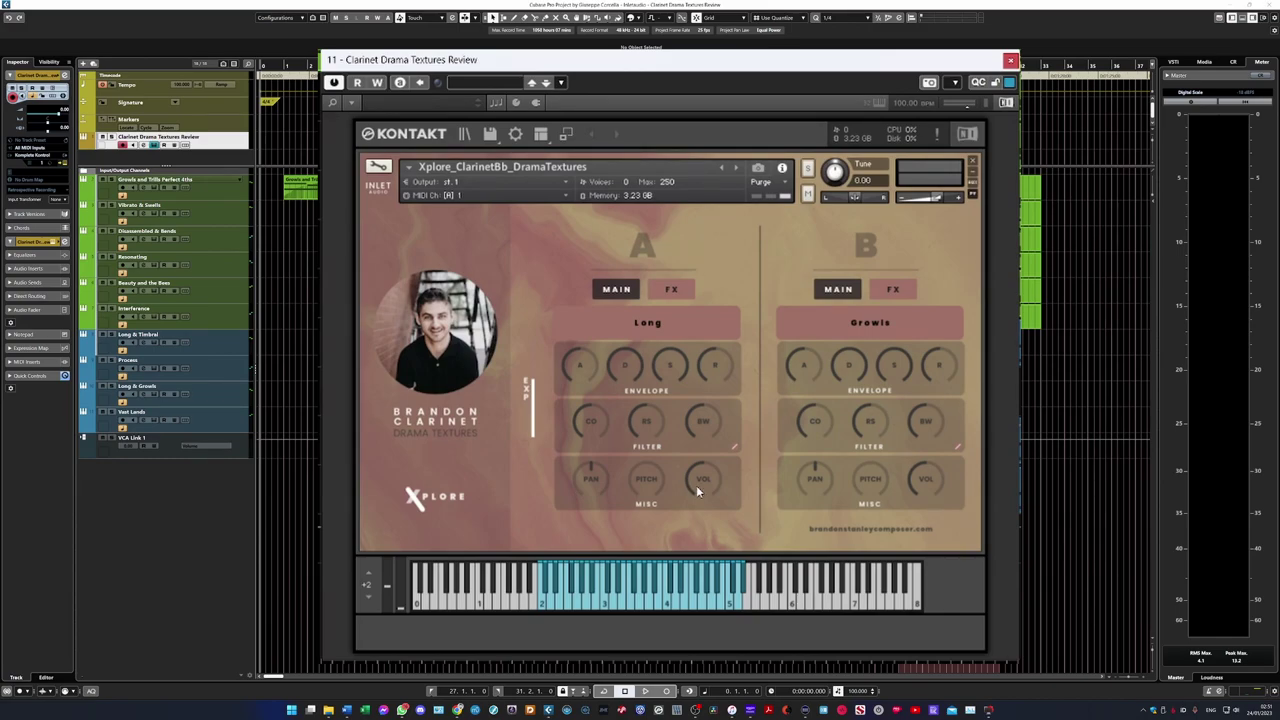
Inspect the reverb and delay type options on layer A's effects page and return to its main page.
left_click(671, 289)
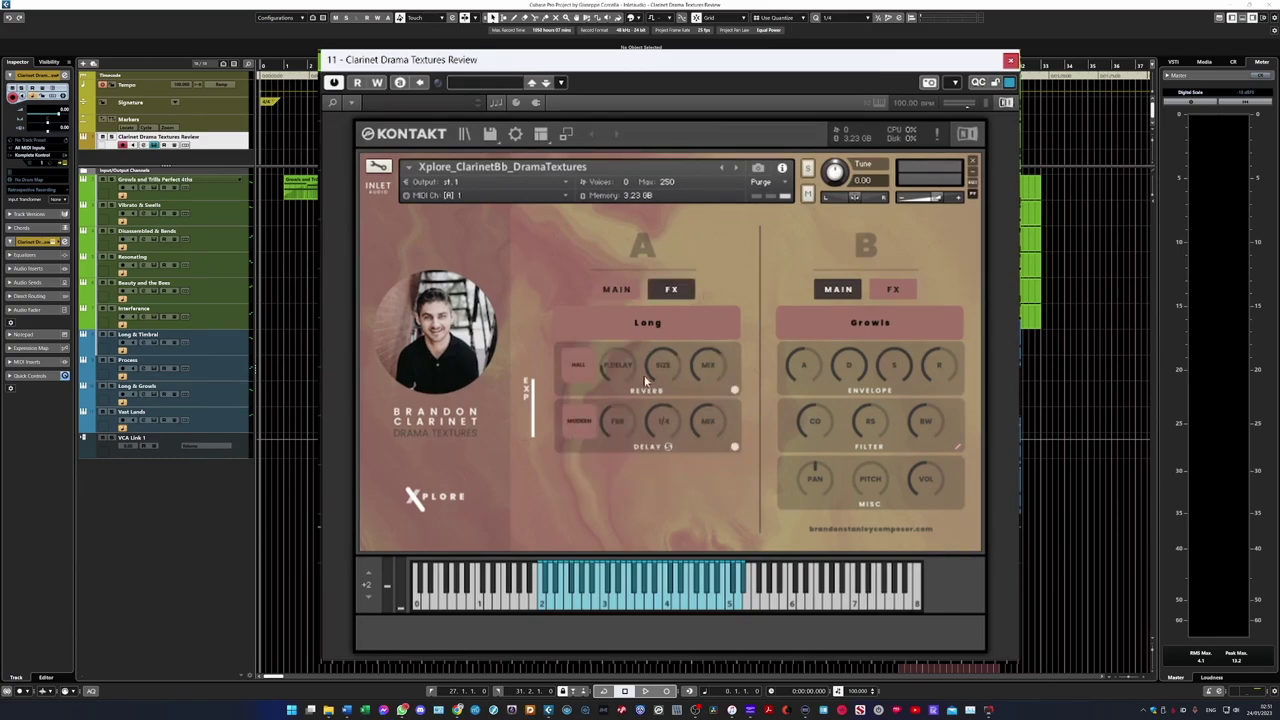
left_click(578, 366)
left_click(582, 364)
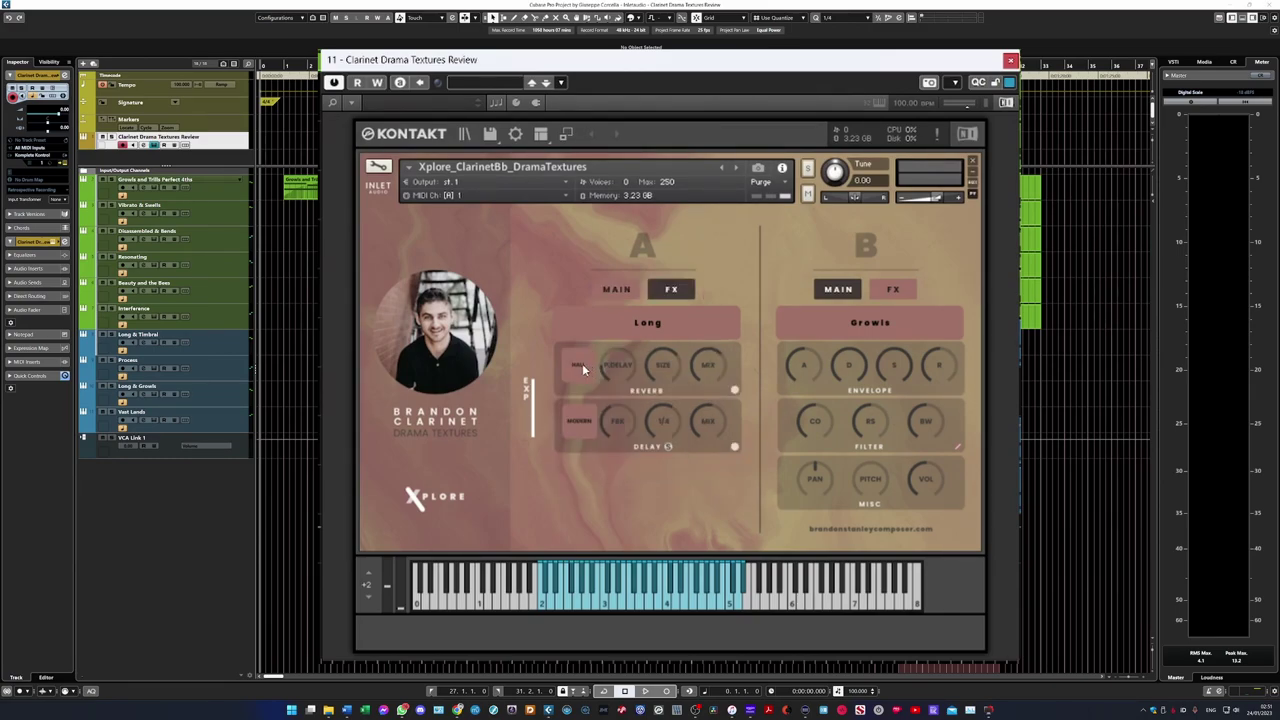
left_click(581, 424)
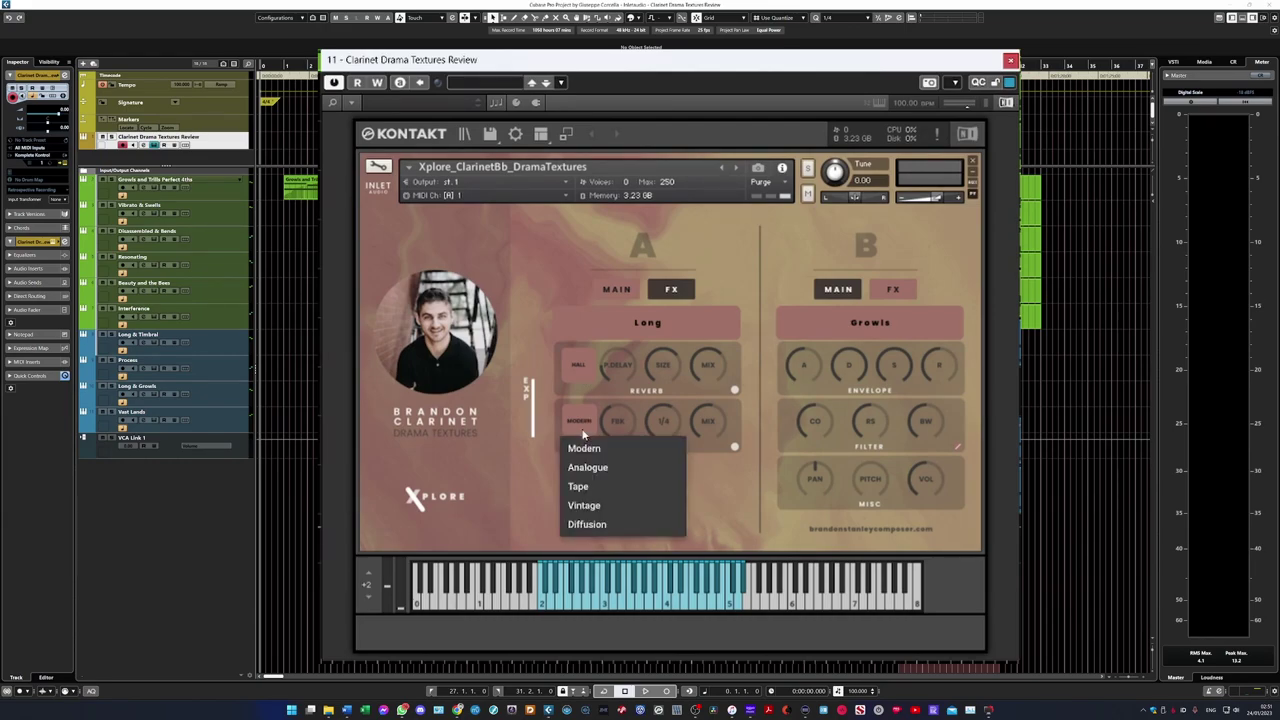
left_click(616, 289)
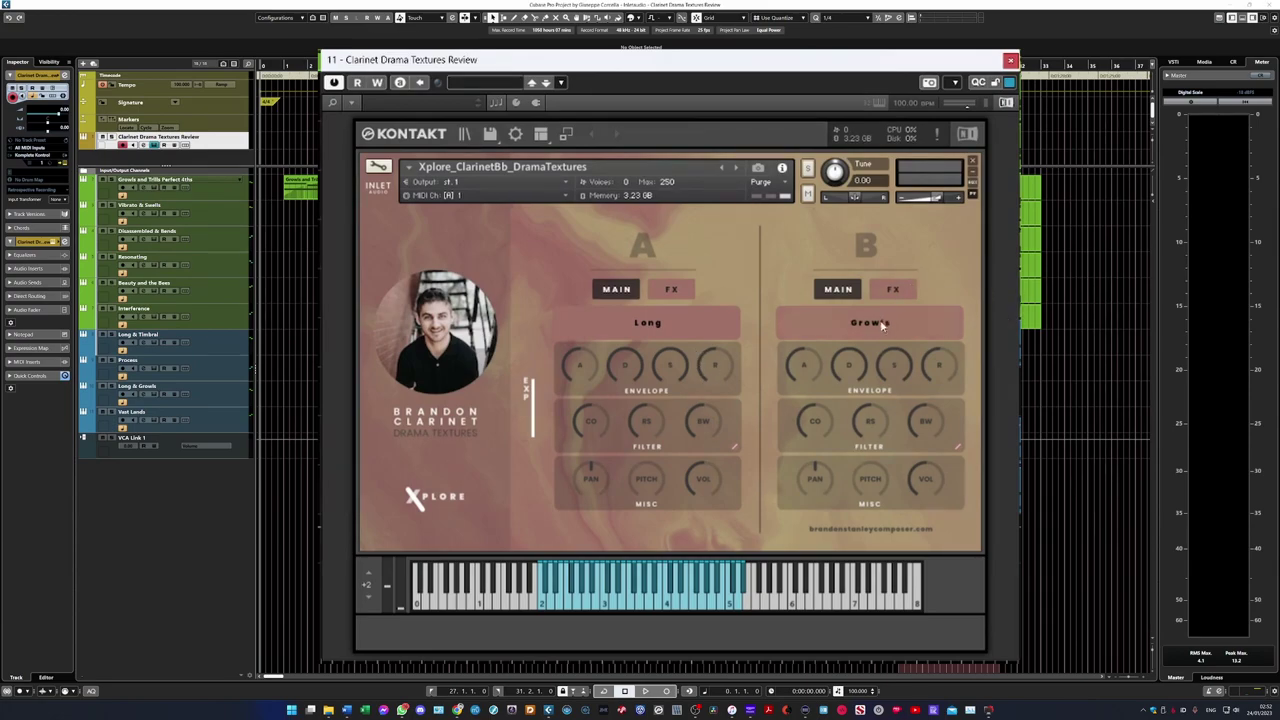
View layer B's effects page, return it to the main page, and toggle the delay on layer A's effects page.
left_click(893, 289)
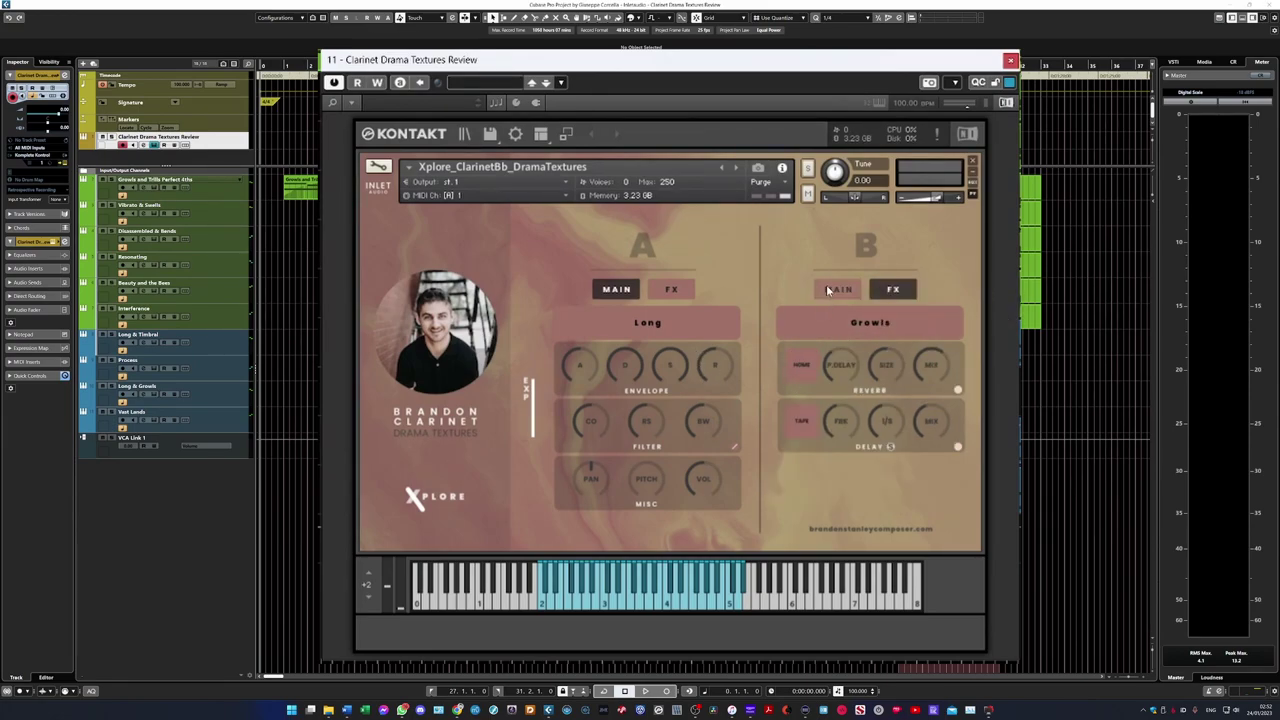
left_click(827, 290)
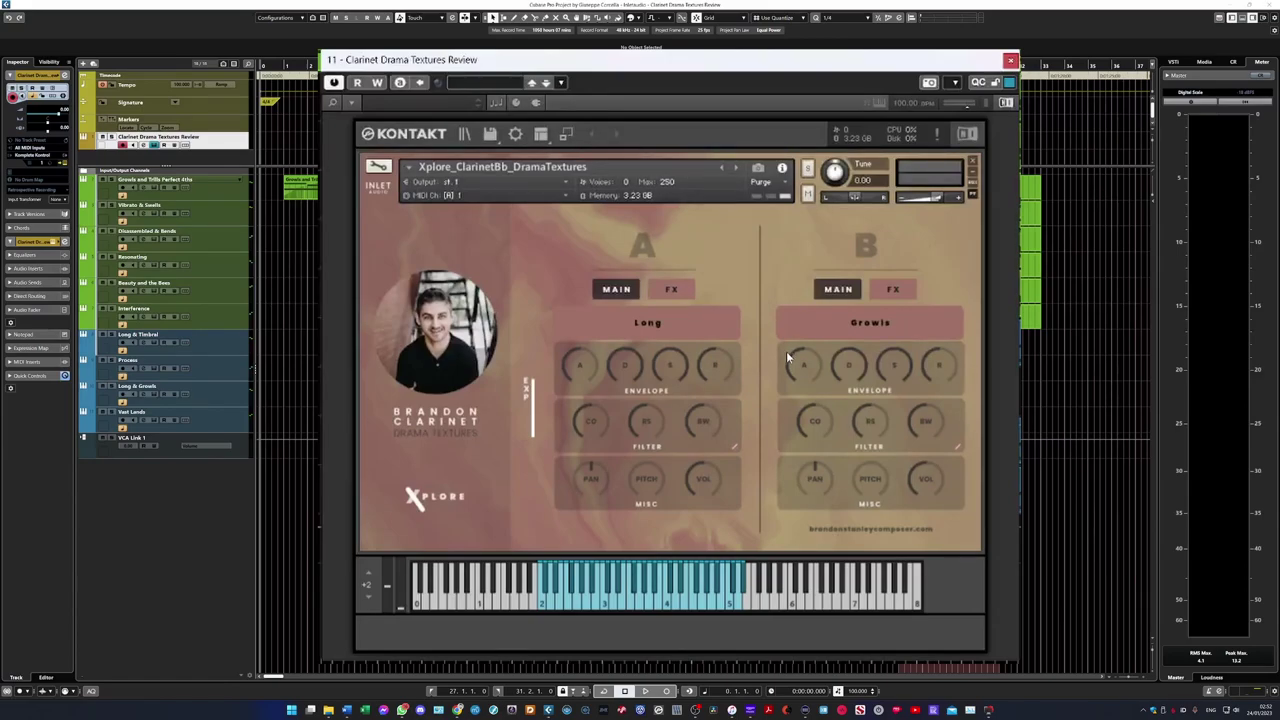
left_click(671, 289)
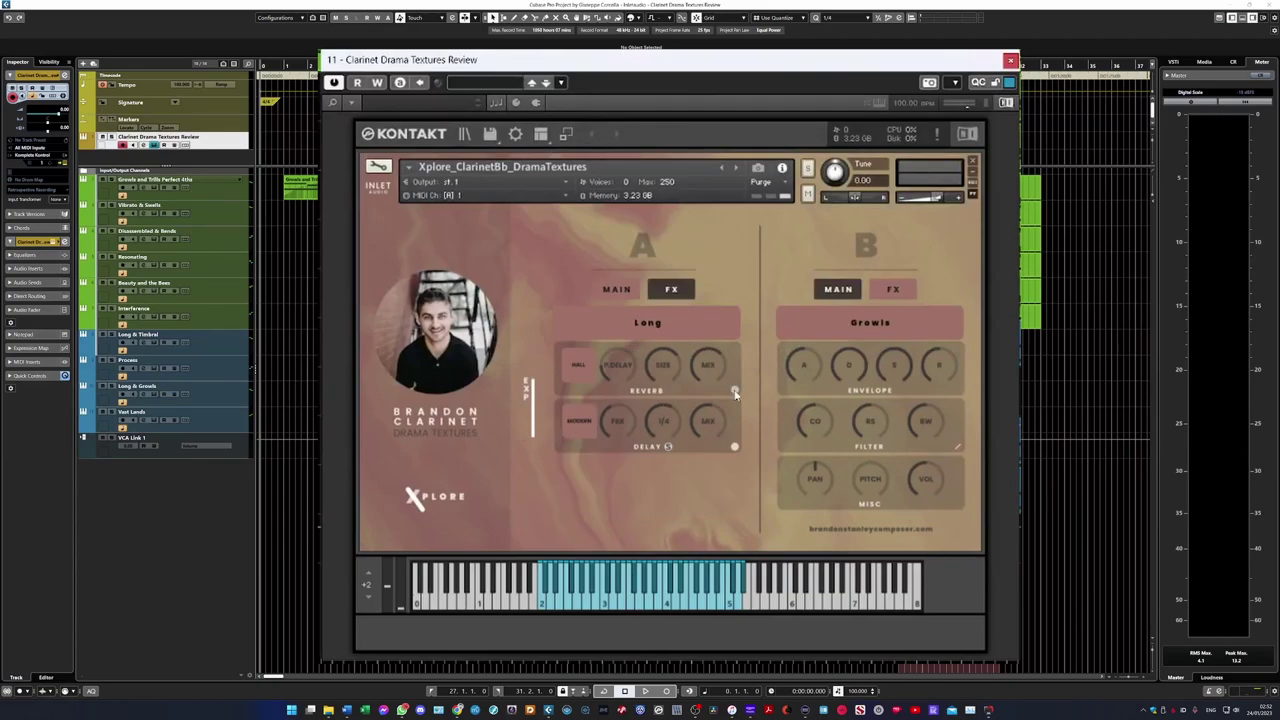
left_click(733, 448)
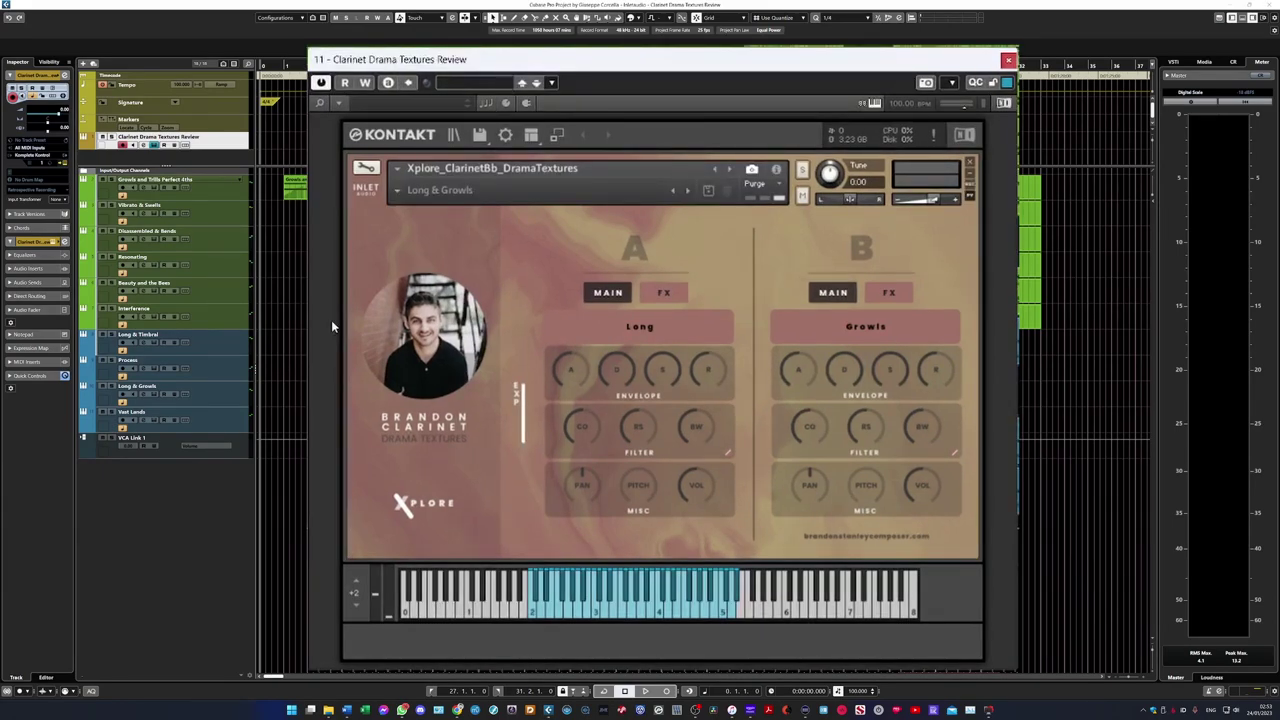
Load the basic combination presets Bends & Trills Min 2nds and Bends & Trills Perfect 5ths one after the other to audition them.
left_click(397, 190)
mouse_move(399, 208)
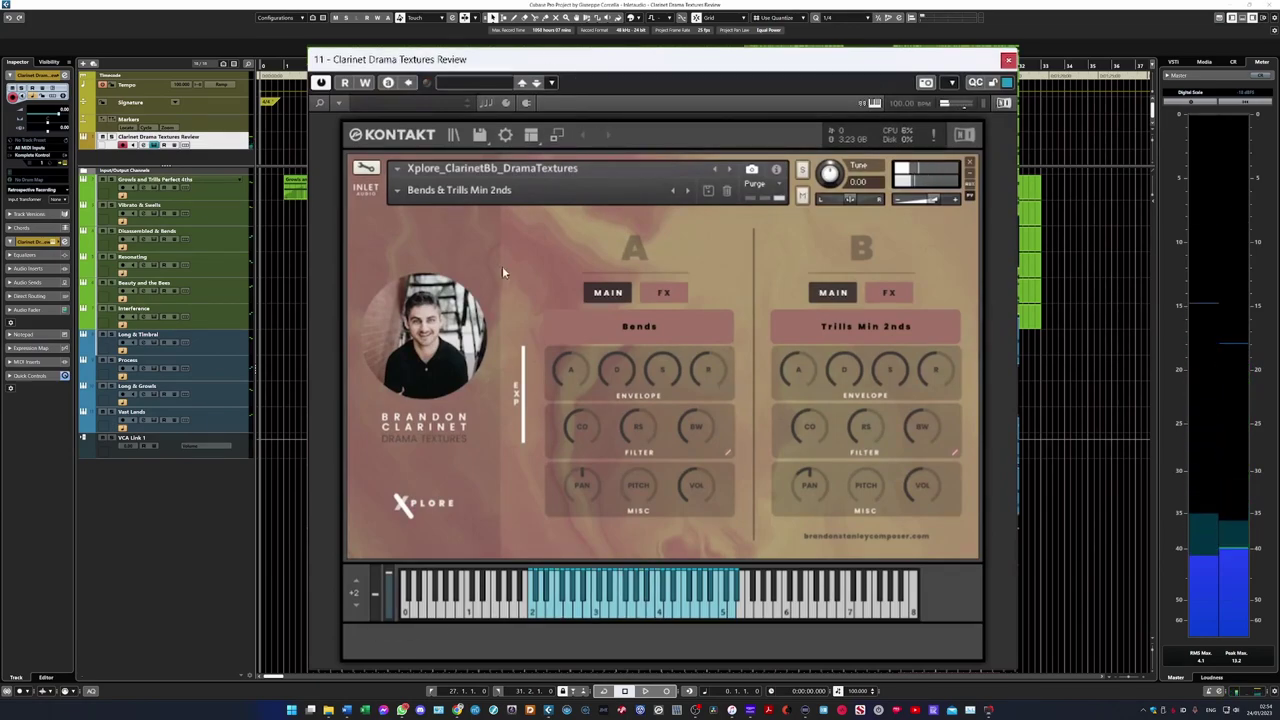
left_click(398, 197)
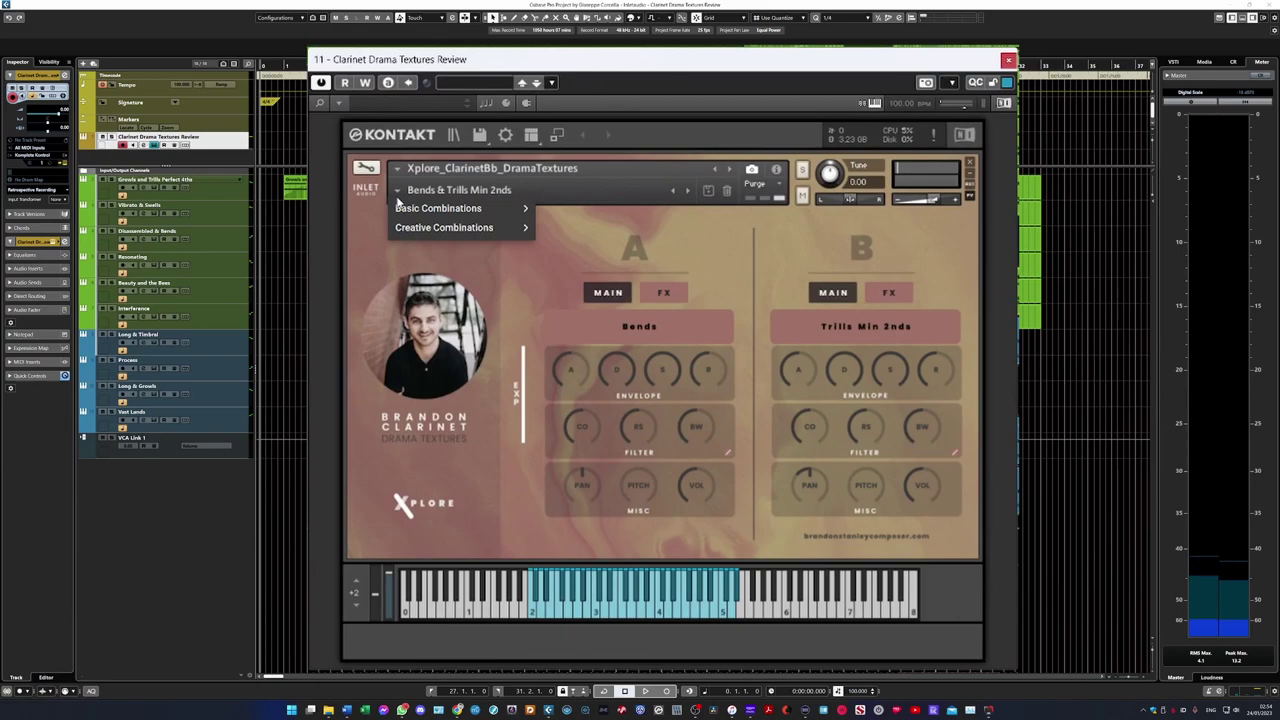
mouse_move(440, 208)
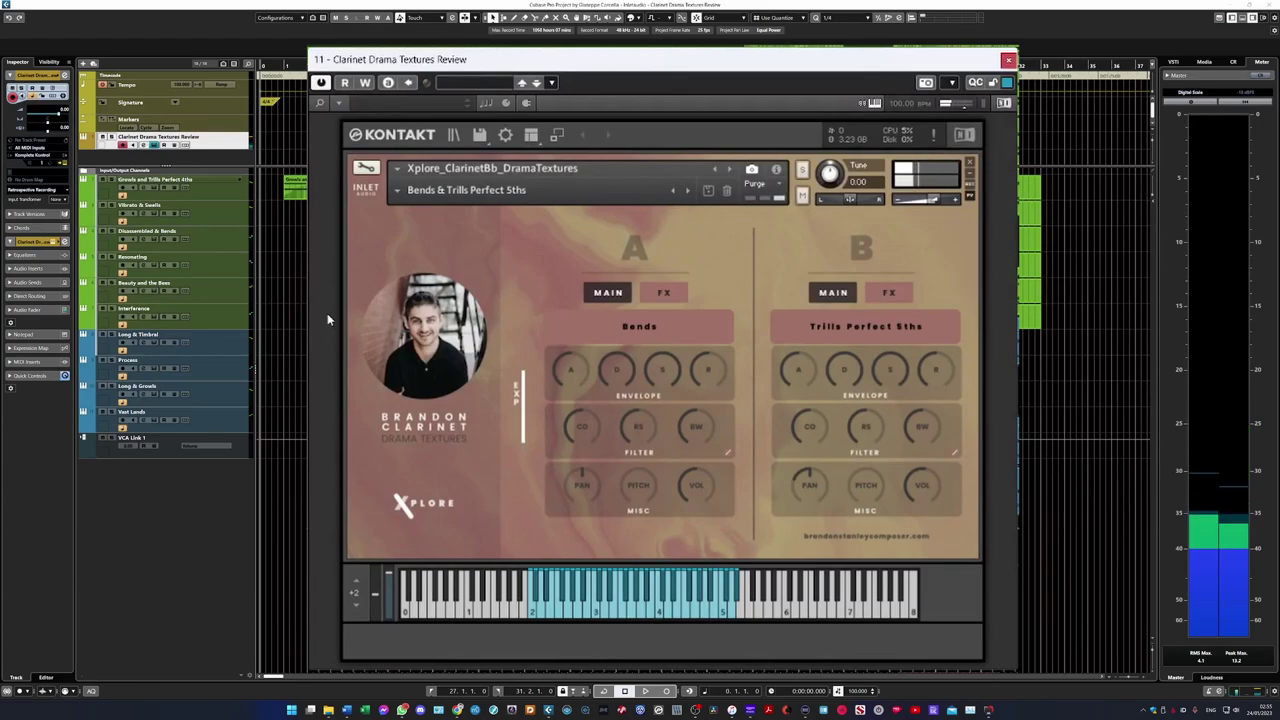
Audition the basic combination presets Disassembled & Growls and Disassembled & Trills Min 3rds, loading each in turn.
left_click(398, 192)
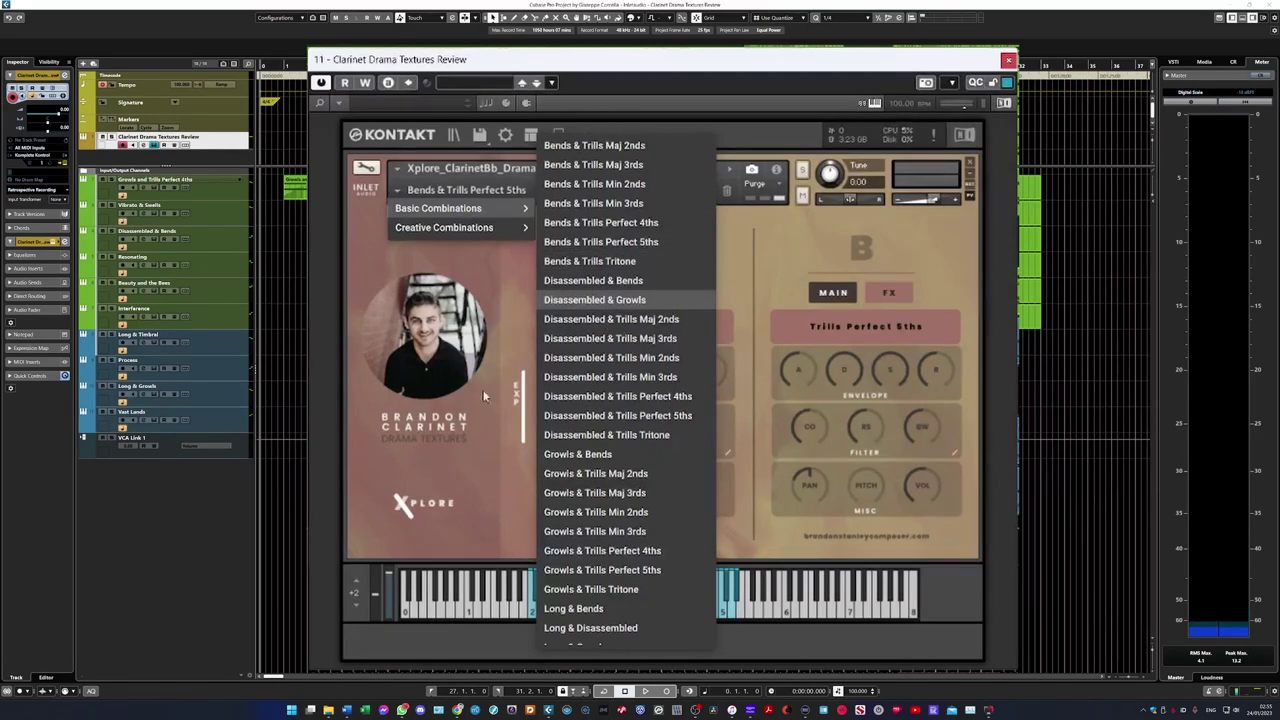
left_click(594, 299)
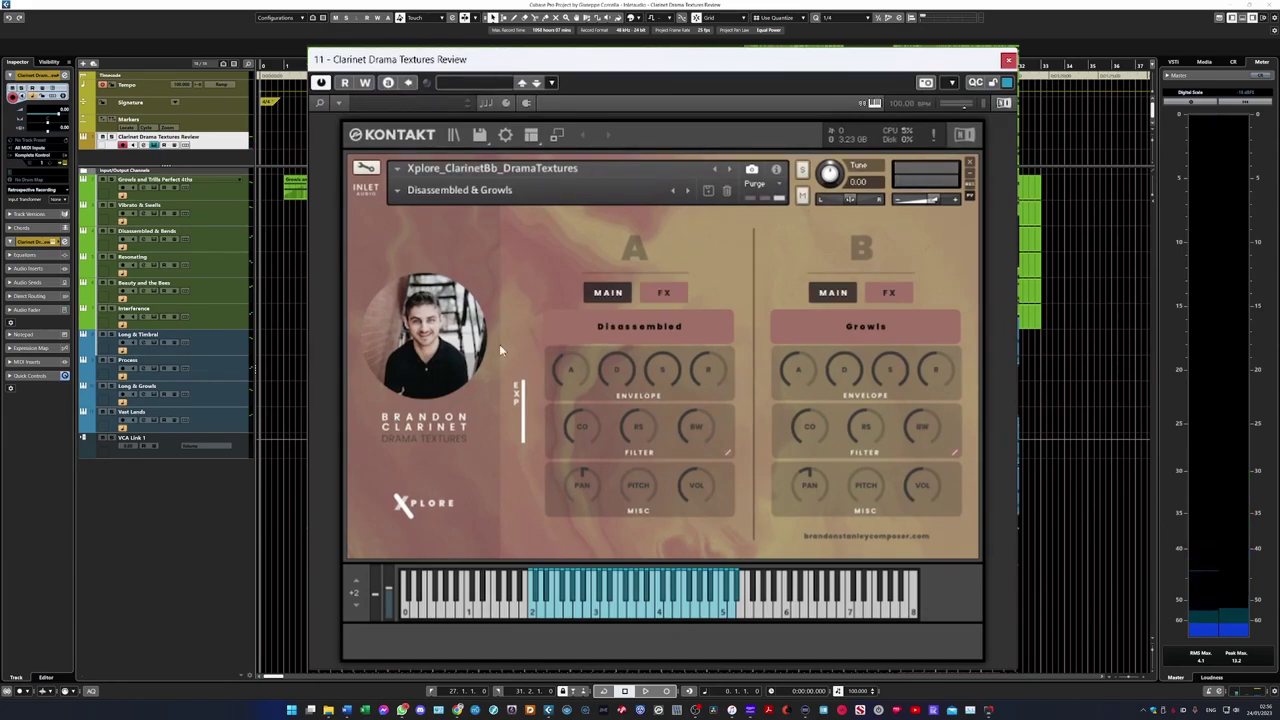
left_click(395, 192)
mouse_move(430, 208)
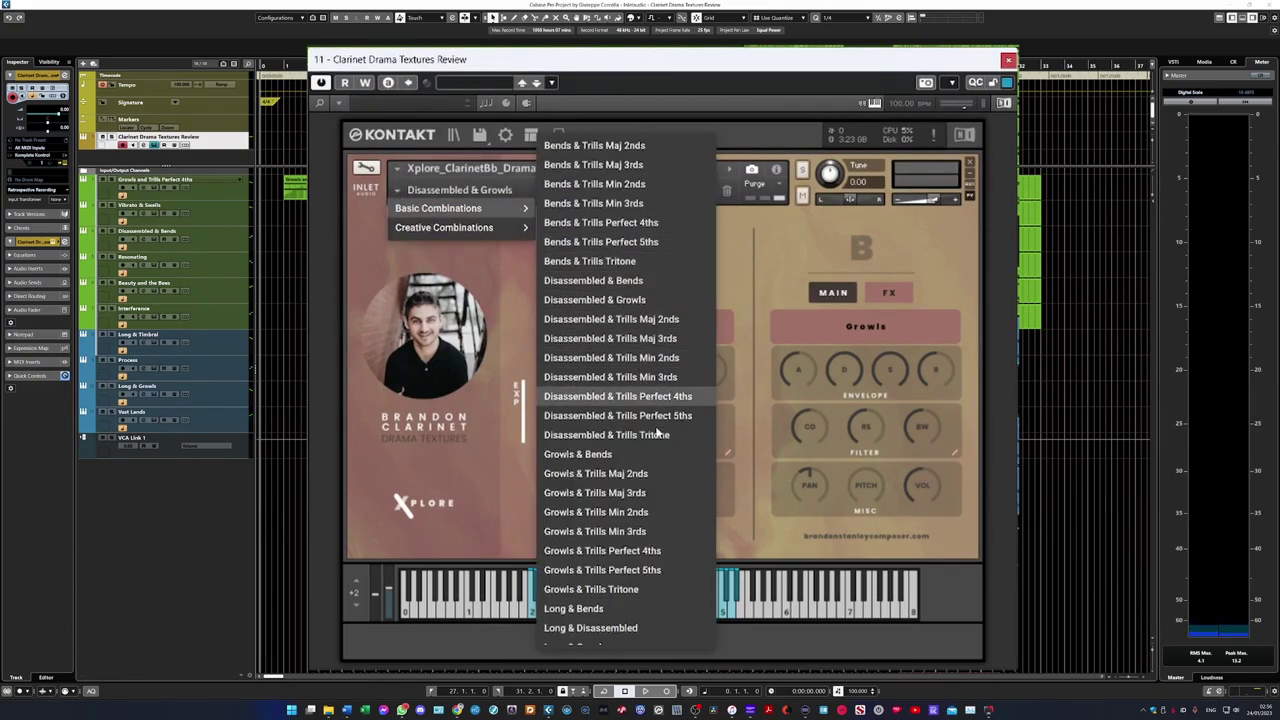
left_click(610, 377)
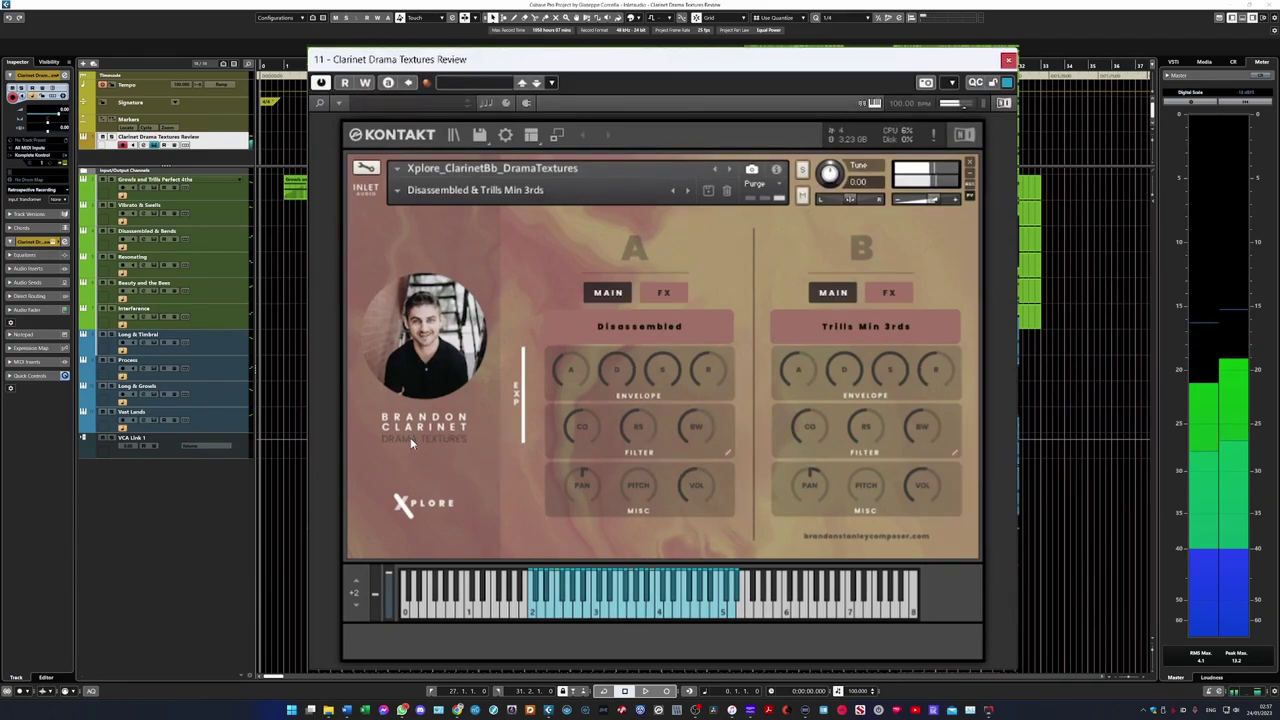
Load the basic combination preset Disassembled & Trills Tritone.
left_click(396, 191)
mouse_move(411, 218)
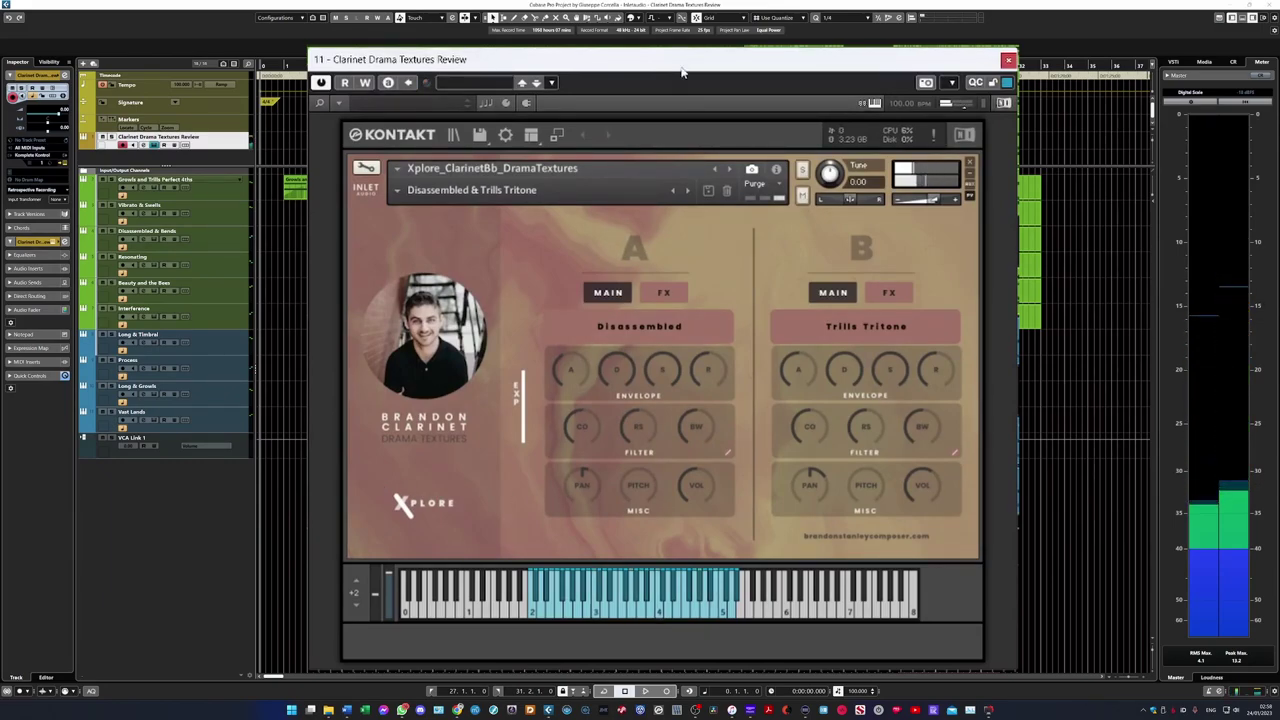
Load the basic combination preset Growls & Trills Min 2nds to audition it.
left_click(398, 190)
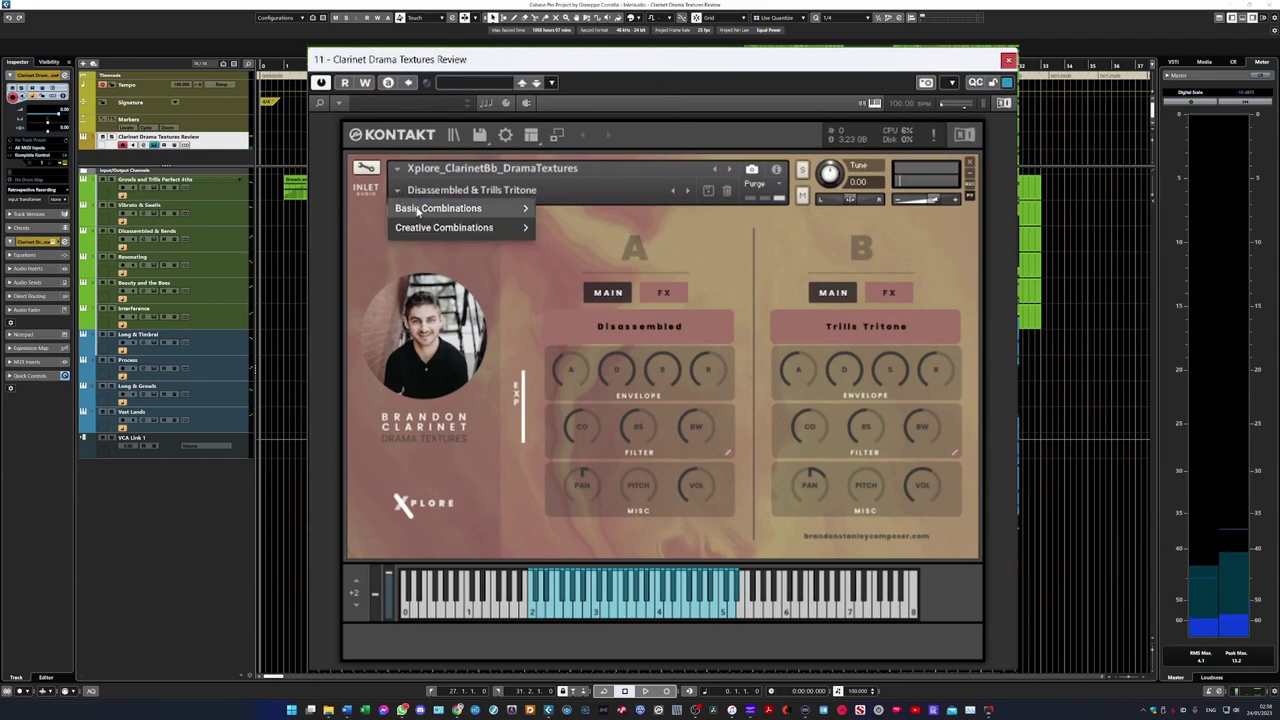
mouse_move(415, 209)
scroll(632, 430, "down", 3)
scroll(632, 433, "down", 2)
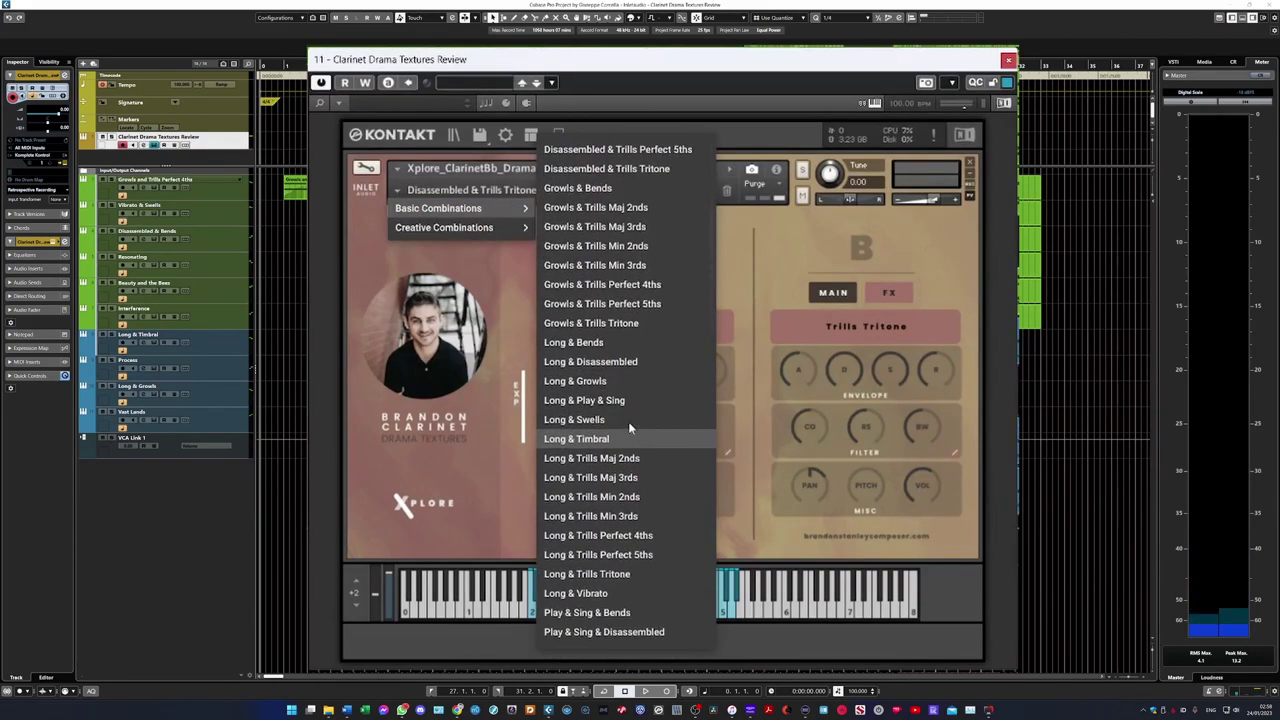
left_click(595, 246)
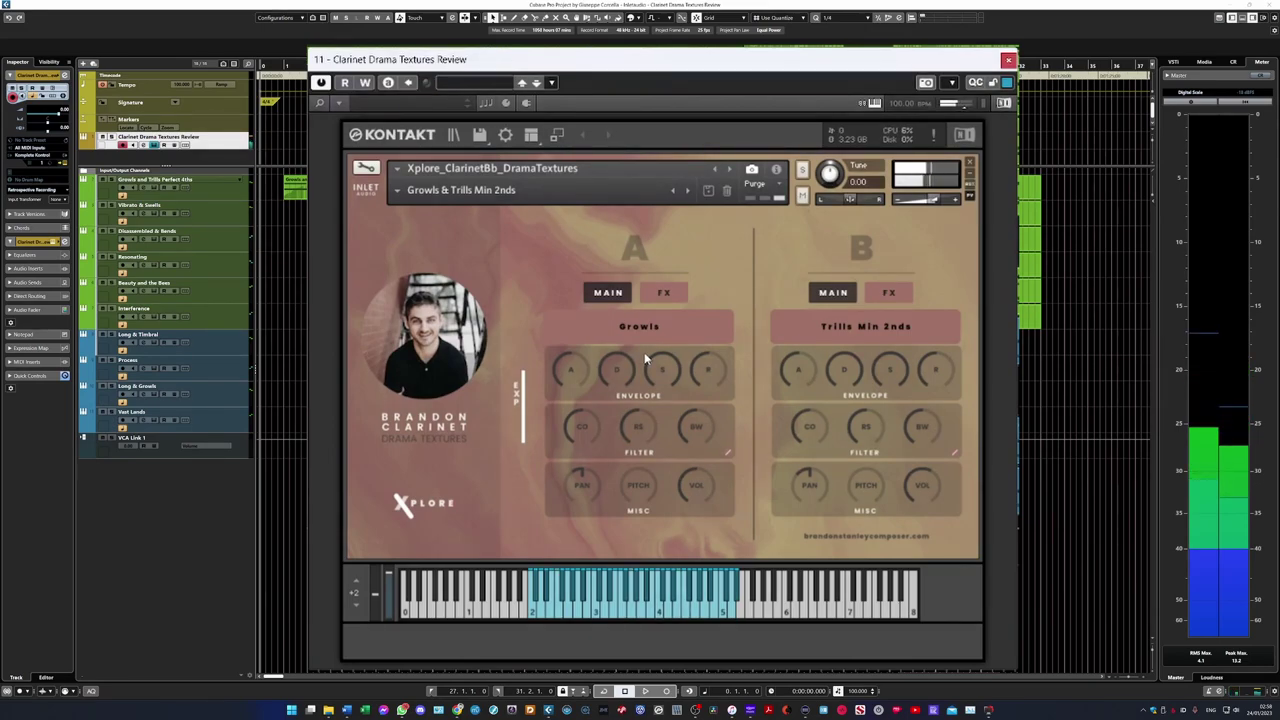
Set the reverb type to Cathedral on layer A's effects page and to Chamber on layer B's effects page.
left_click(658, 293)
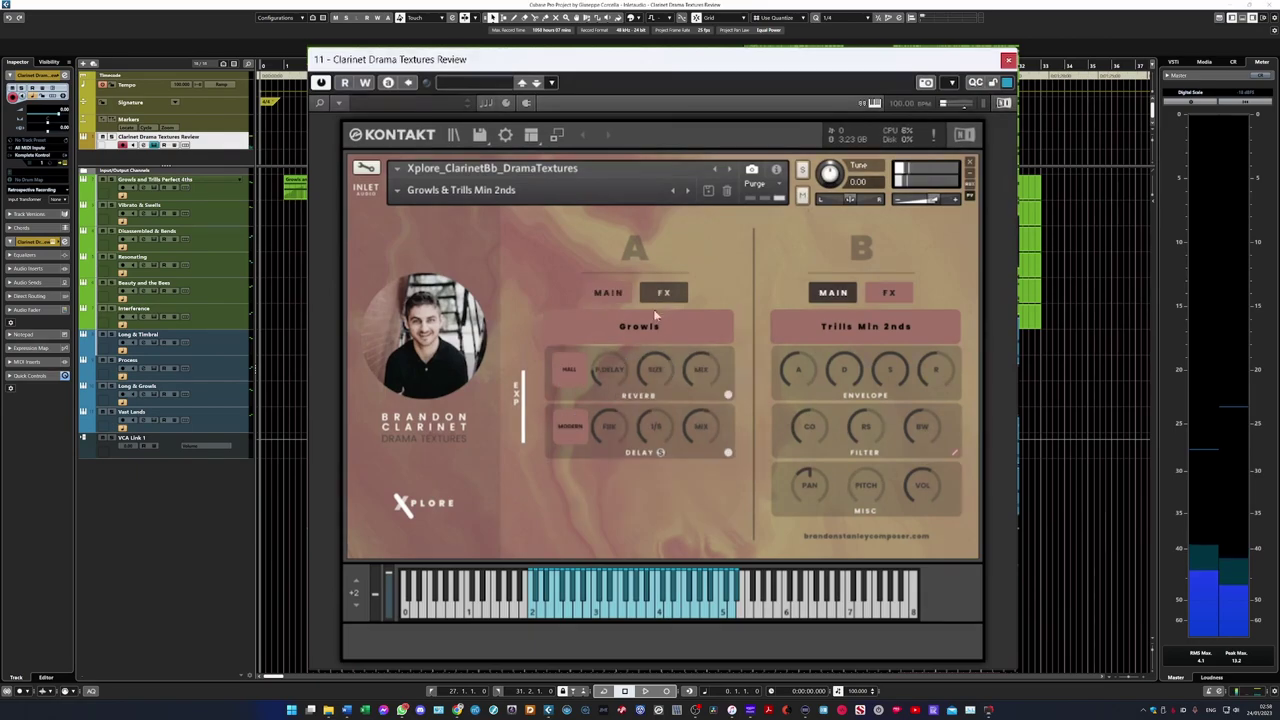
left_click(569, 369)
left_click(578, 418)
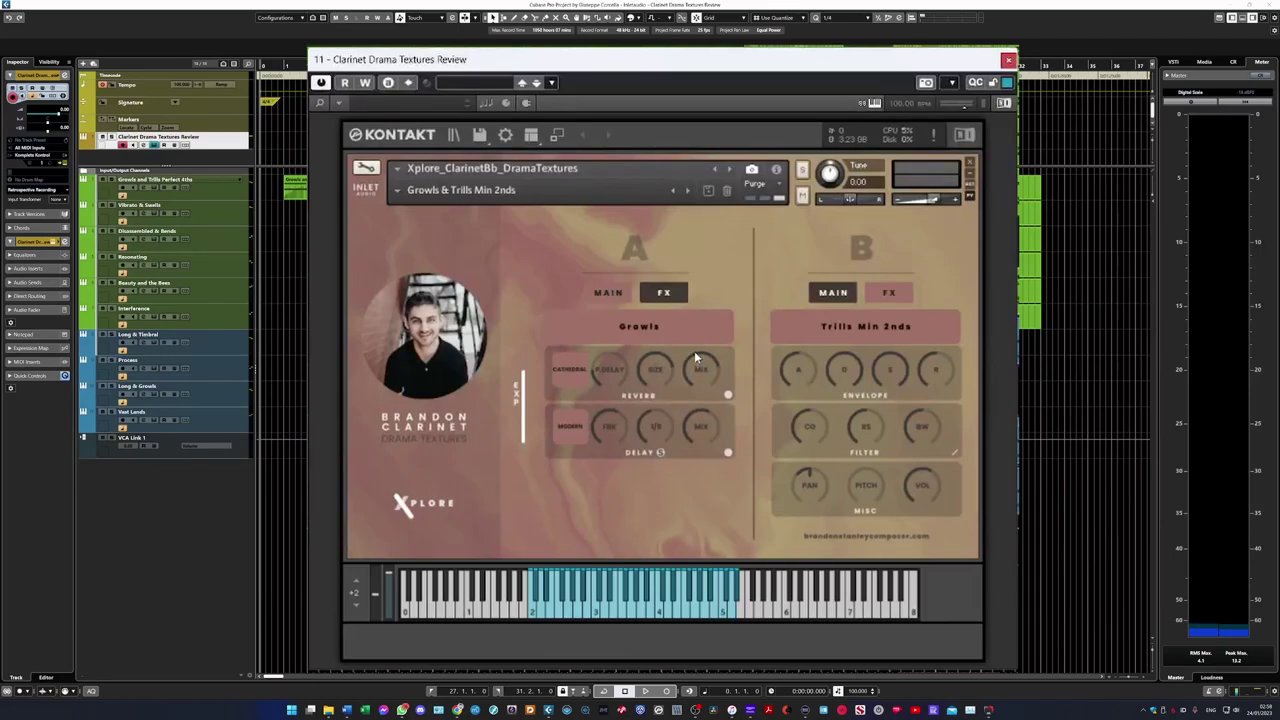
left_click(899, 292)
left_click(800, 368)
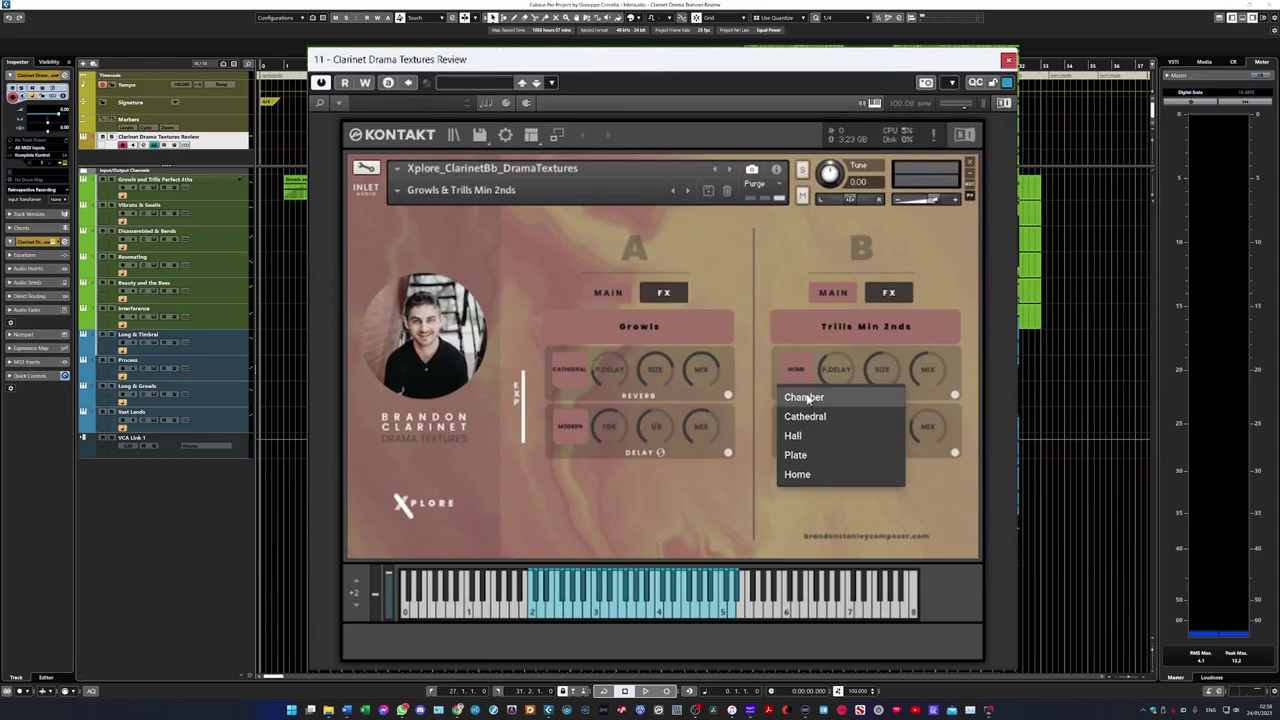
left_click(842, 397)
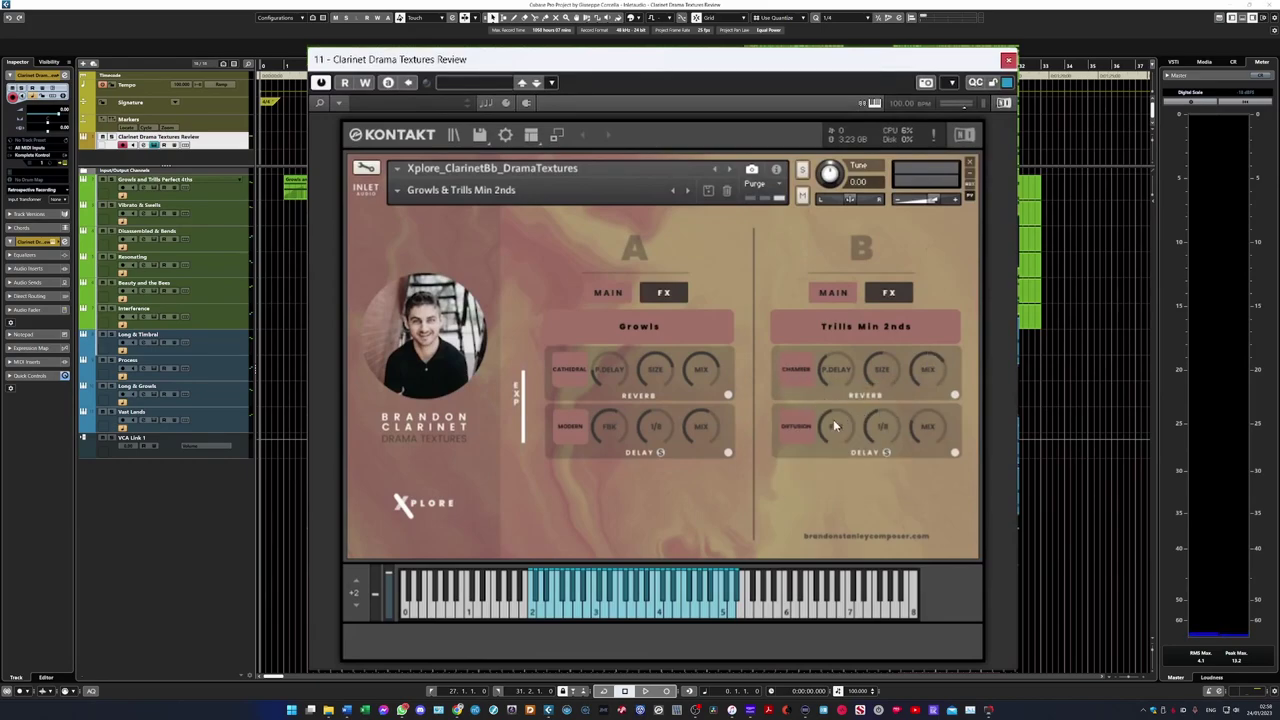
Set layer B's delay type to Tape and switch its articulation to Vibrato.
left_click(789, 427)
left_click(806, 492)
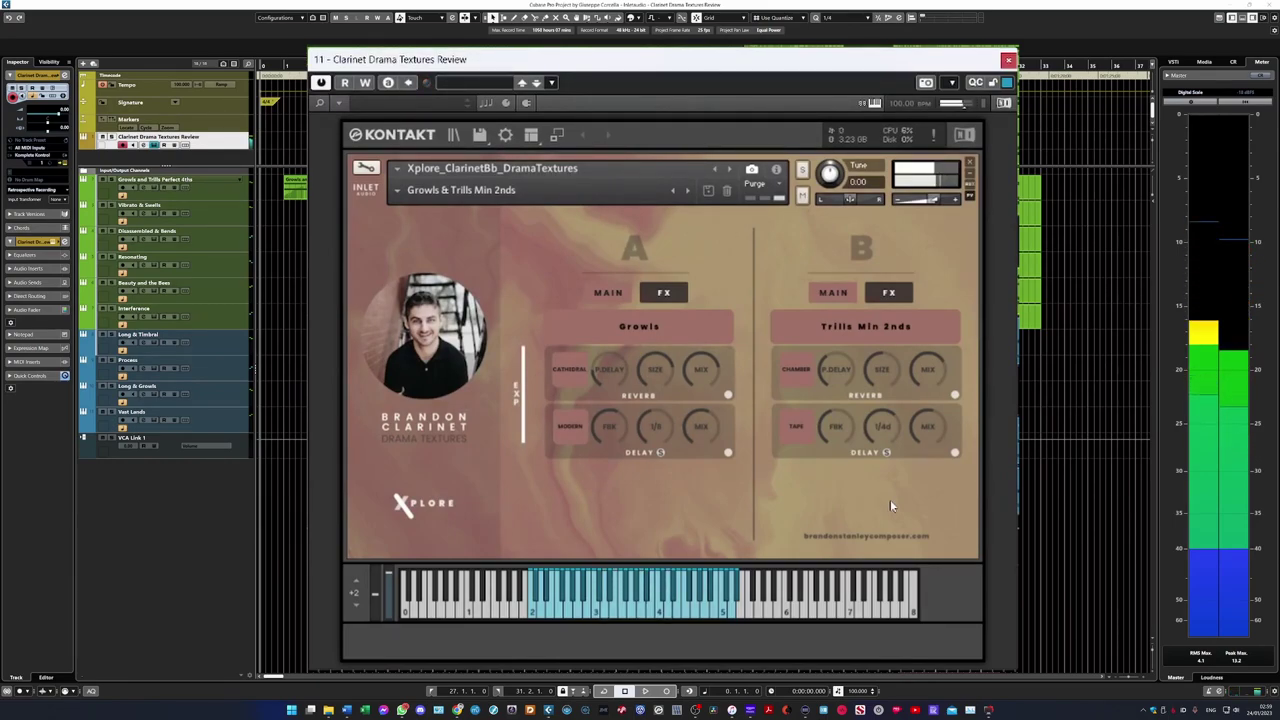
left_click(844, 324)
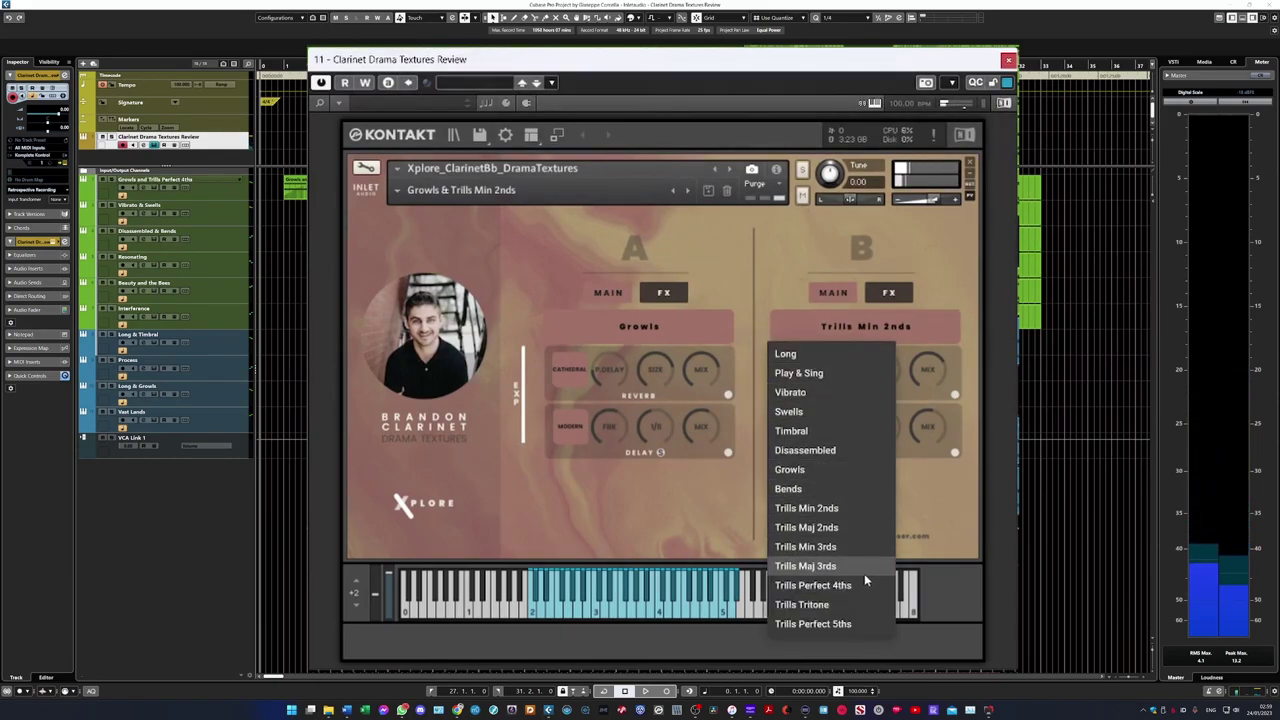
left_click(821, 391)
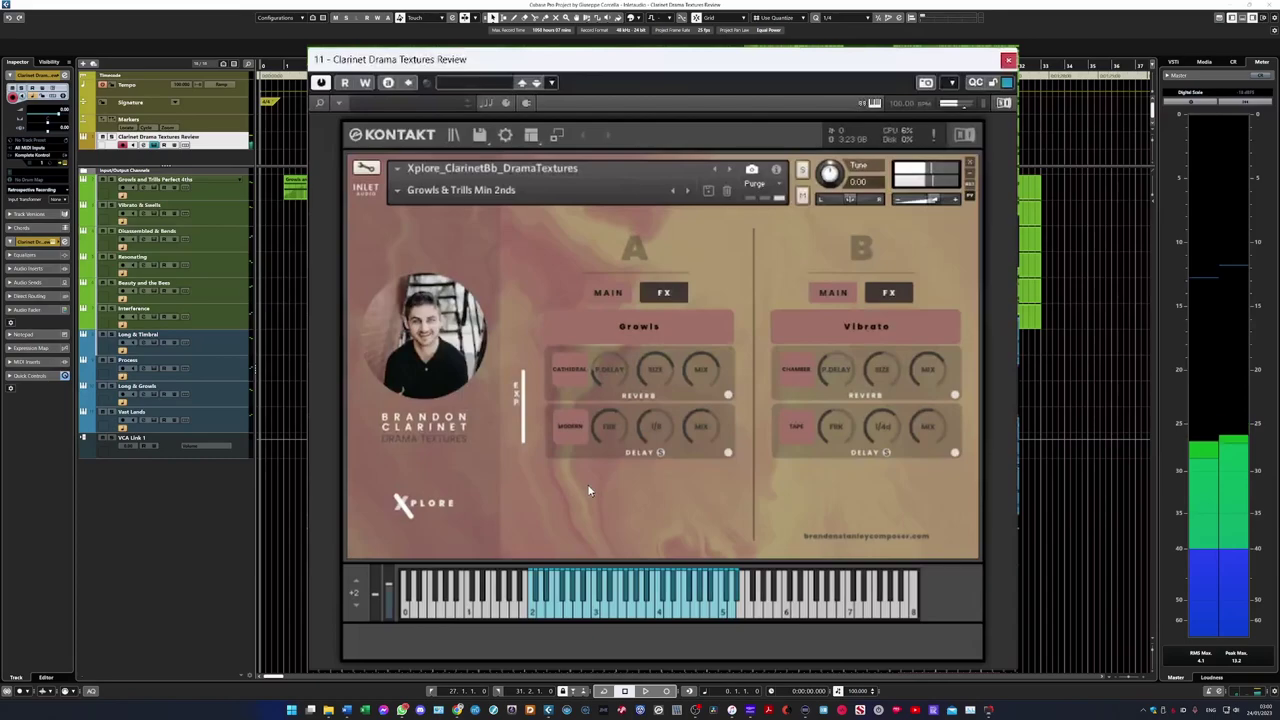
Load the basic combination preset Long & Play & Sing.
left_click(398, 192)
mouse_move(514, 212)
scroll(622, 470, "down", 3)
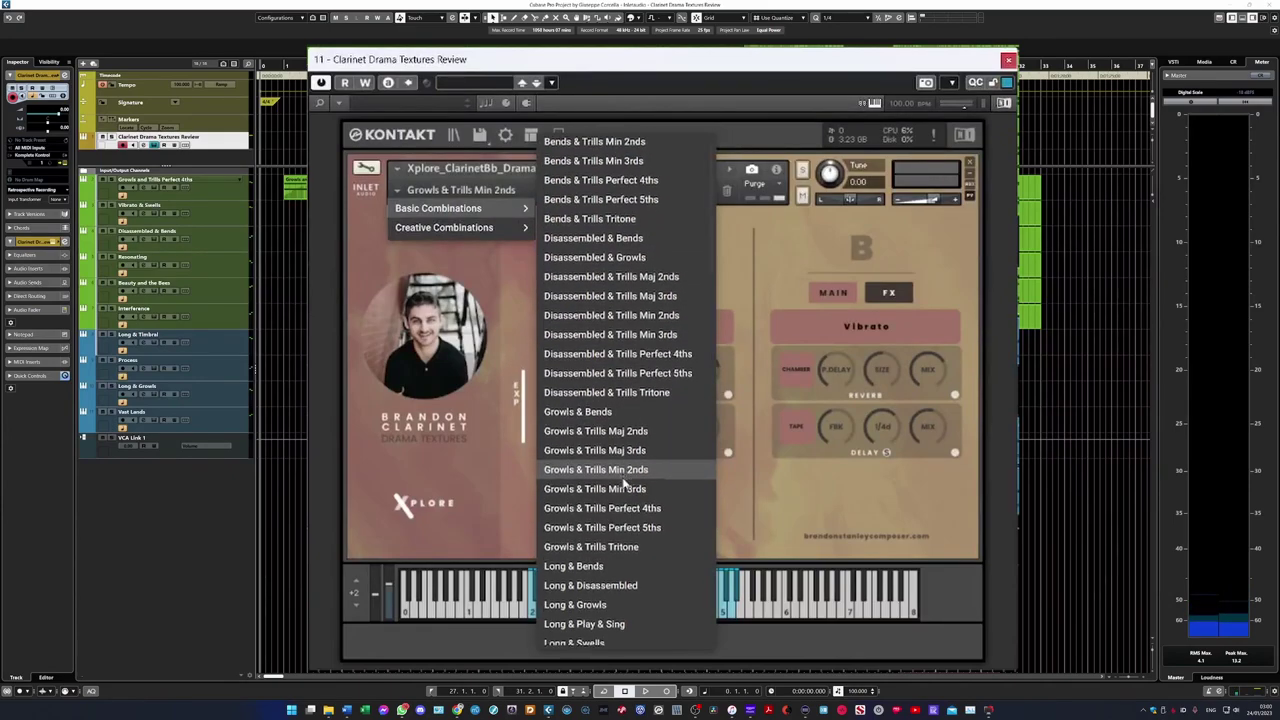
scroll(622, 480, "down", 3)
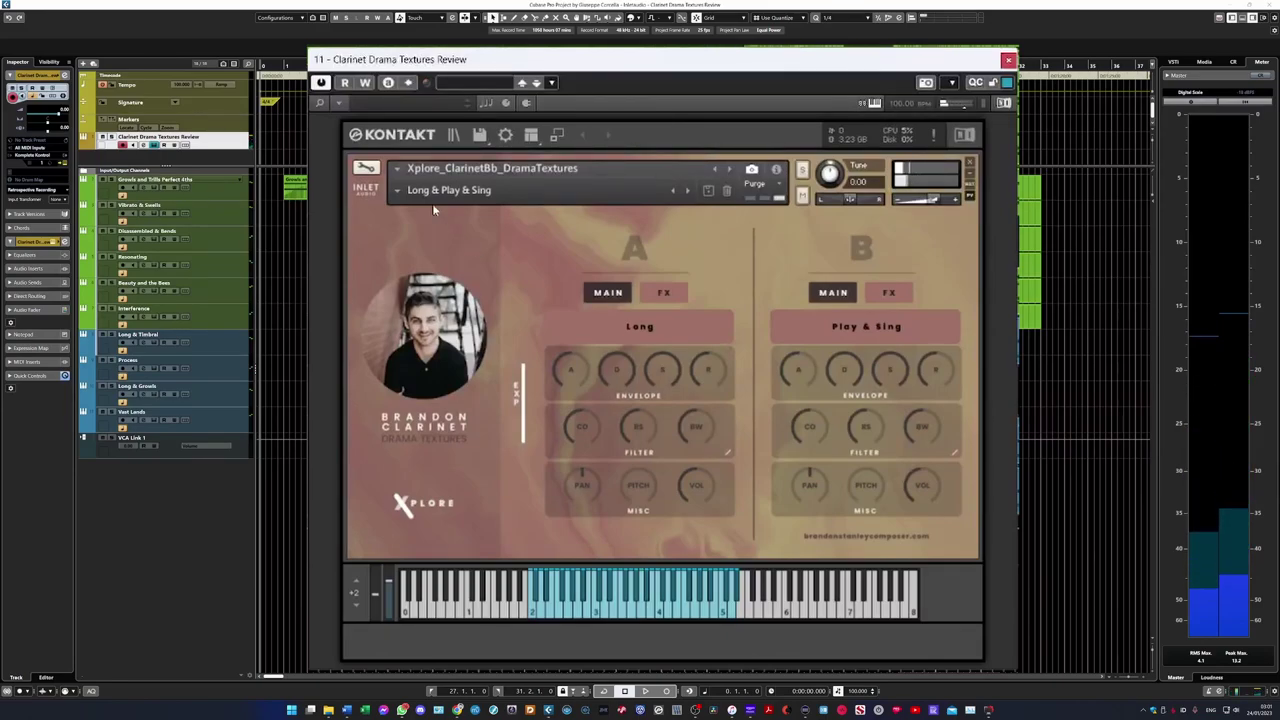
Load the basic combination preset Play & Sing & Growls to audition it.
left_click(398, 190)
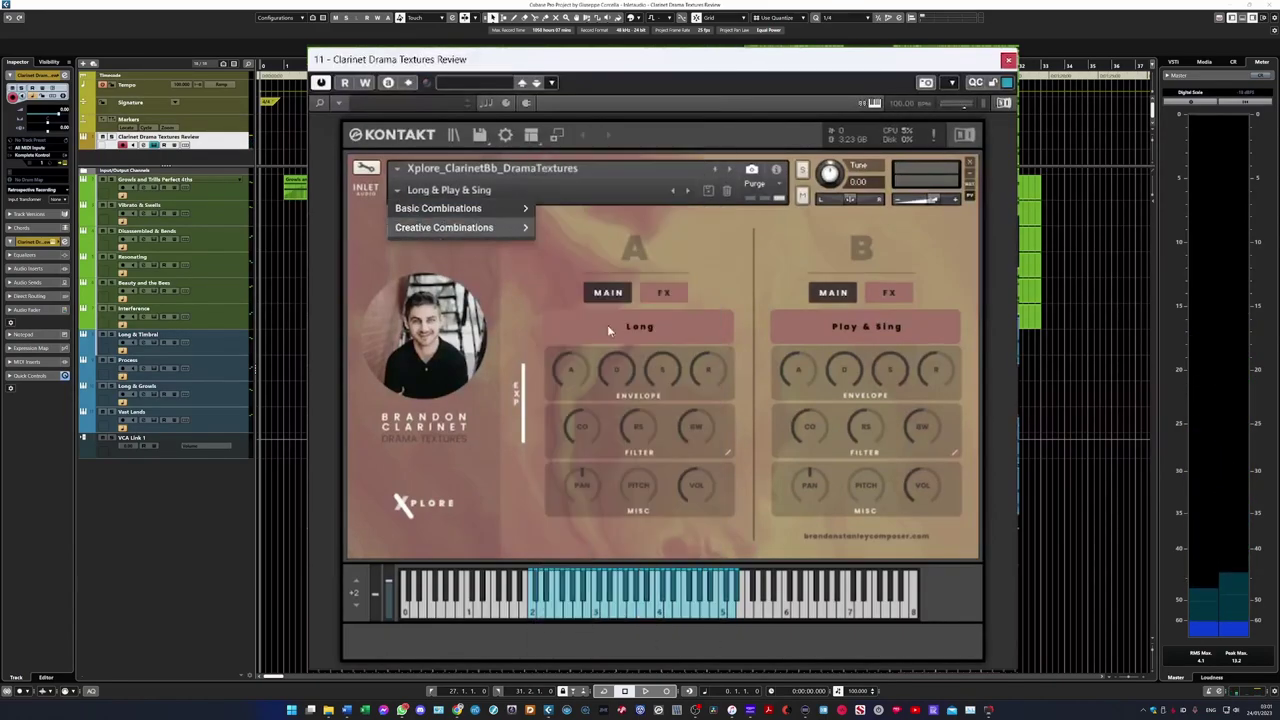
mouse_move(469, 211)
scroll(628, 296, "down", 3)
scroll(628, 296, "down", 3)
left_click(684, 459)
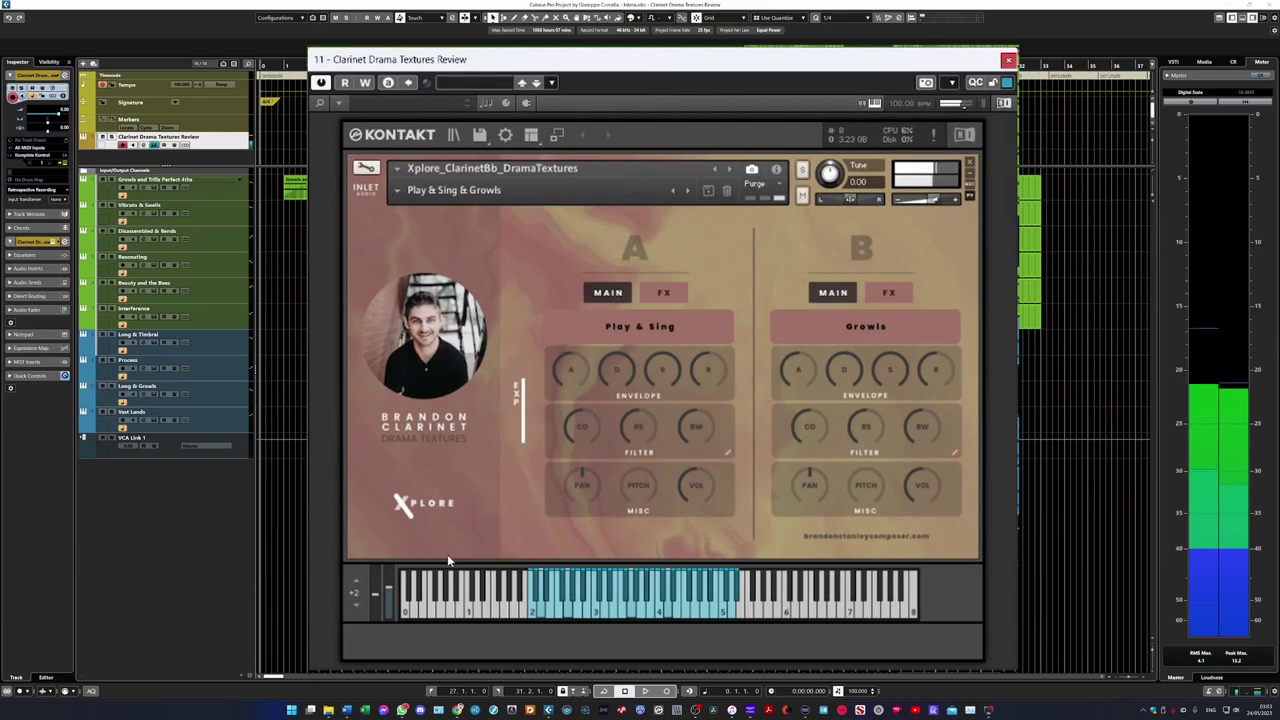
Load the basic combination preset Play & Sing & Trills Tritone and raise layer B's pitch.
left_click(397, 197)
mouse_move(425, 213)
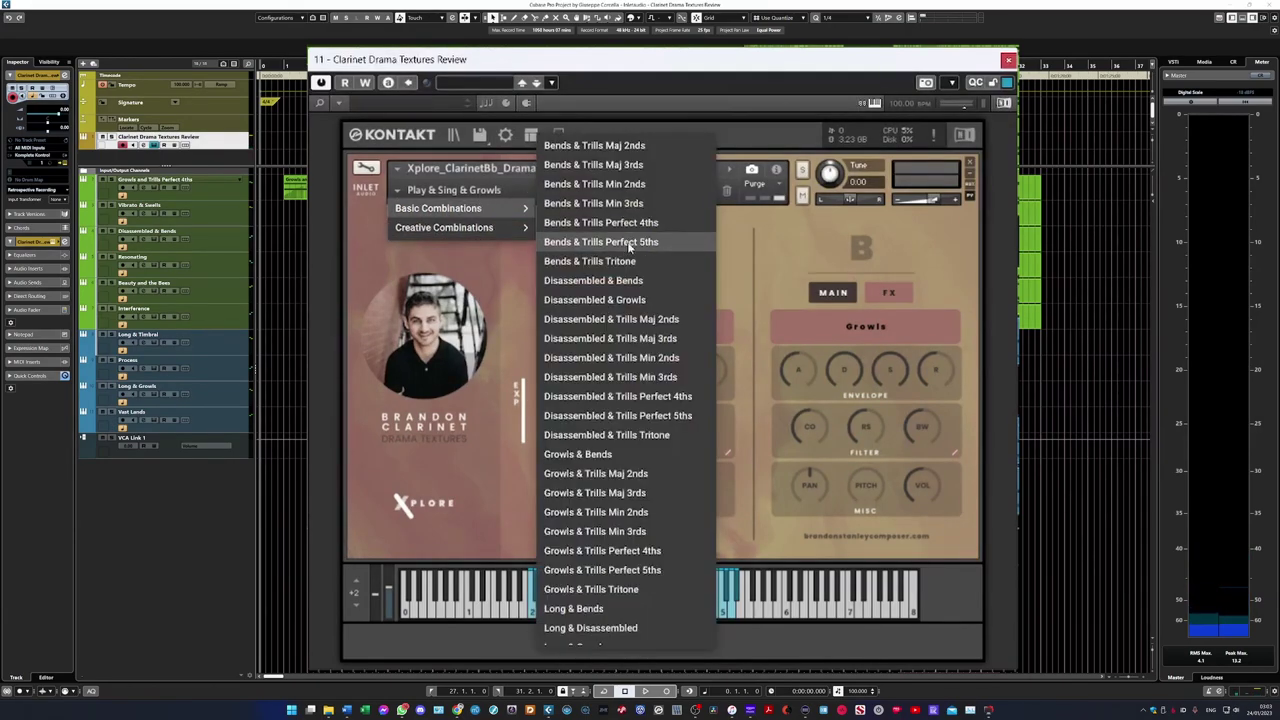
scroll(626, 266, "down", 15)
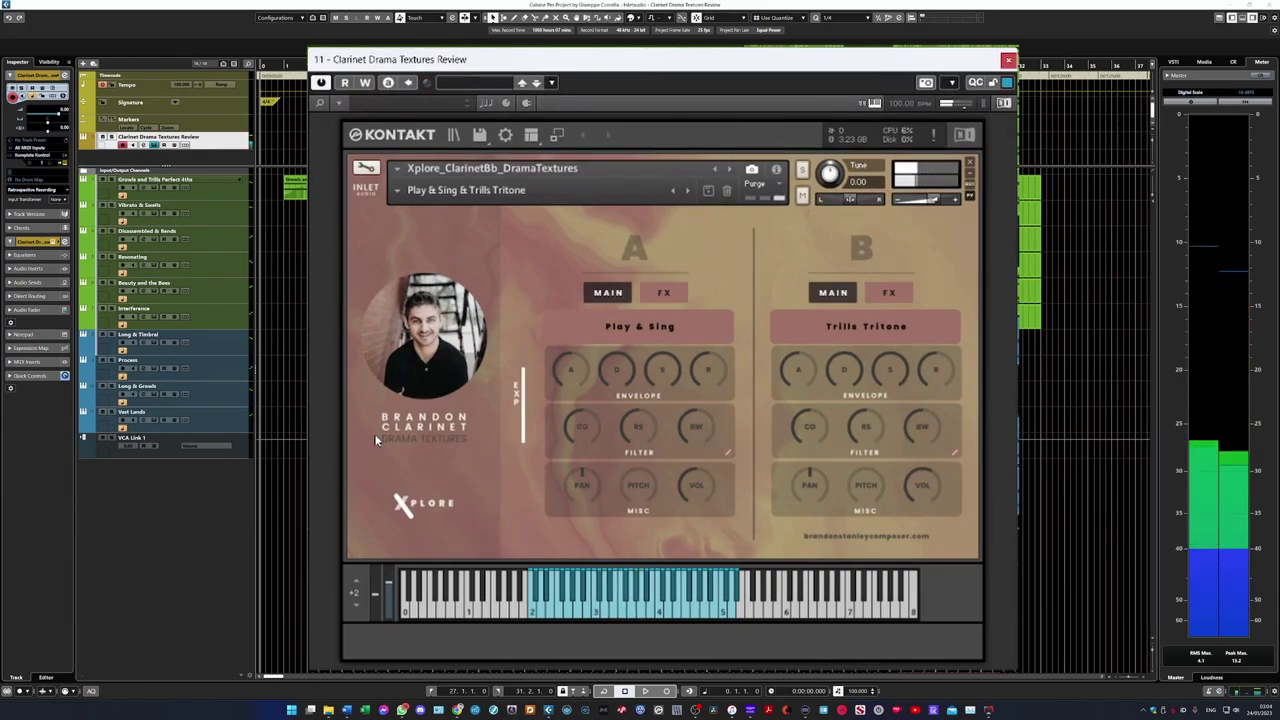
left_click_drag(864, 484, 871, 406)
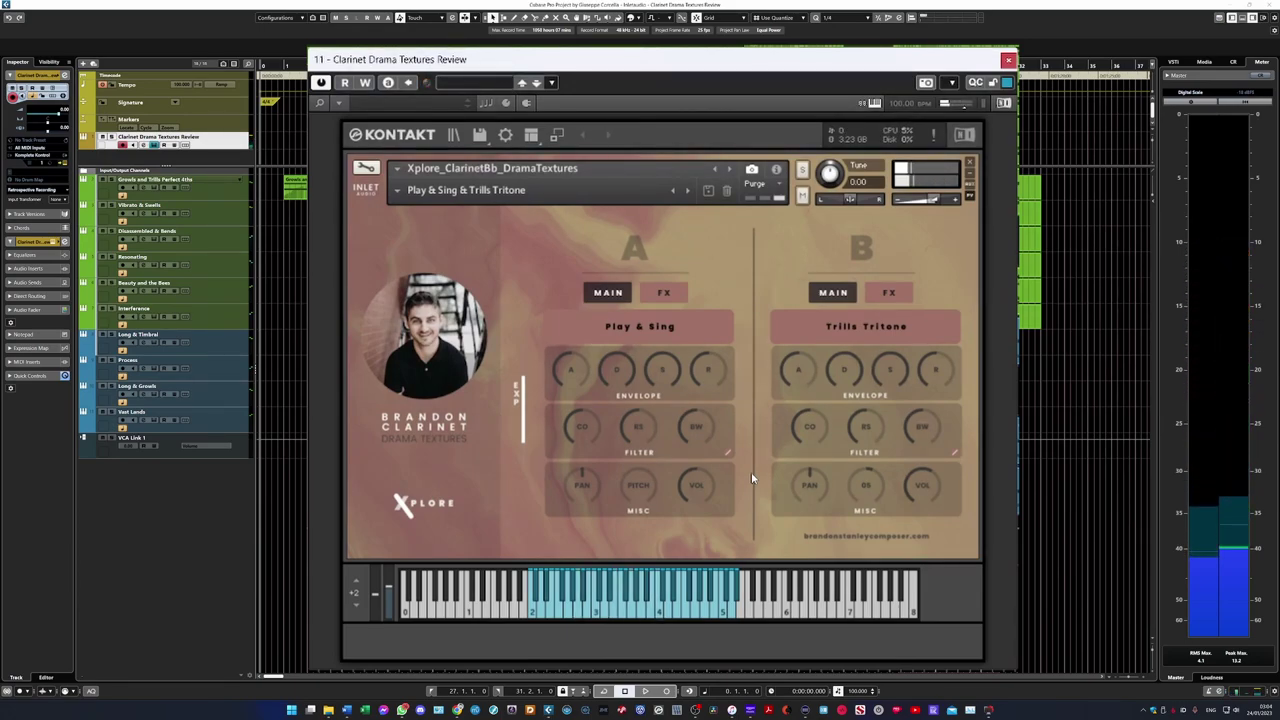
Load the preset Swells & Timbral to audition it.
left_click(390, 192)
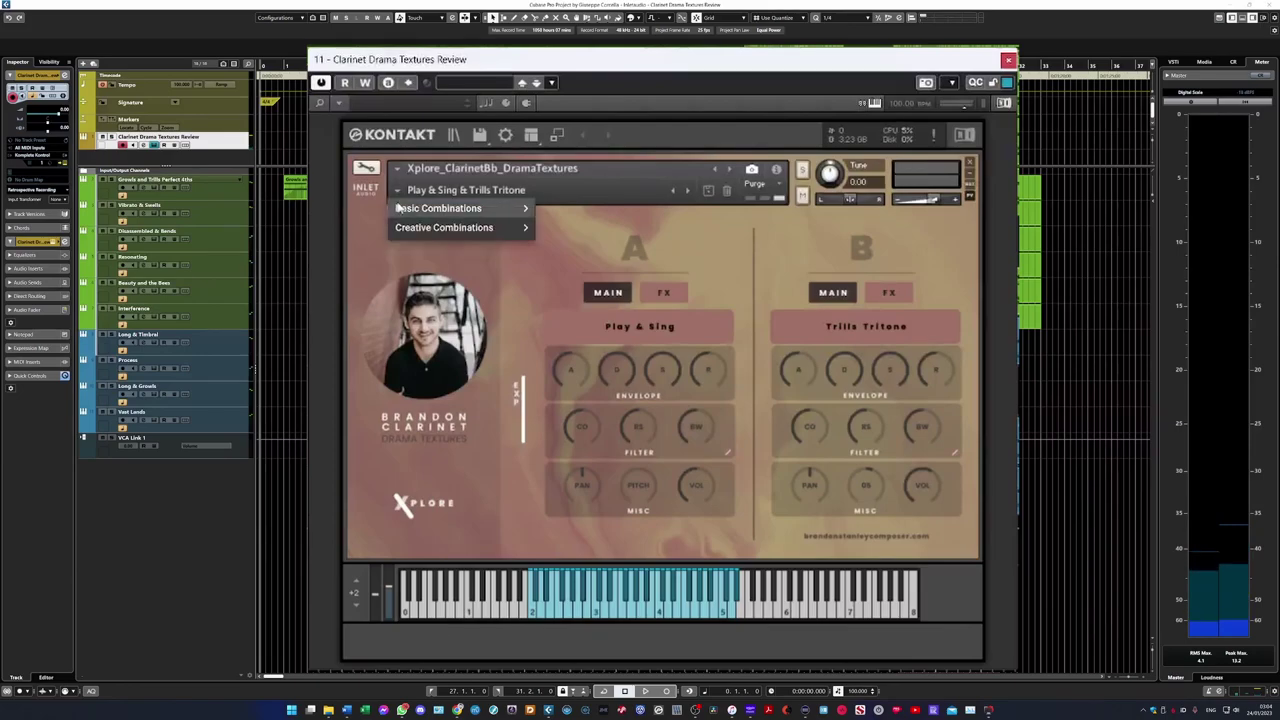
mouse_move(421, 214)
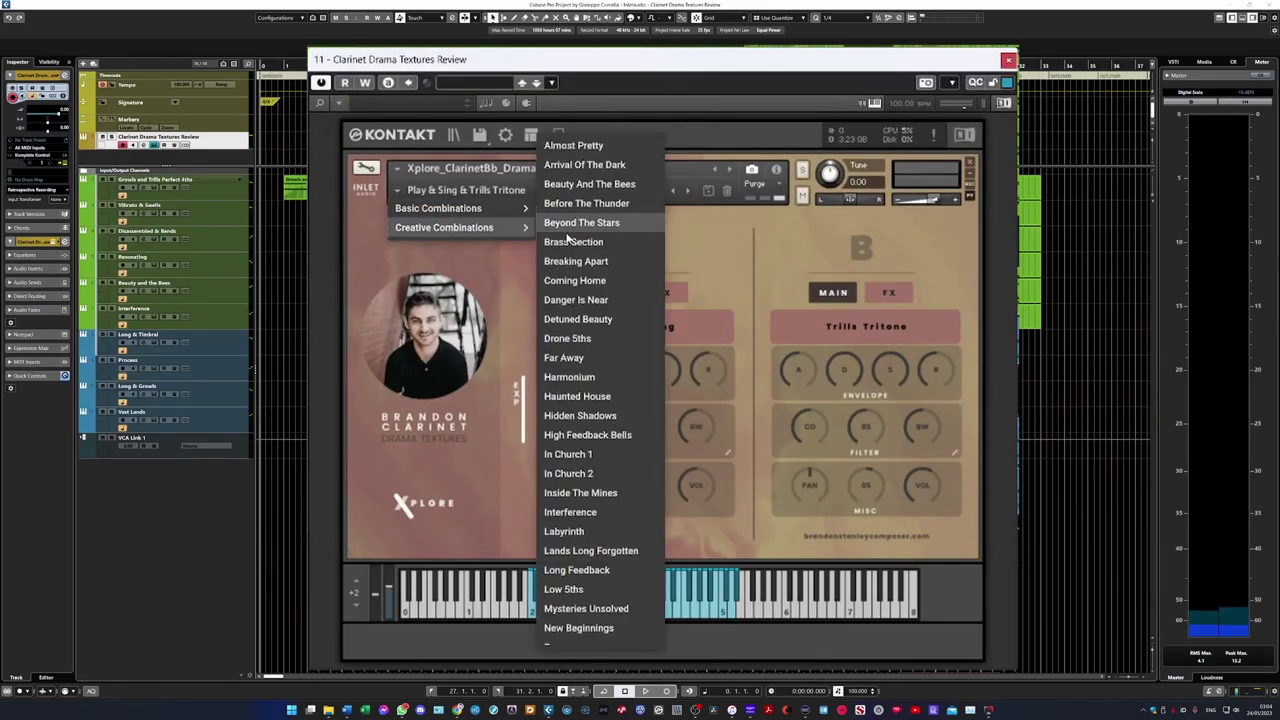
left_click(599, 360)
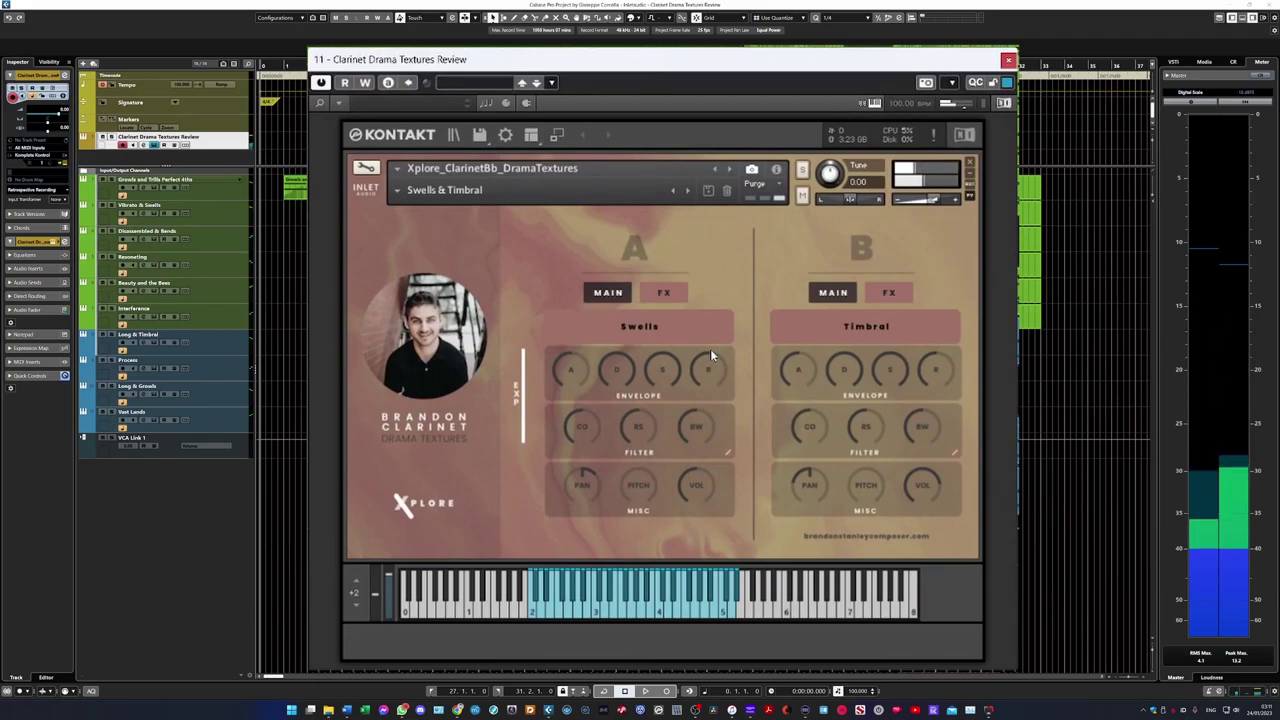
Audition the basic combination presets Swells & Trills Min 3rds and Timbral & Trills Perfect 5ths, loading each in turn.
left_click(455, 190)
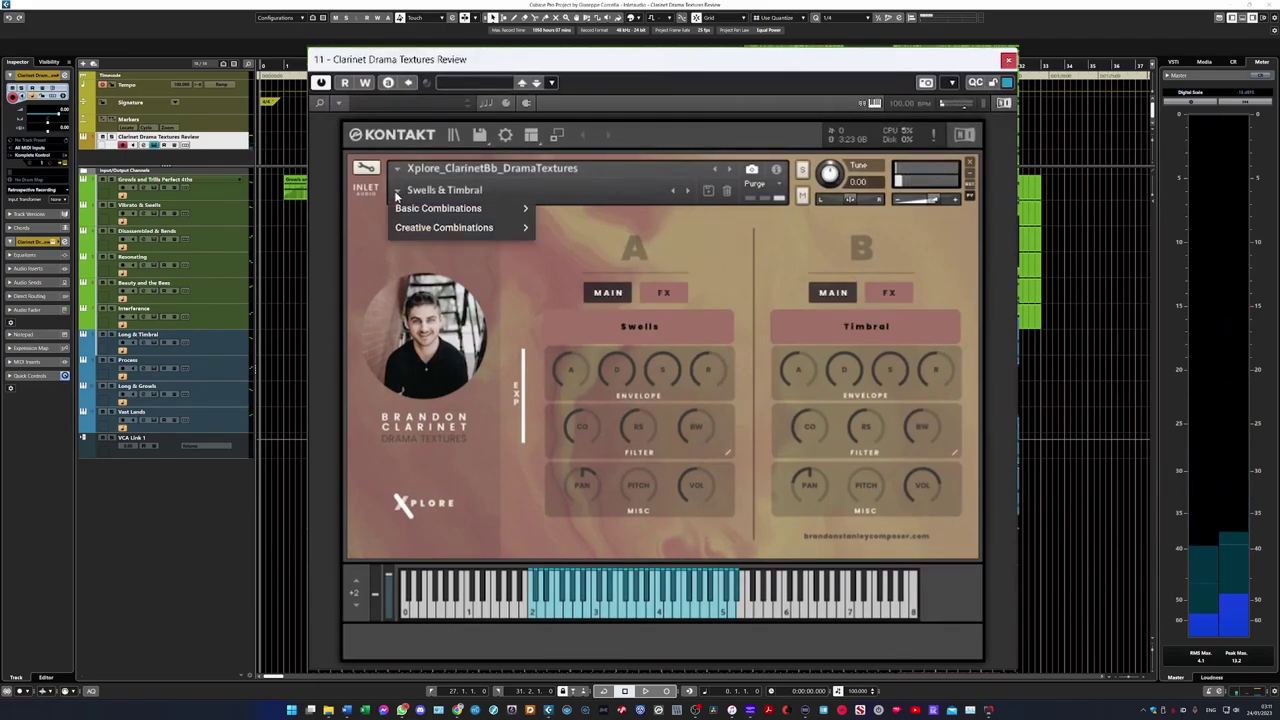
mouse_move(455, 218)
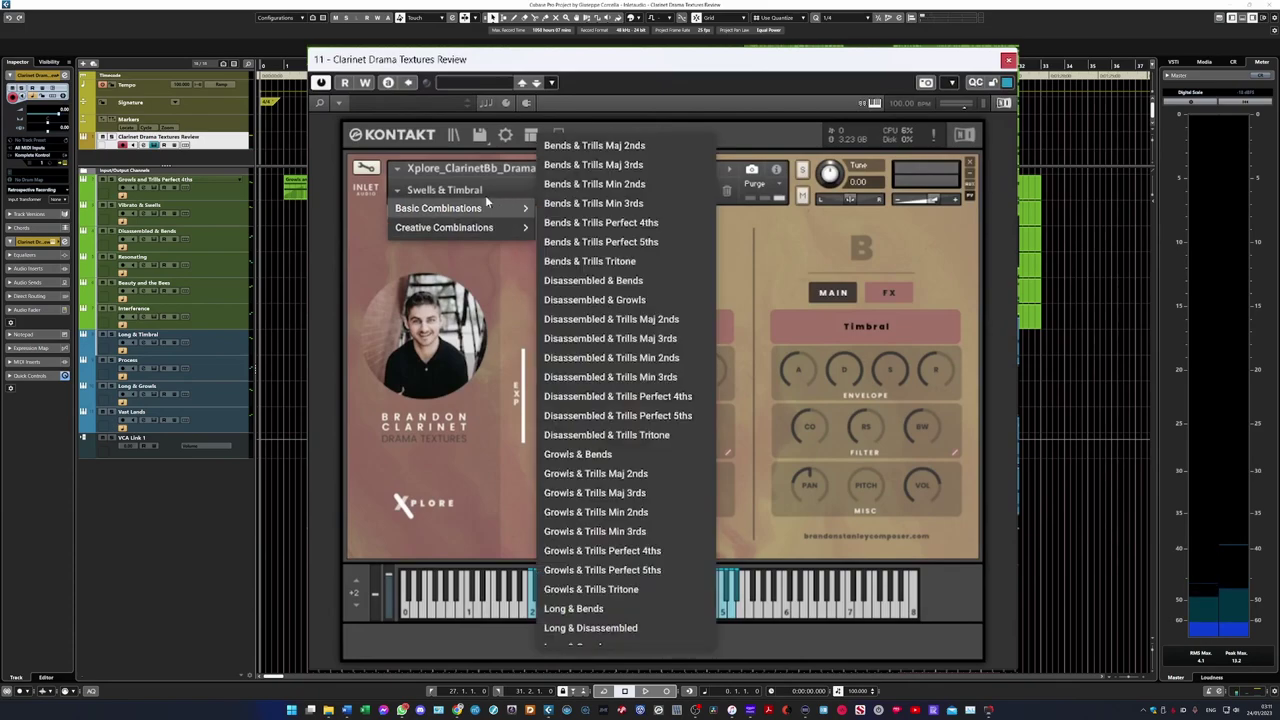
scroll(668, 484, "down", 15)
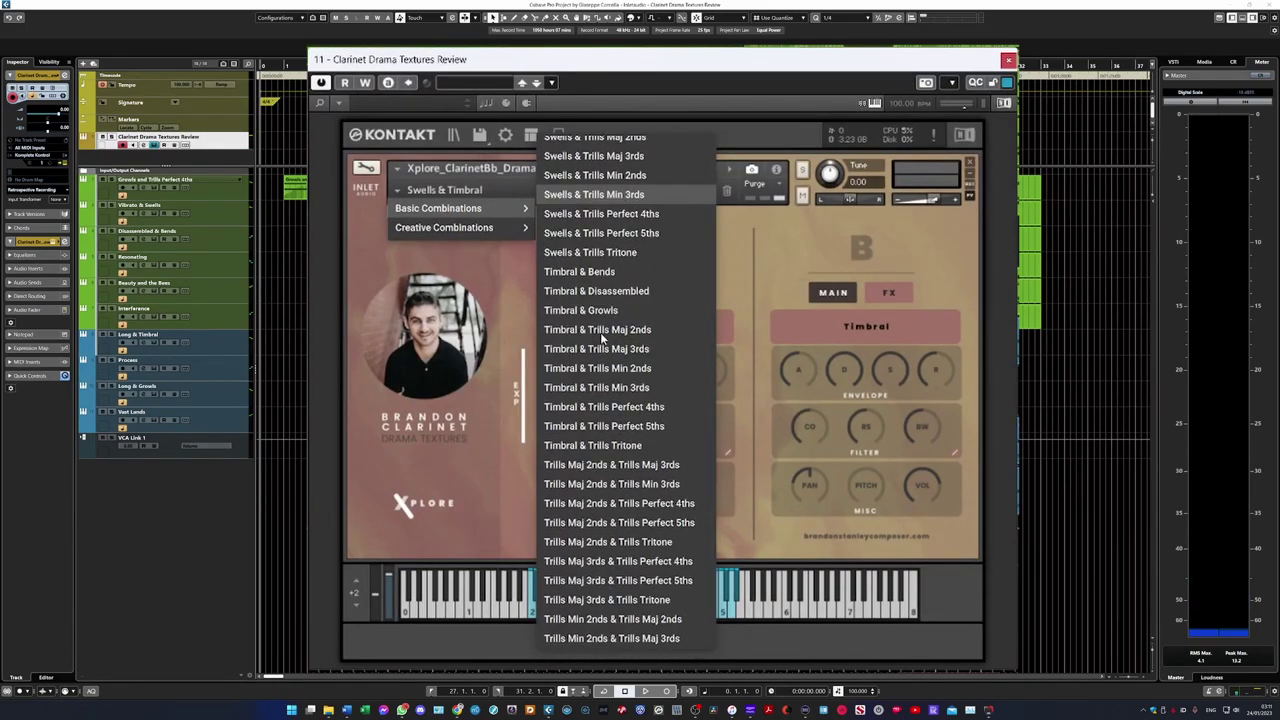
key("Return")
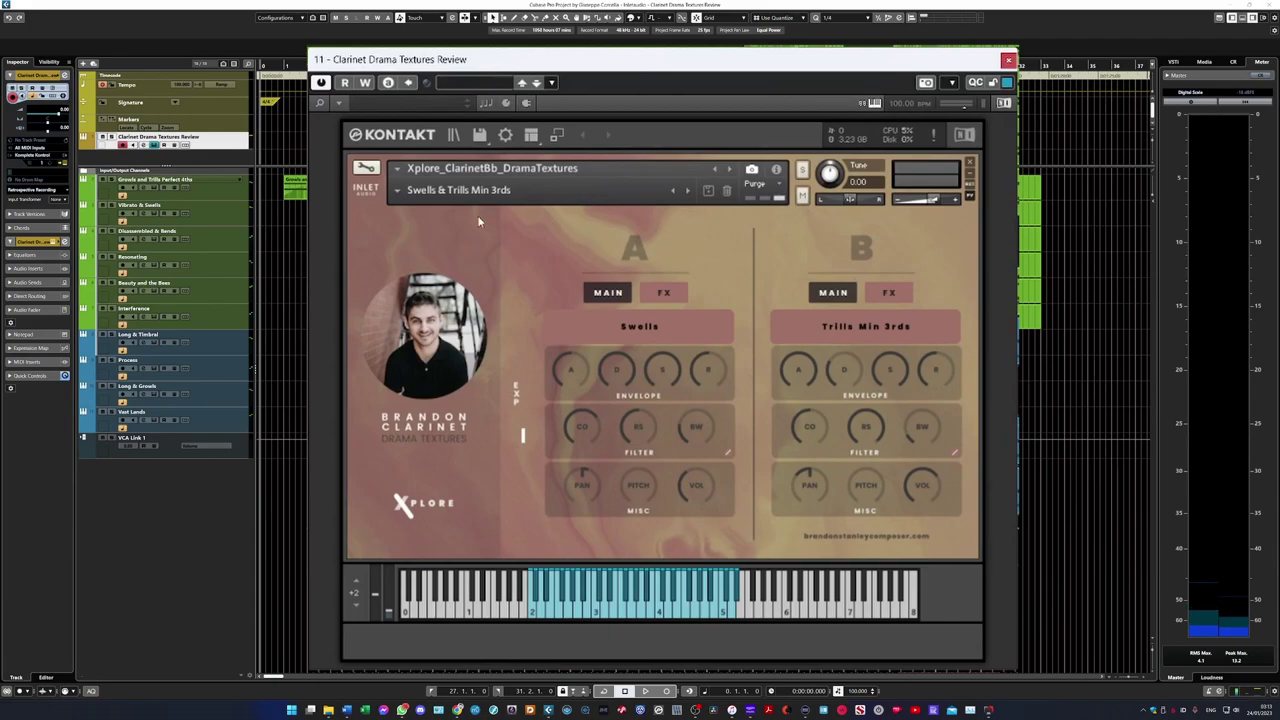
left_click(395, 190)
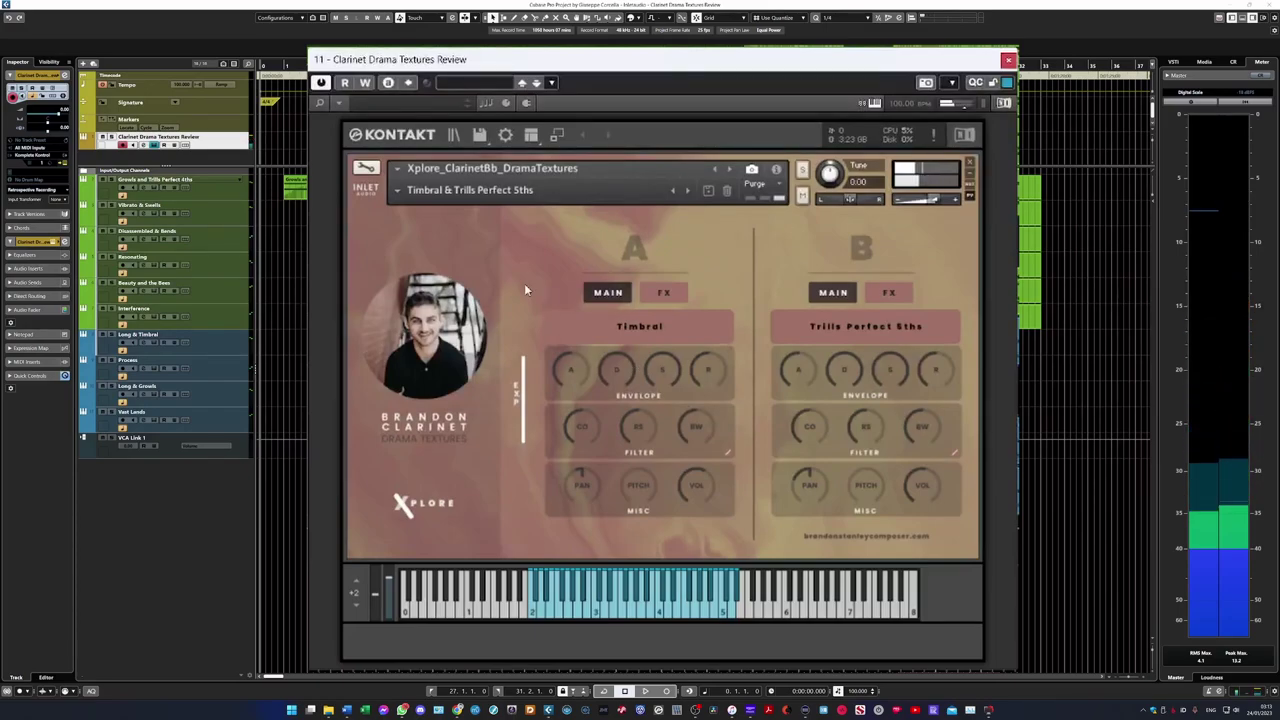
Load the basic combination preset Trills Maj 2nds & Trills Perfect 5ths.
left_click(397, 191)
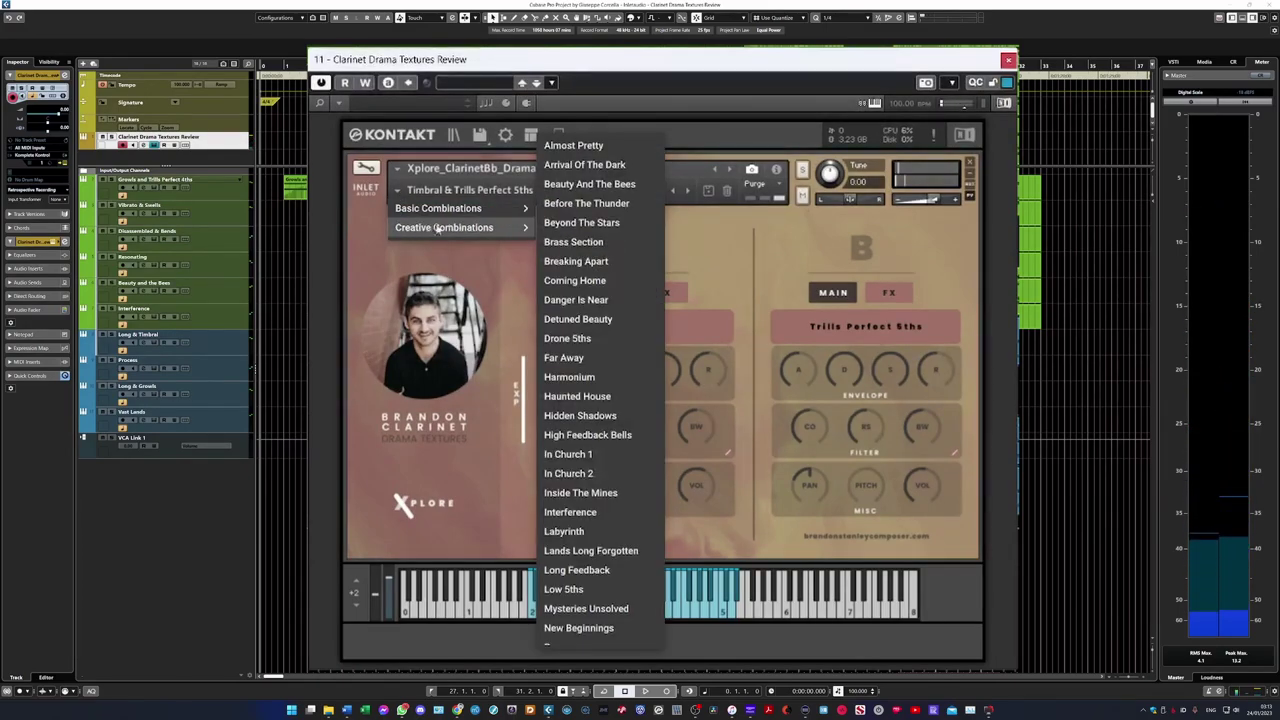
mouse_move(470, 208)
scroll(719, 472, "down", 20)
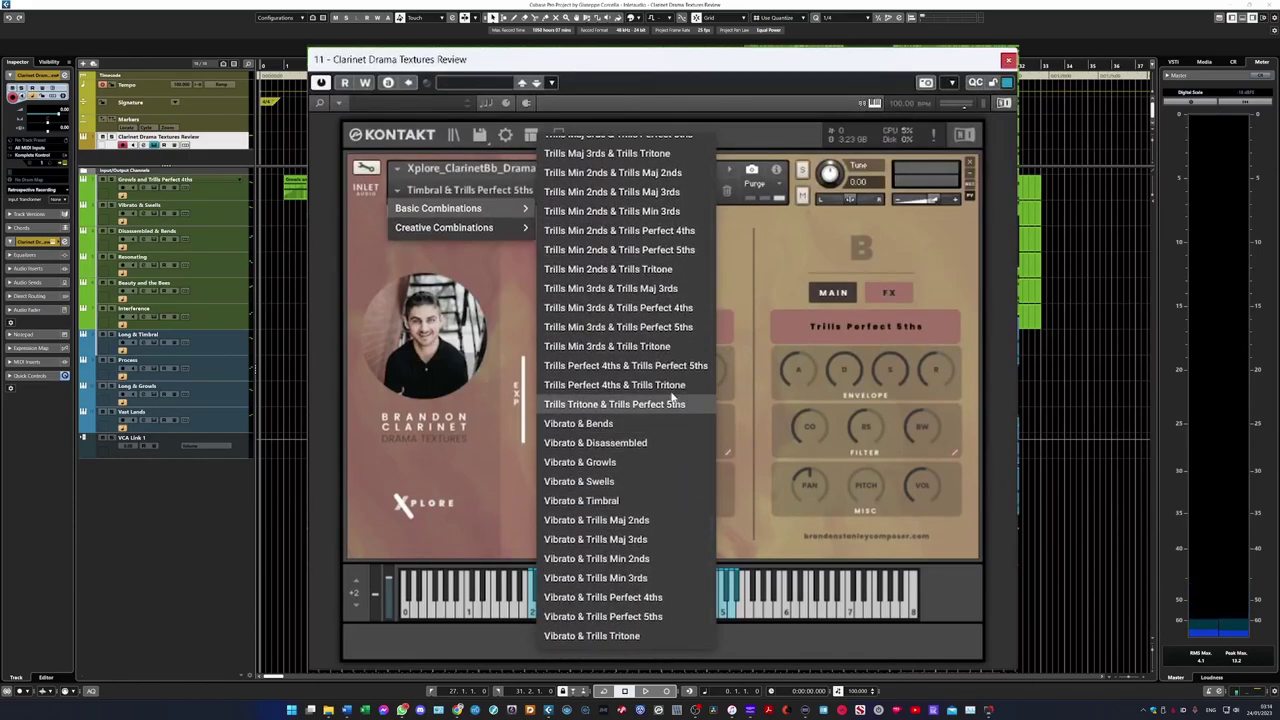
scroll(690, 398, "up", 5)
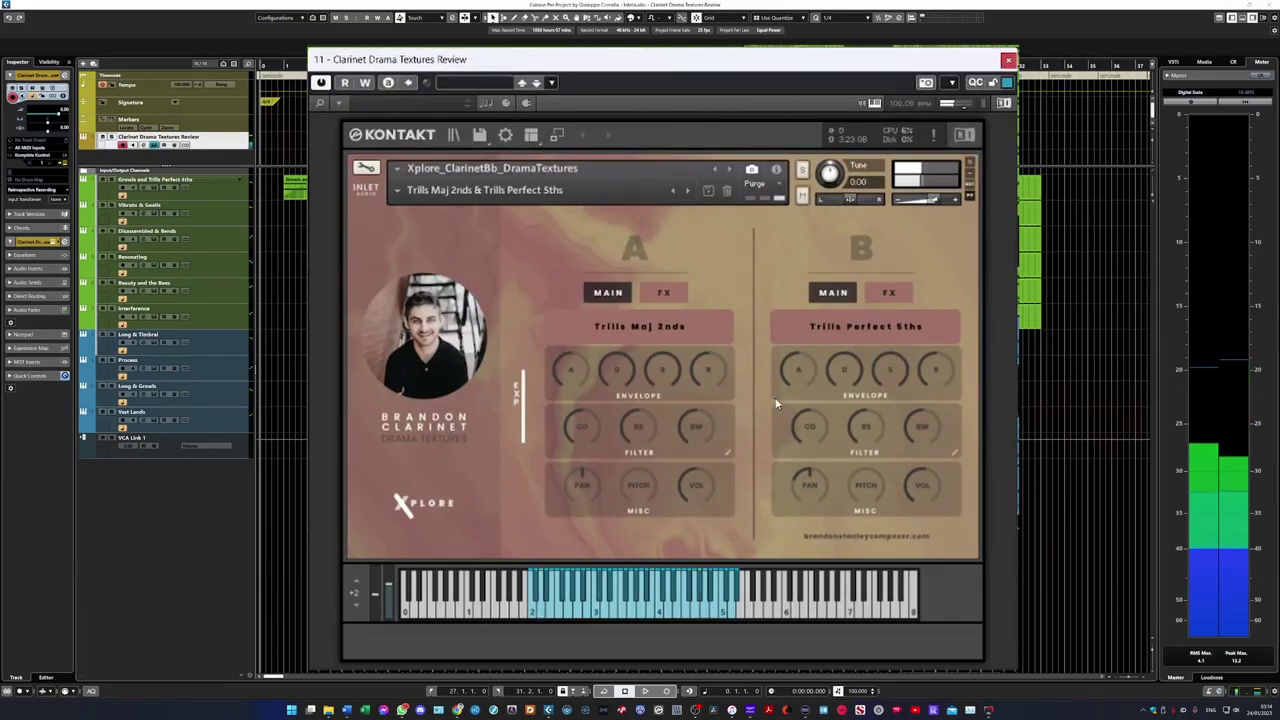
Load the basic combination preset Trills Min 2nds & Trills Tritone.
left_click(398, 190)
mouse_move(444, 227)
scroll(617, 311, "down", 20)
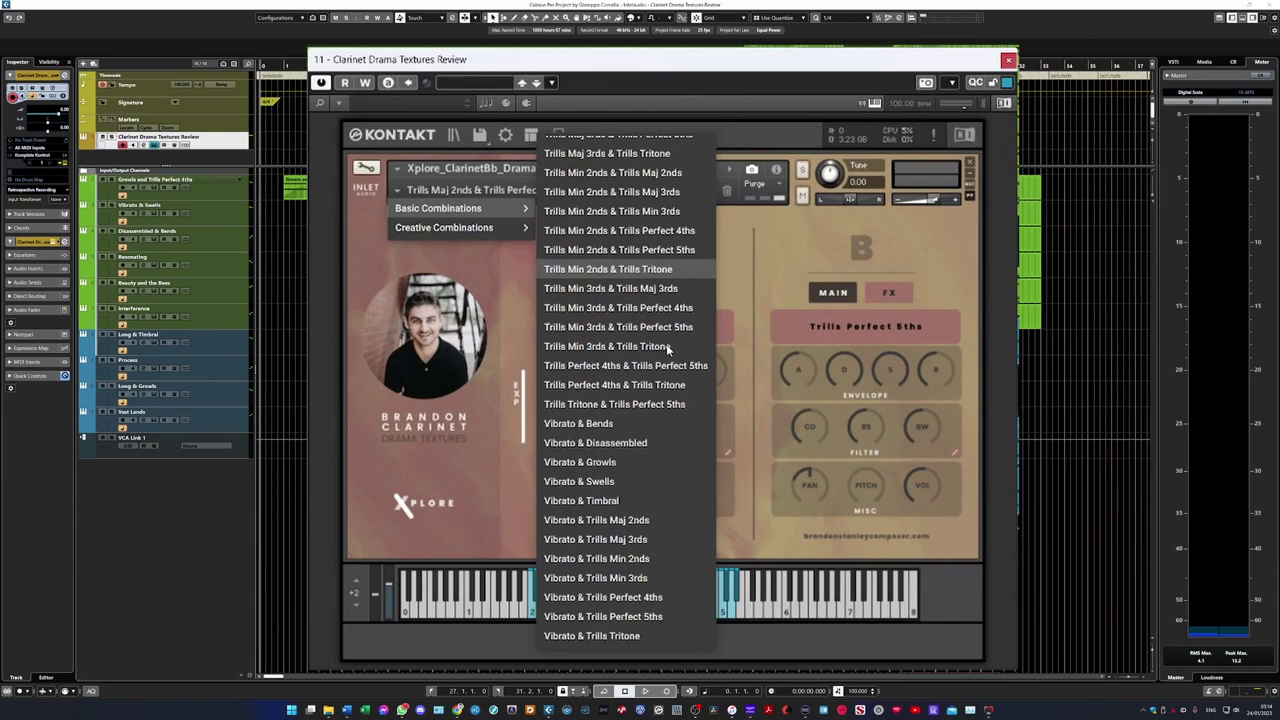
left_click(668, 347)
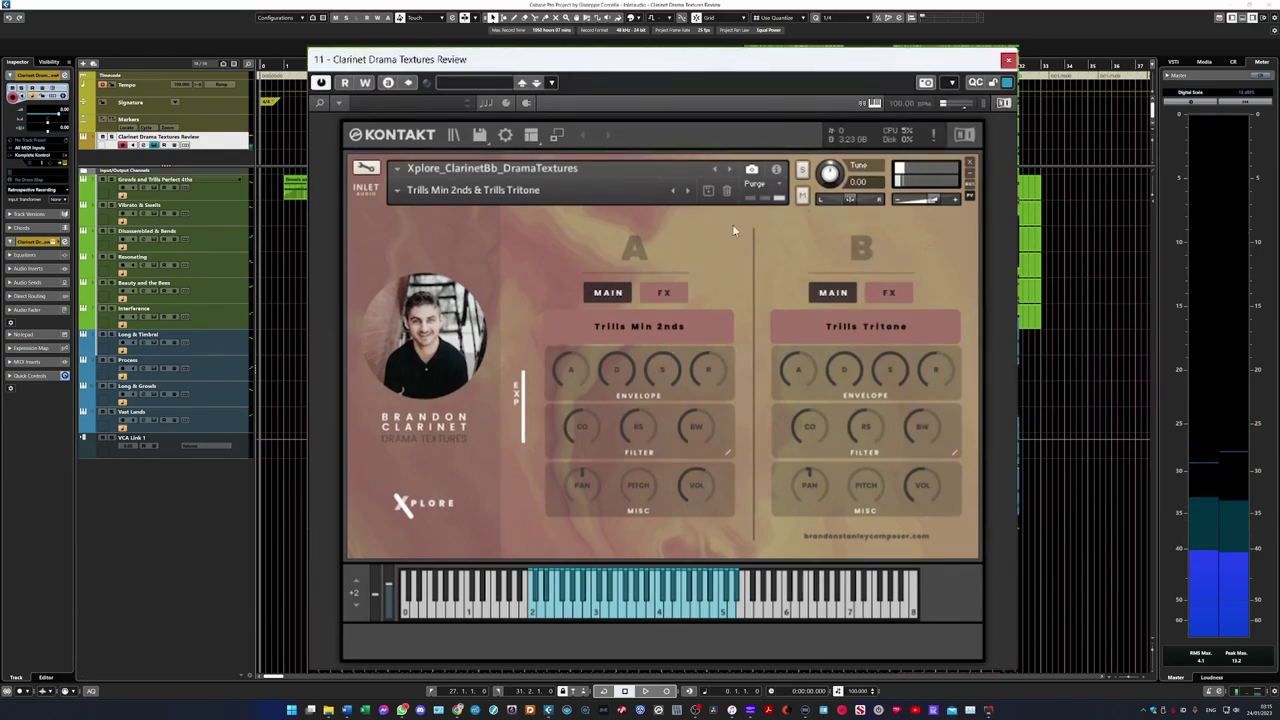
Load the basic combination preset Vibrato & Growls to audition it.
left_click(405, 196)
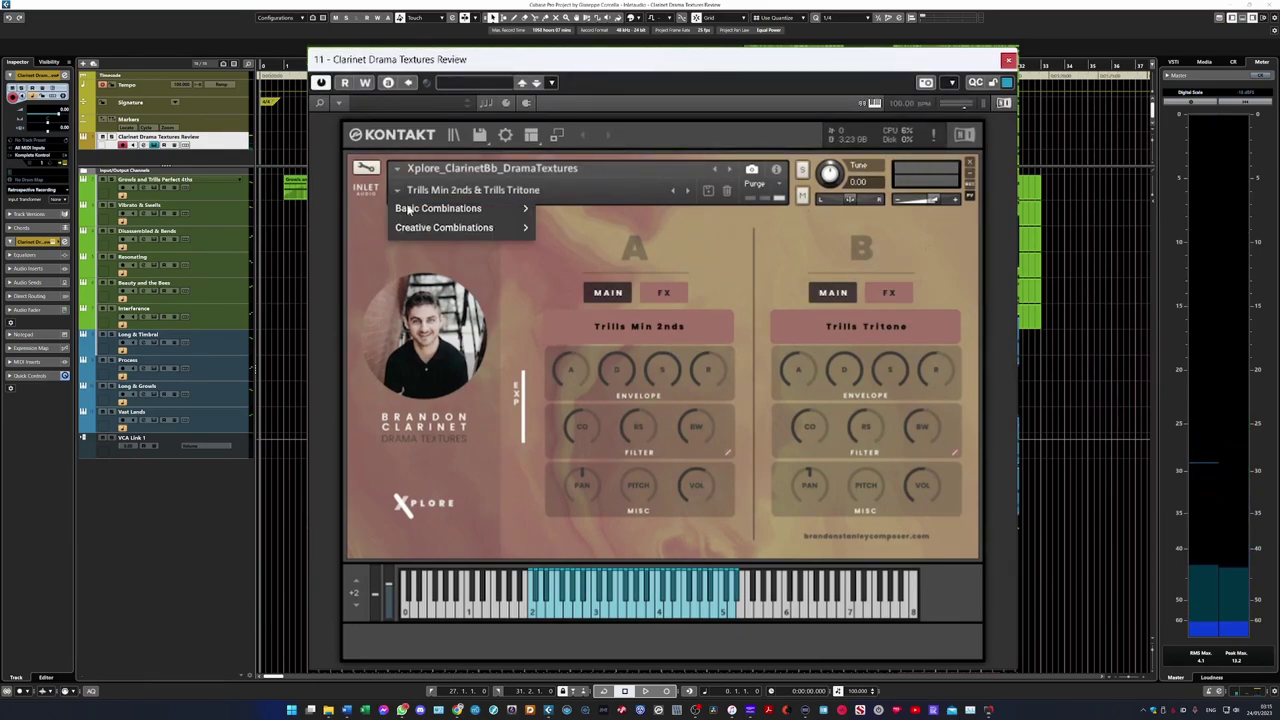
mouse_move(460, 227)
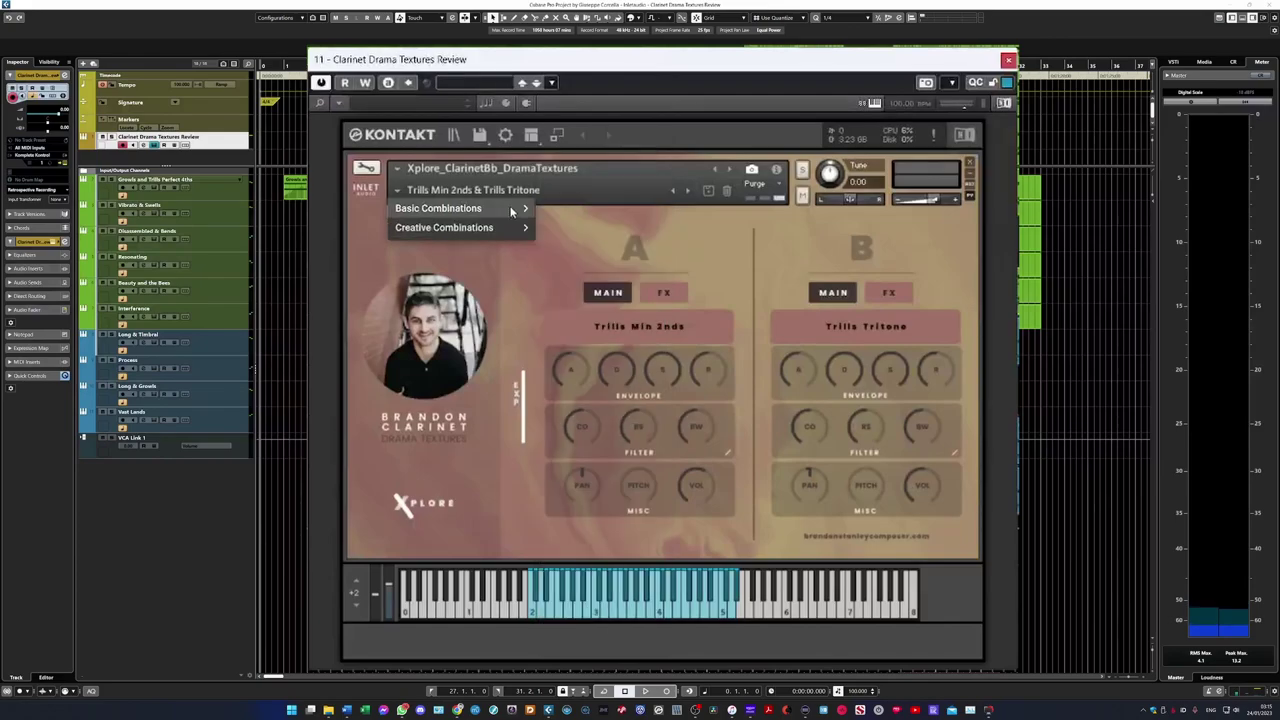
mouse_move(514, 211)
scroll(606, 380, "down", 4)
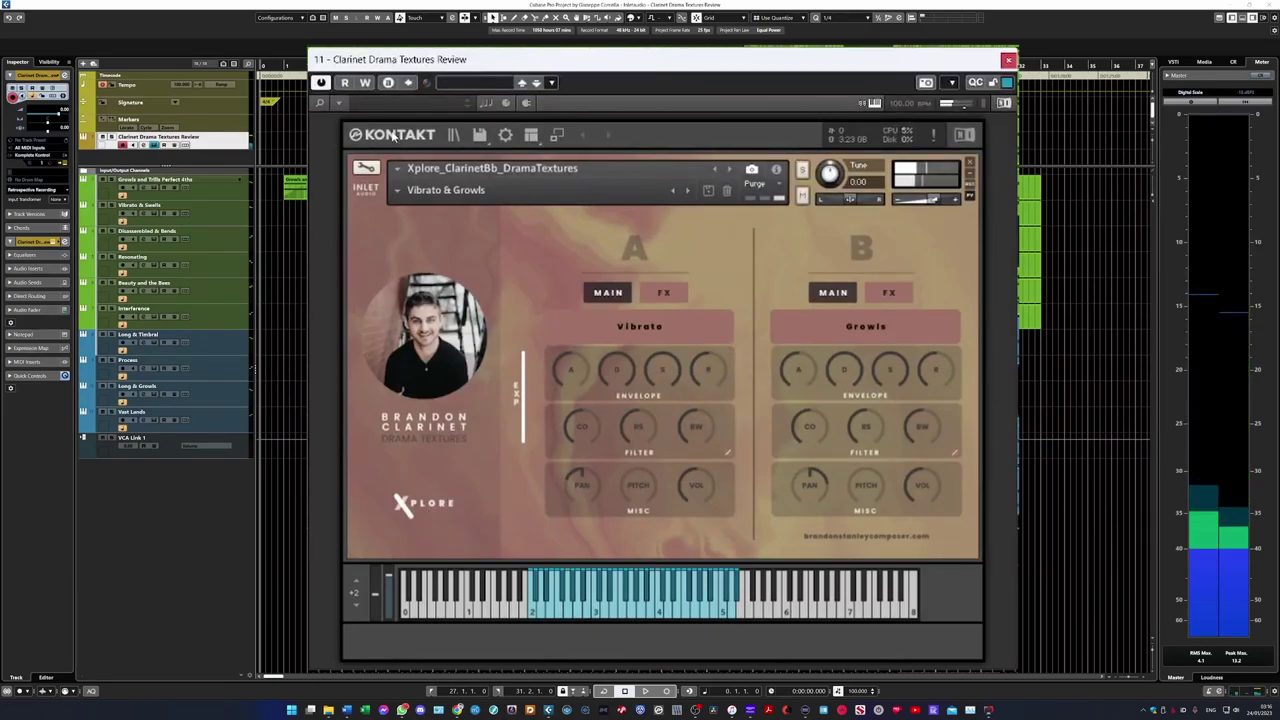
Load the basic combination preset Vibrato & Swells to audition it.
left_click(430, 190)
mouse_move(435, 212)
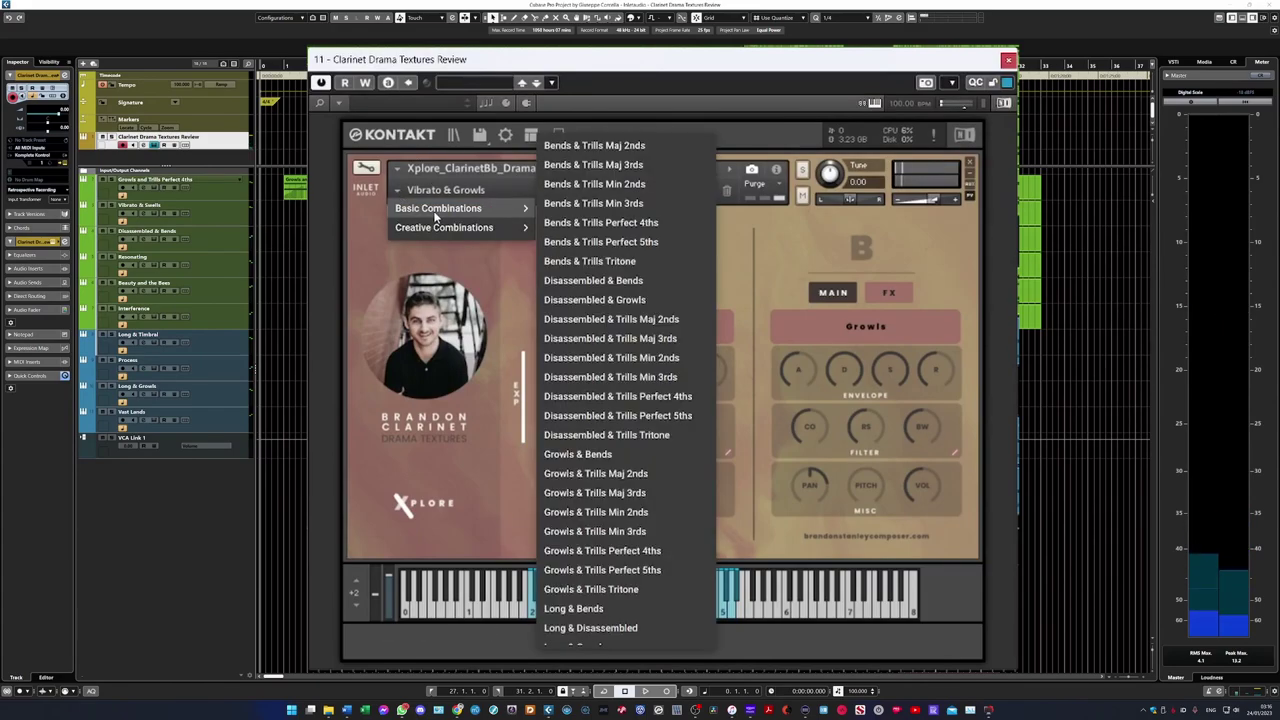
scroll(611, 327, "down", 3)
scroll(611, 327, "down", 15)
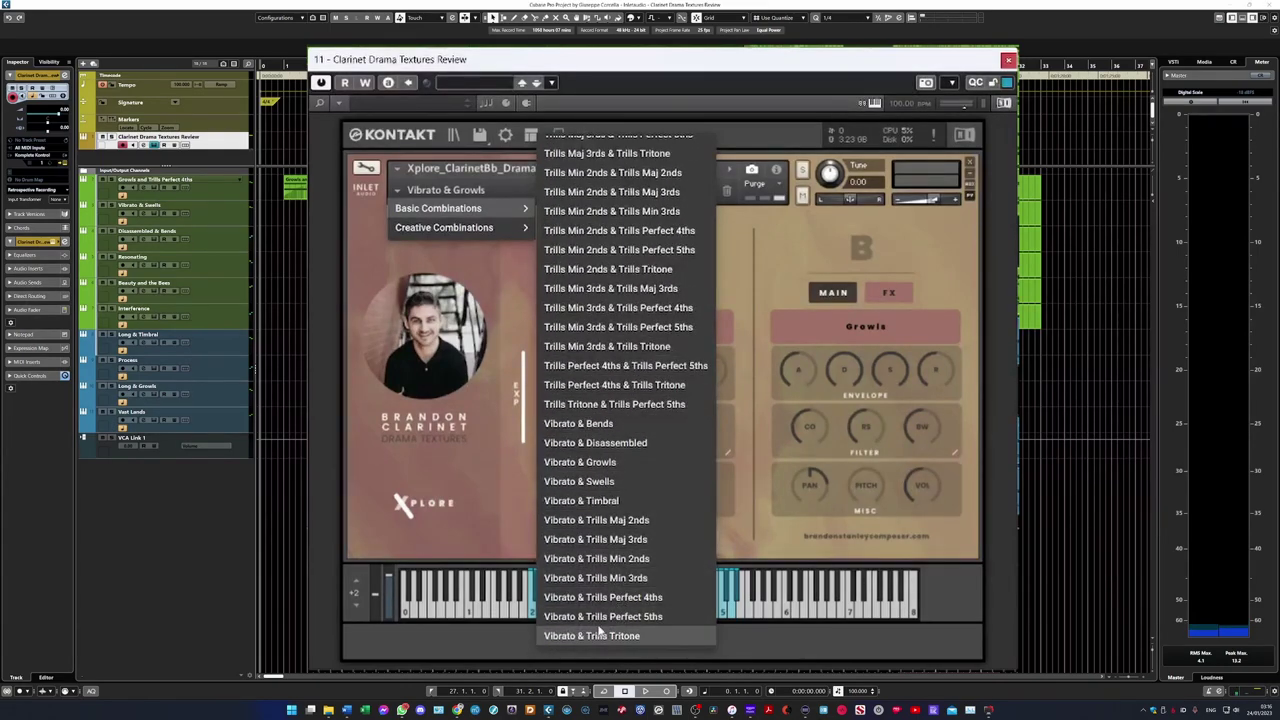
left_click(590, 481)
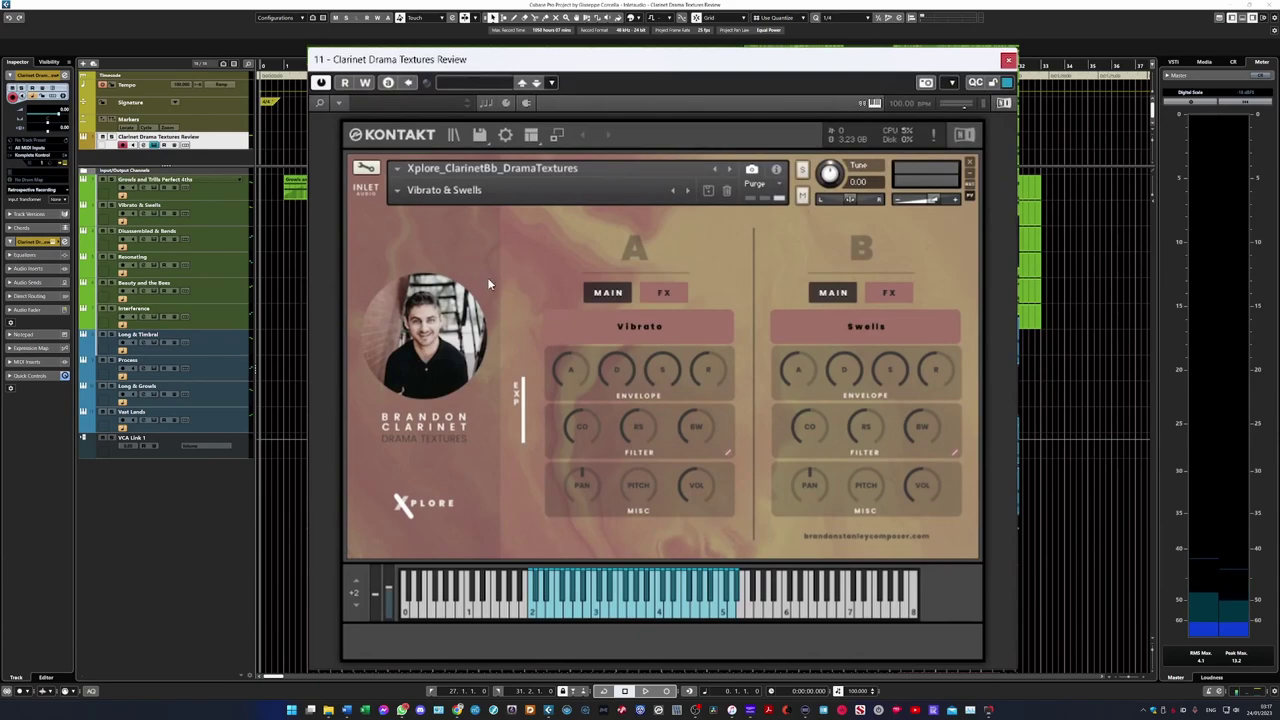
Audition the creative combination presets Beyond The Stars and Brass Section, loading each in turn.
left_click(404, 195)
mouse_move(480, 227)
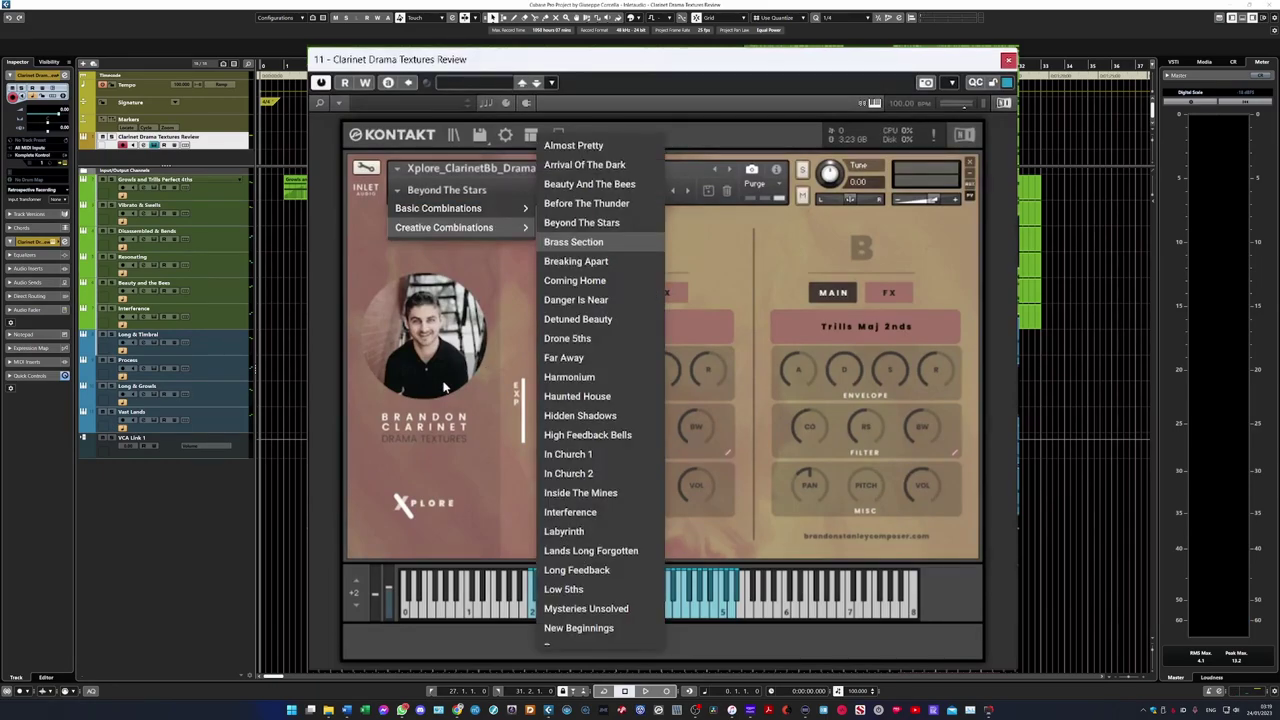
key("Return")
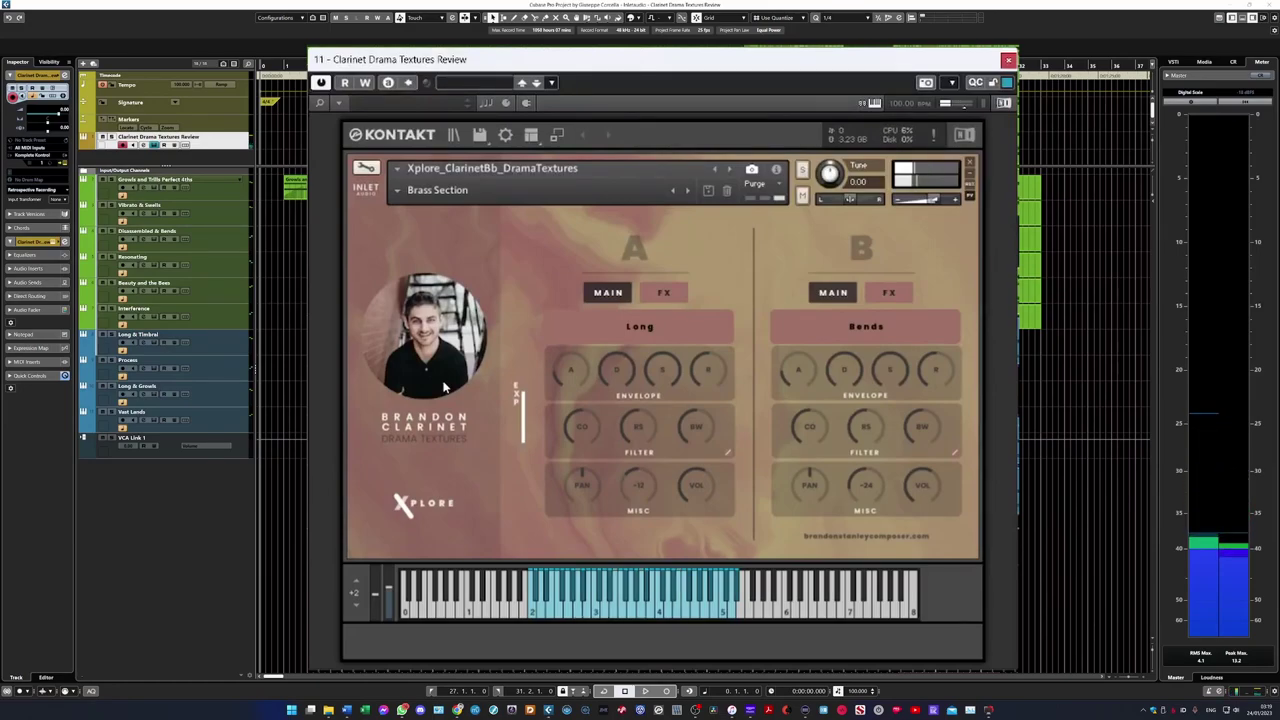
Audition the creative combination presets Drone 5ths and Far Away, loading each in turn.
left_click(420, 190)
mouse_move(419, 230)
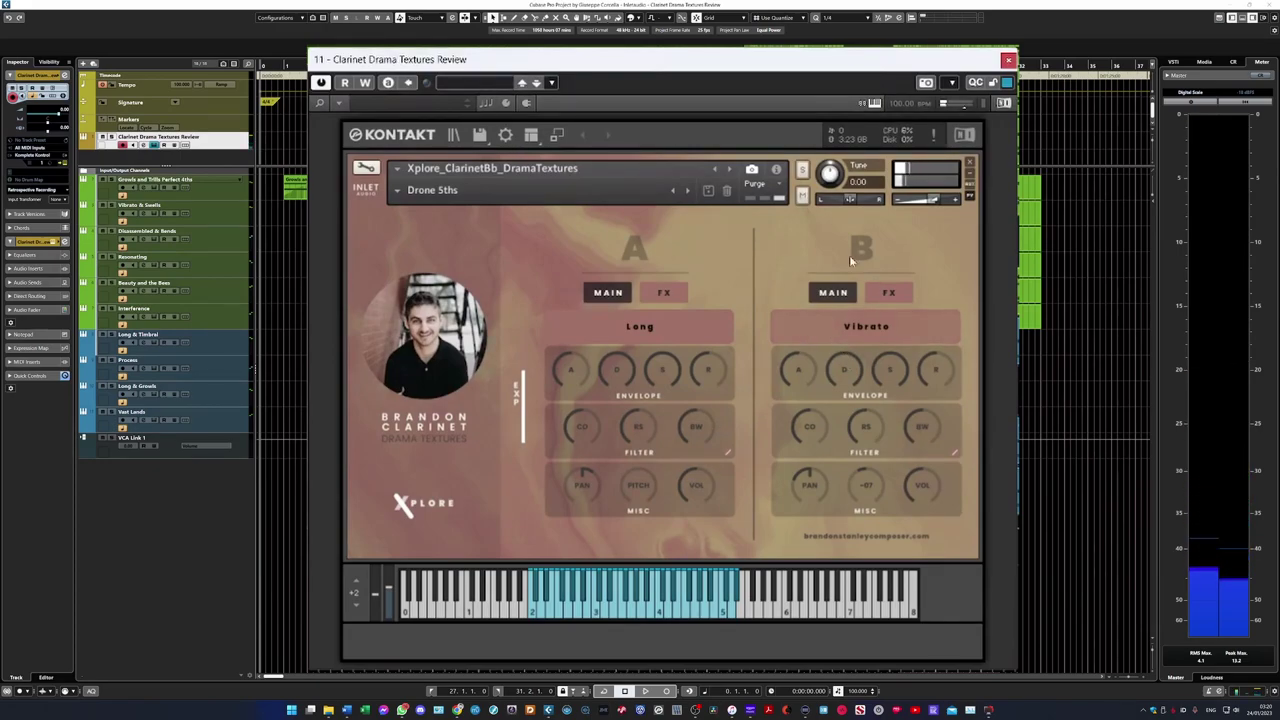
left_click(407, 191)
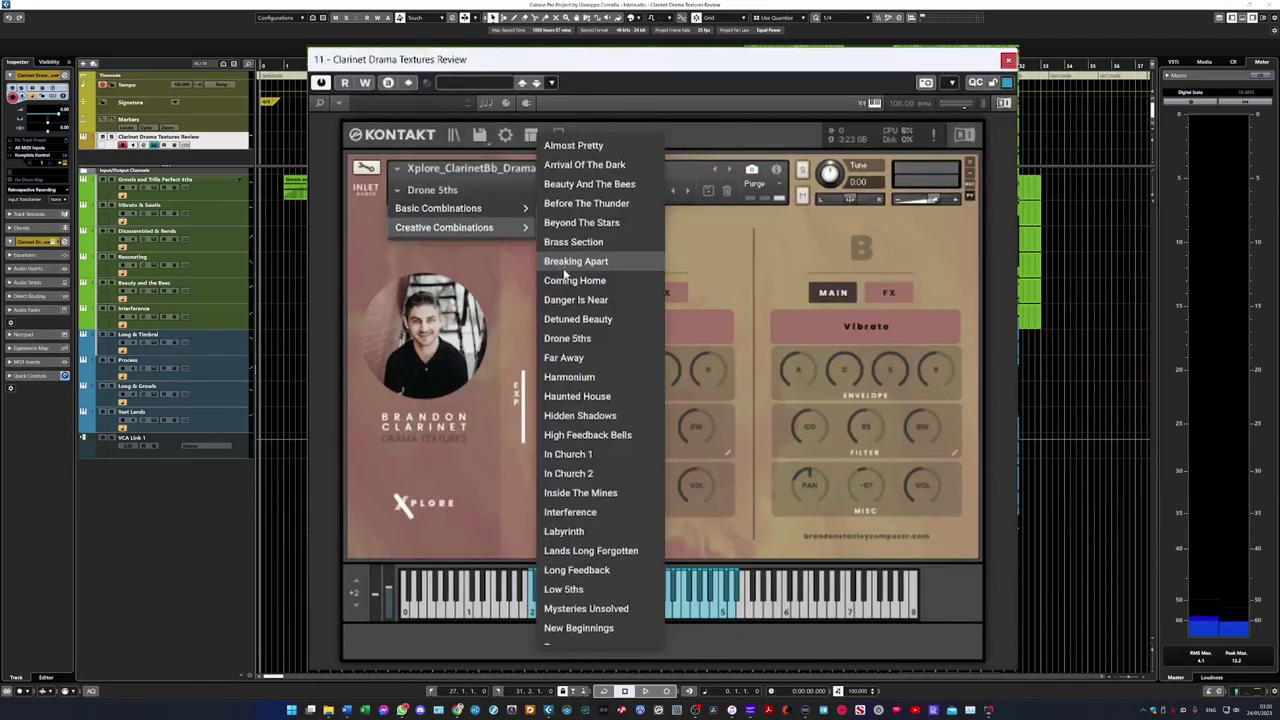
left_click(564, 358)
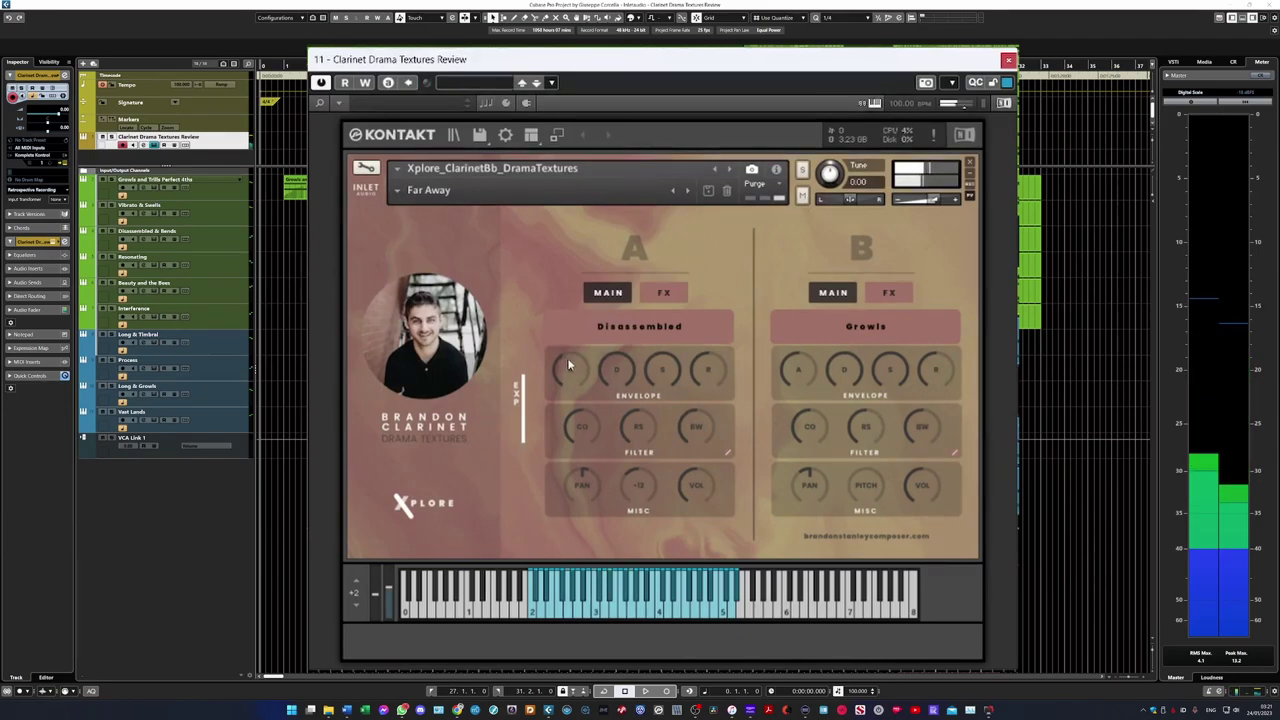
Load the creative combination preset In Church 2 to audition it.
left_click(402, 192)
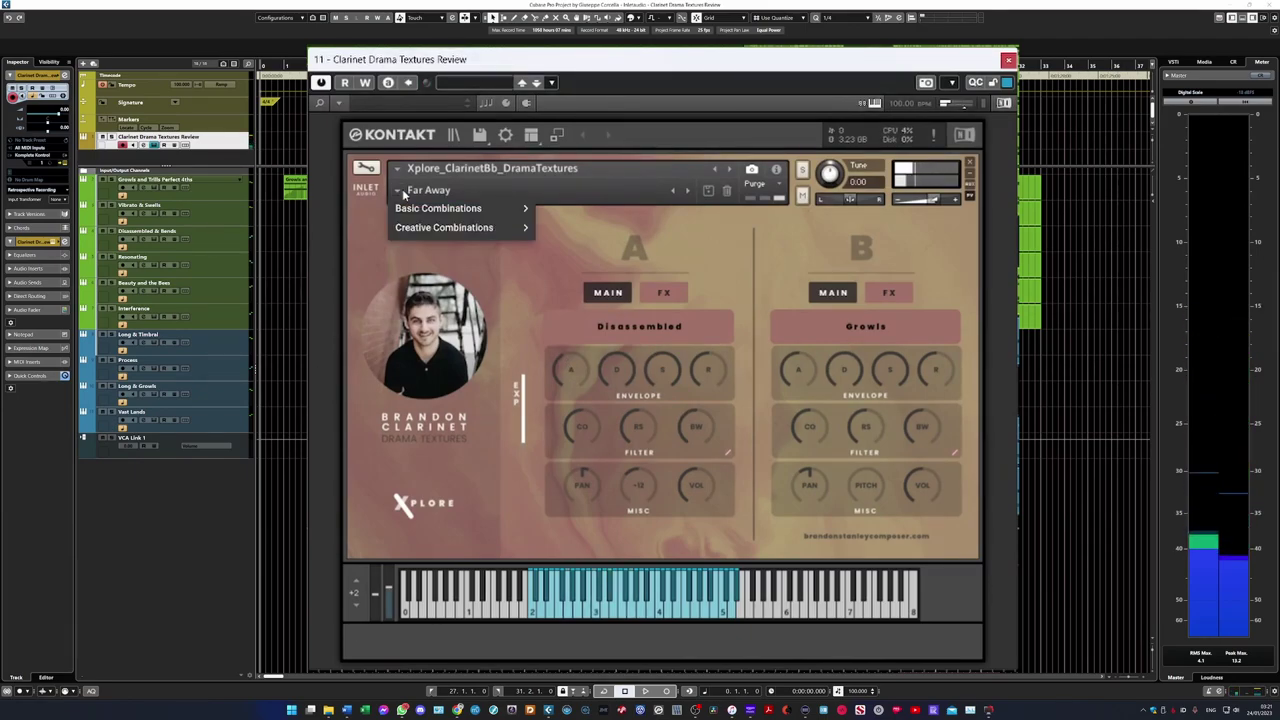
mouse_move(437, 216)
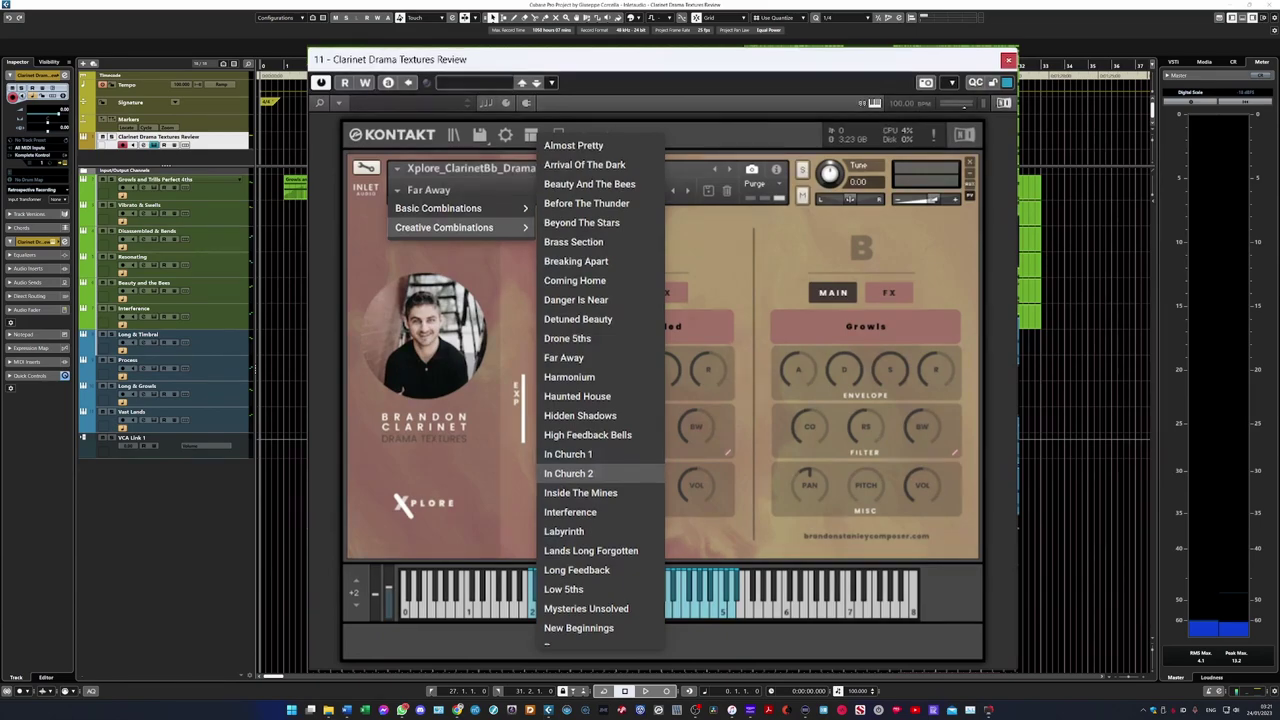
left_click(570, 473)
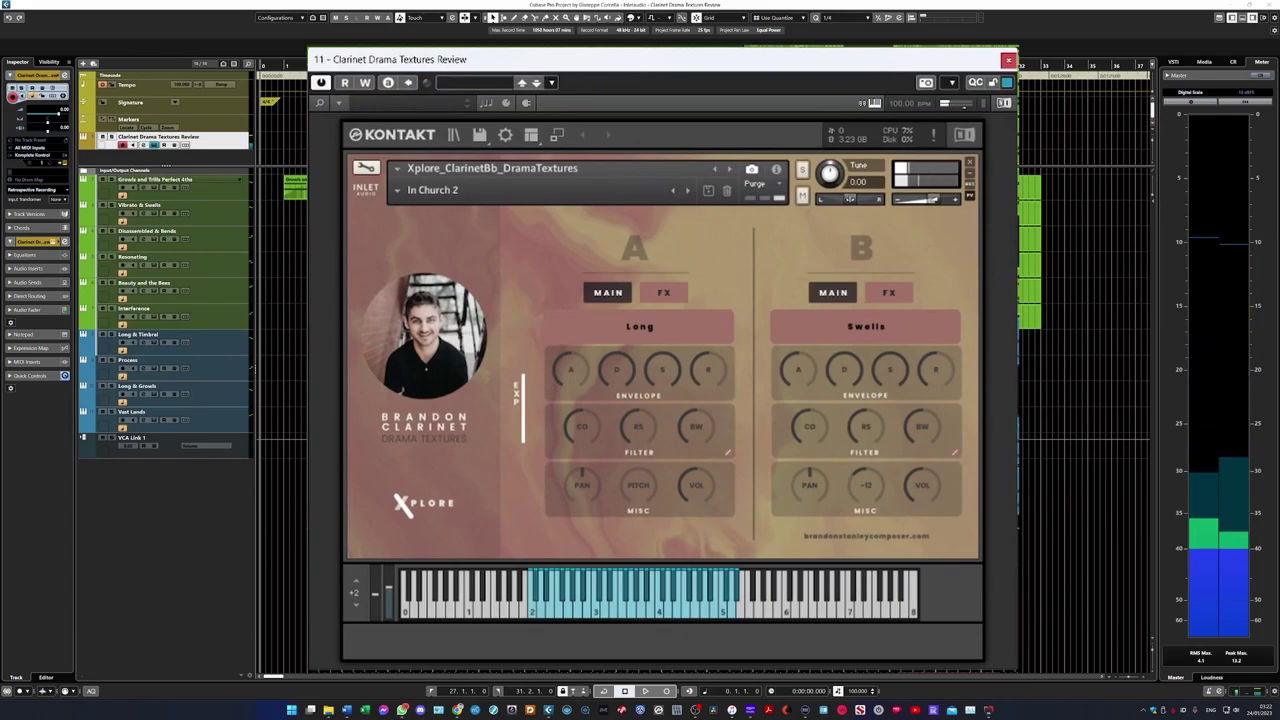
Load the creative combination preset Lands Long Forgotten to audition it.
left_click(398, 192)
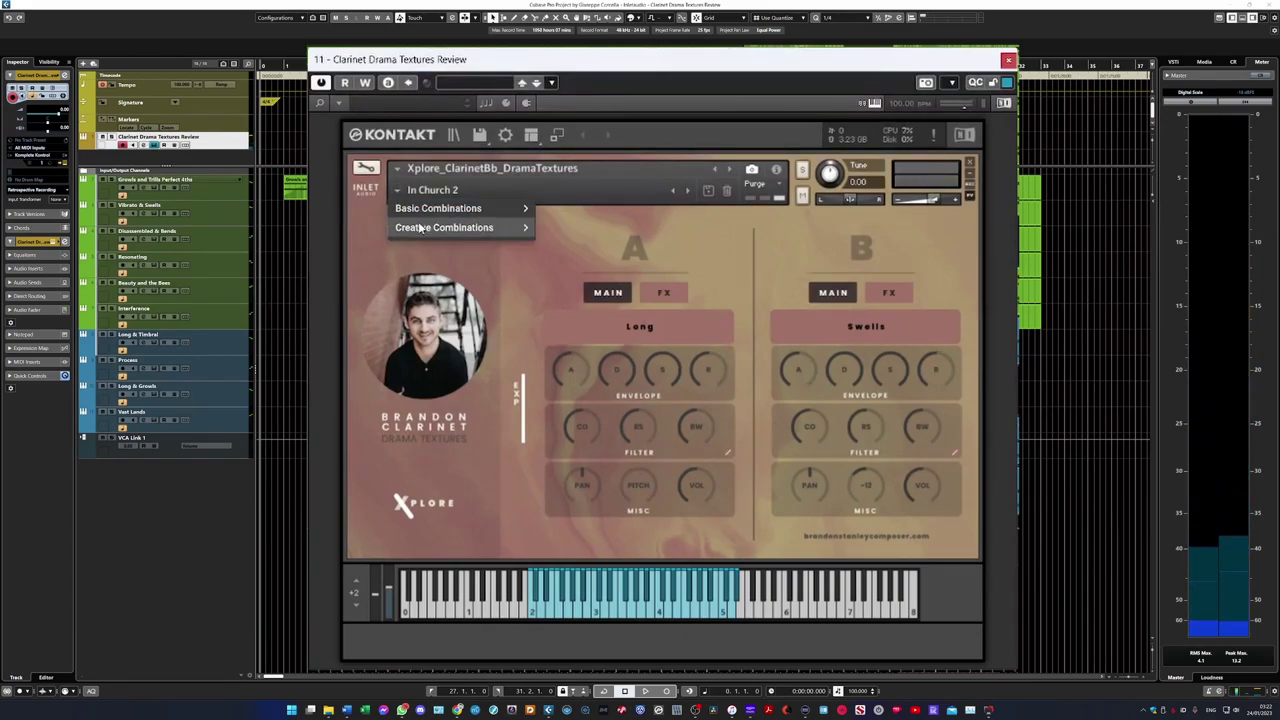
mouse_move(460, 227)
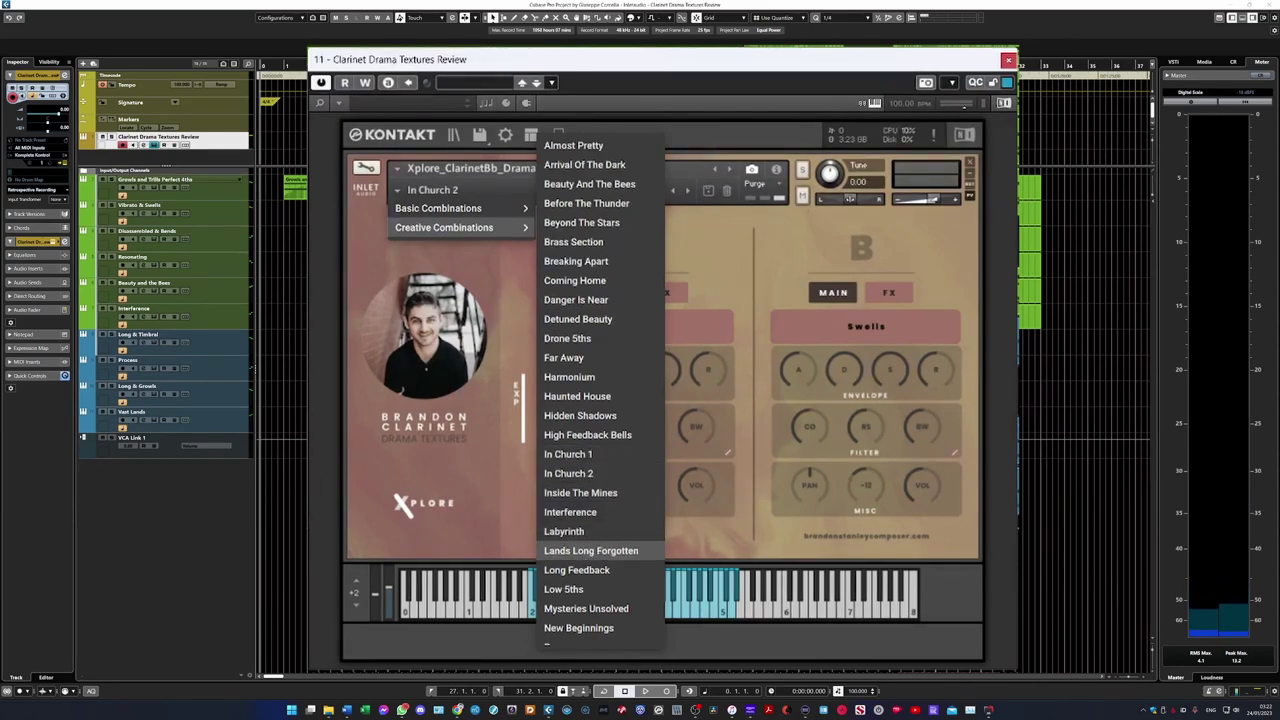
left_click(590, 550)
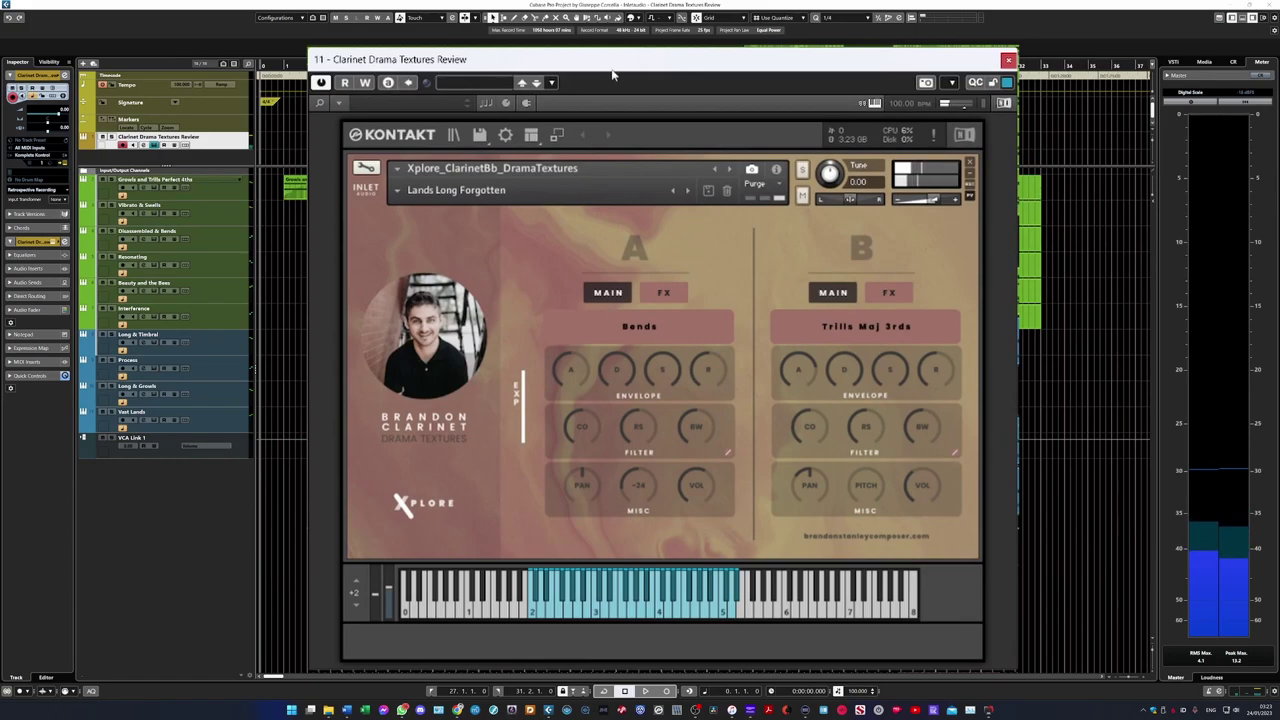
Load the creative combination preset Return Of The Defeated to audition it.
left_click(399, 193)
mouse_move(460, 227)
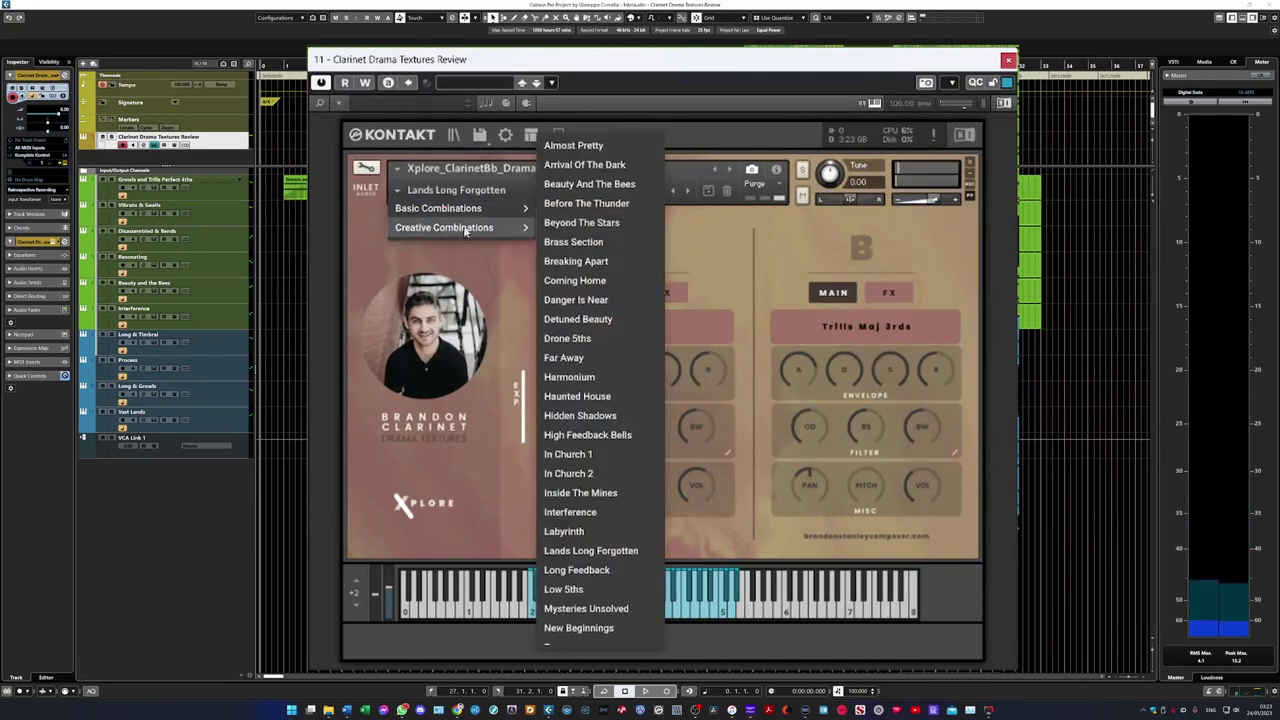
scroll(619, 437, "down", 8)
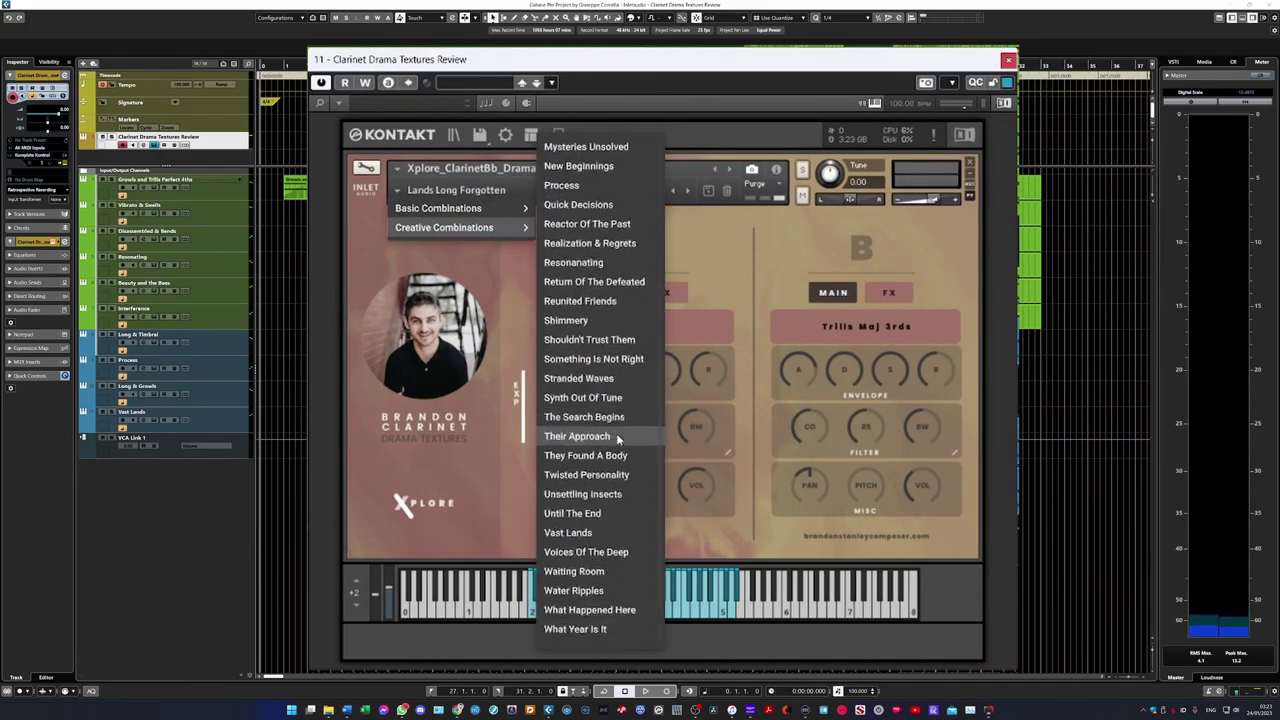
left_click(580, 299)
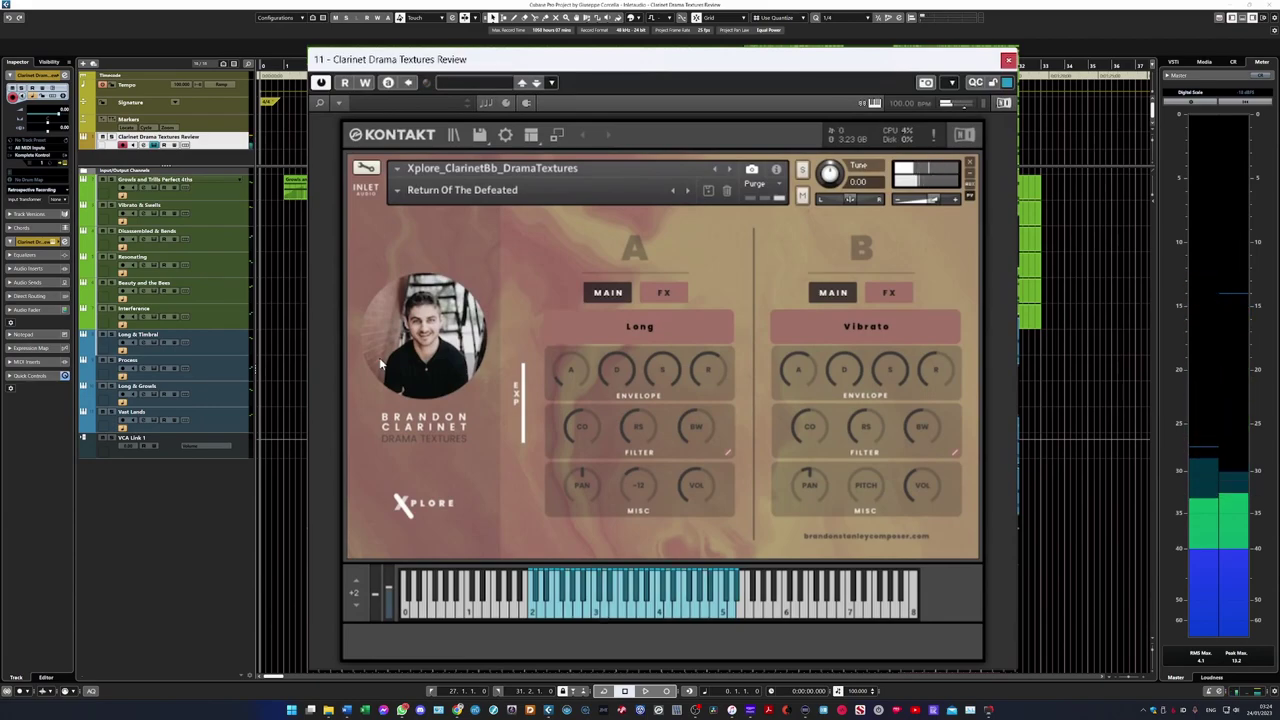
Load the creative combination preset Their Approach to audition it.
left_click(413, 192)
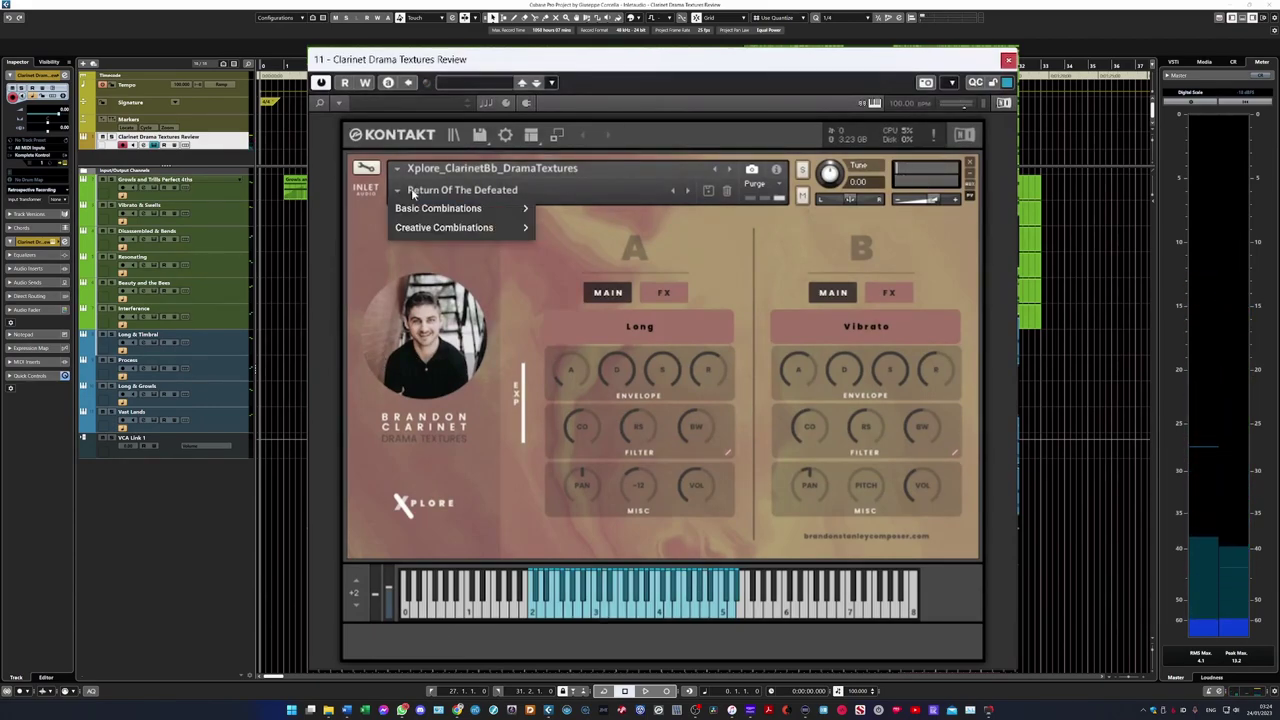
mouse_move(470, 228)
scroll(560, 452, "down", 3)
left_click(580, 575)
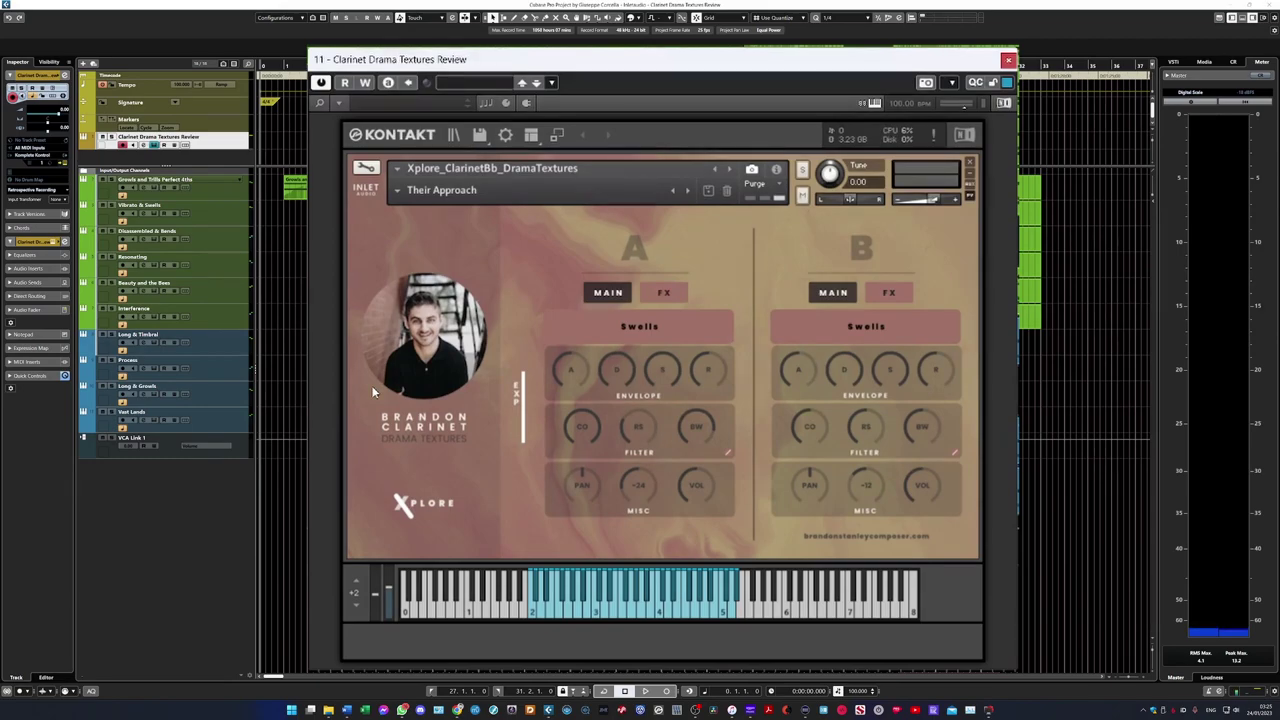
Load the creative combination preset Unsettling Insects to audition it.
left_click(441, 190)
mouse_move(460, 227)
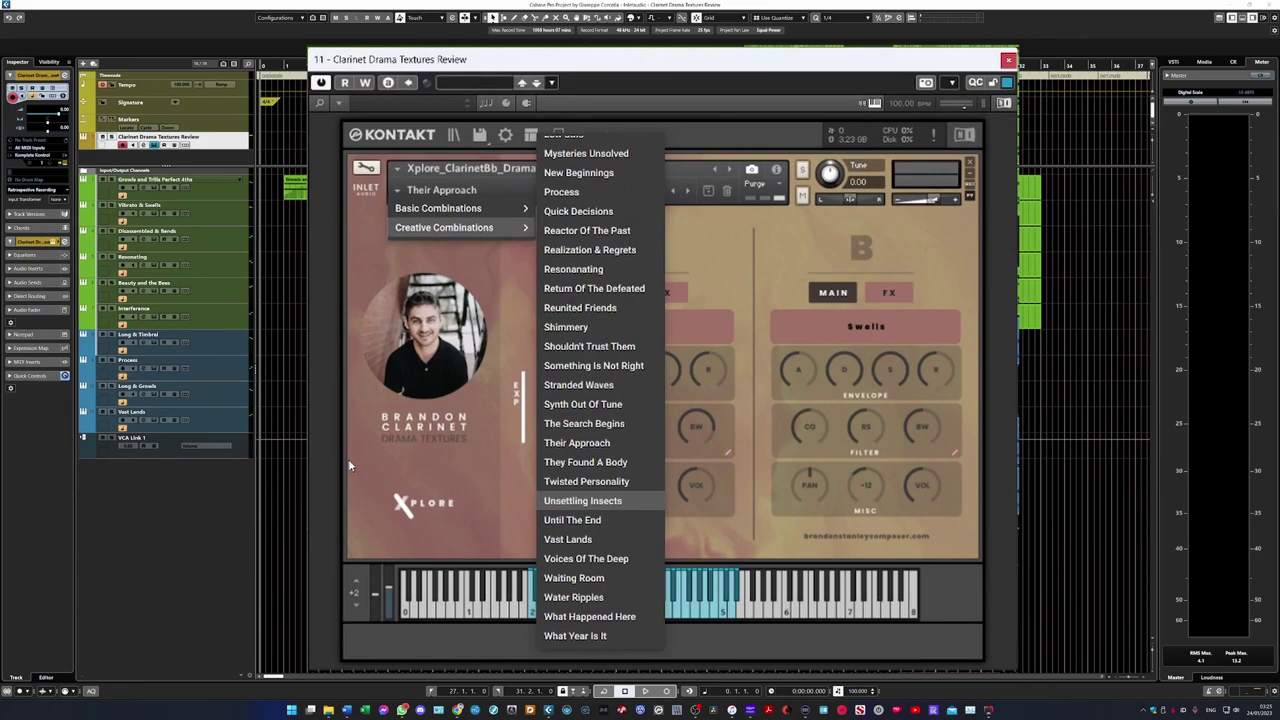
key("Return")
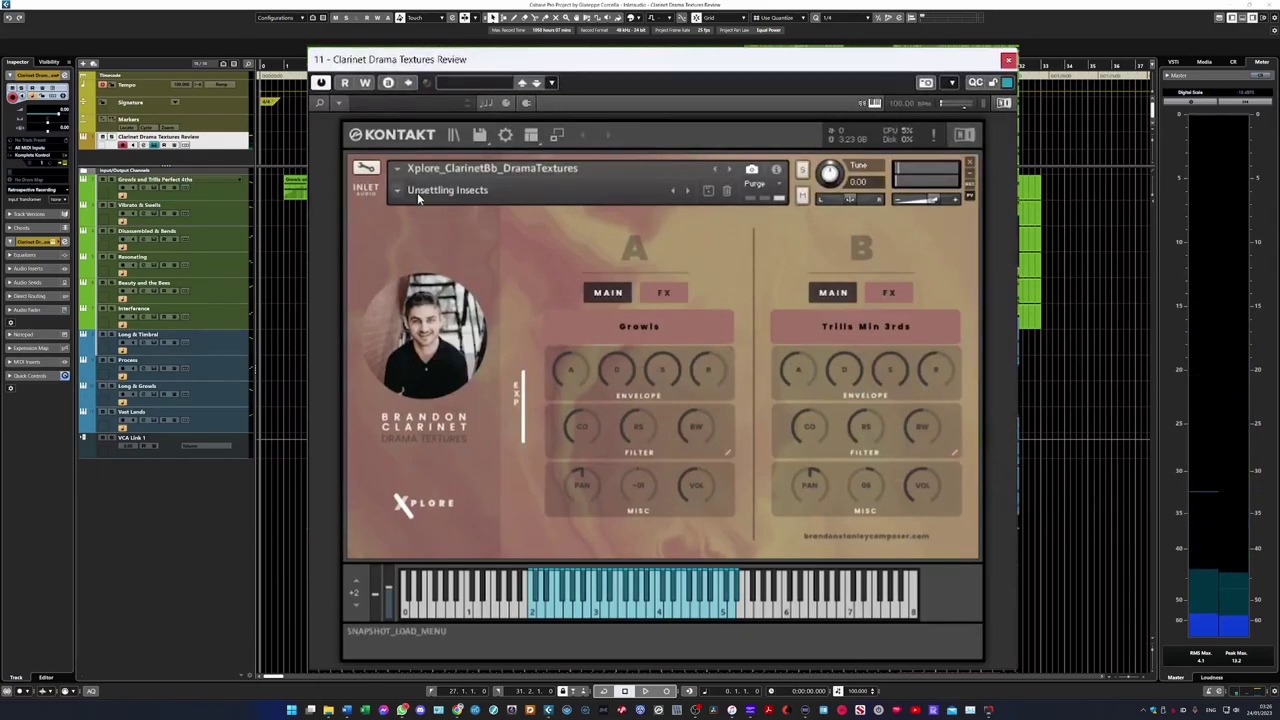
left_click(437, 168)
scroll(616, 340, "down", 8)
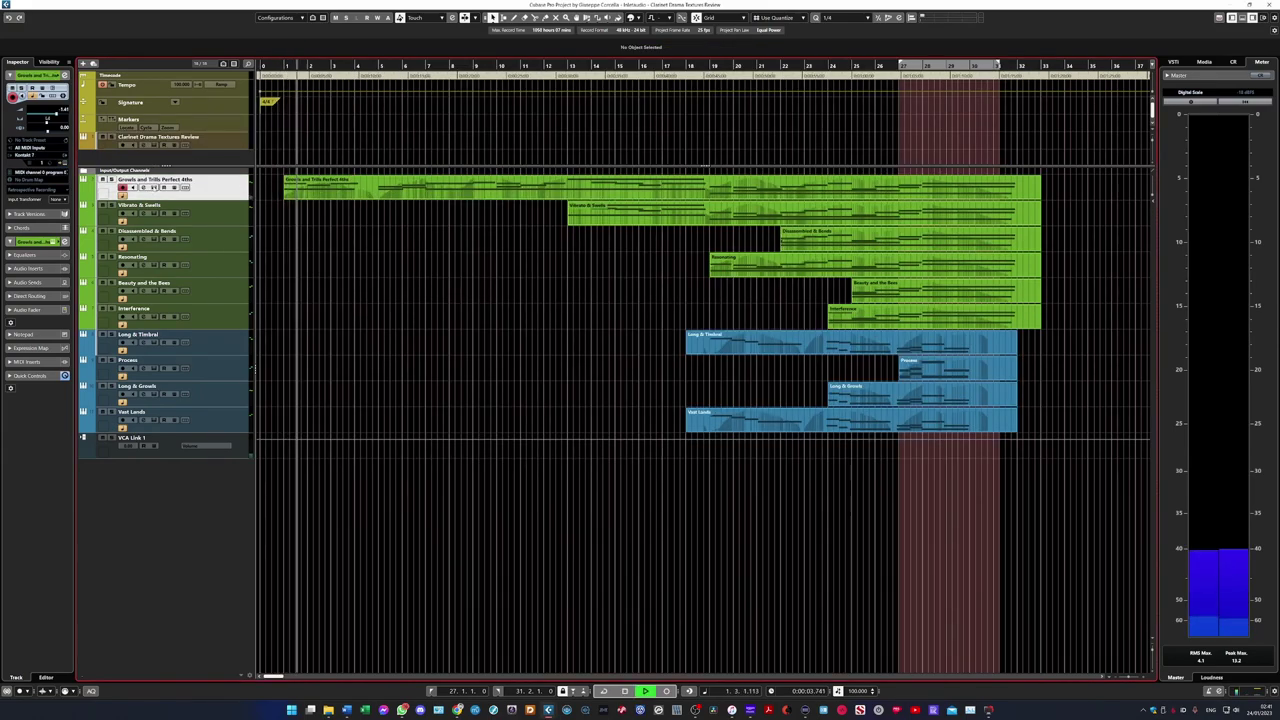
Open the instrument of the Growls and Trills Perfect 4ths track during playback and move its window over the empty part of the arrangement.
left_click(154, 188)
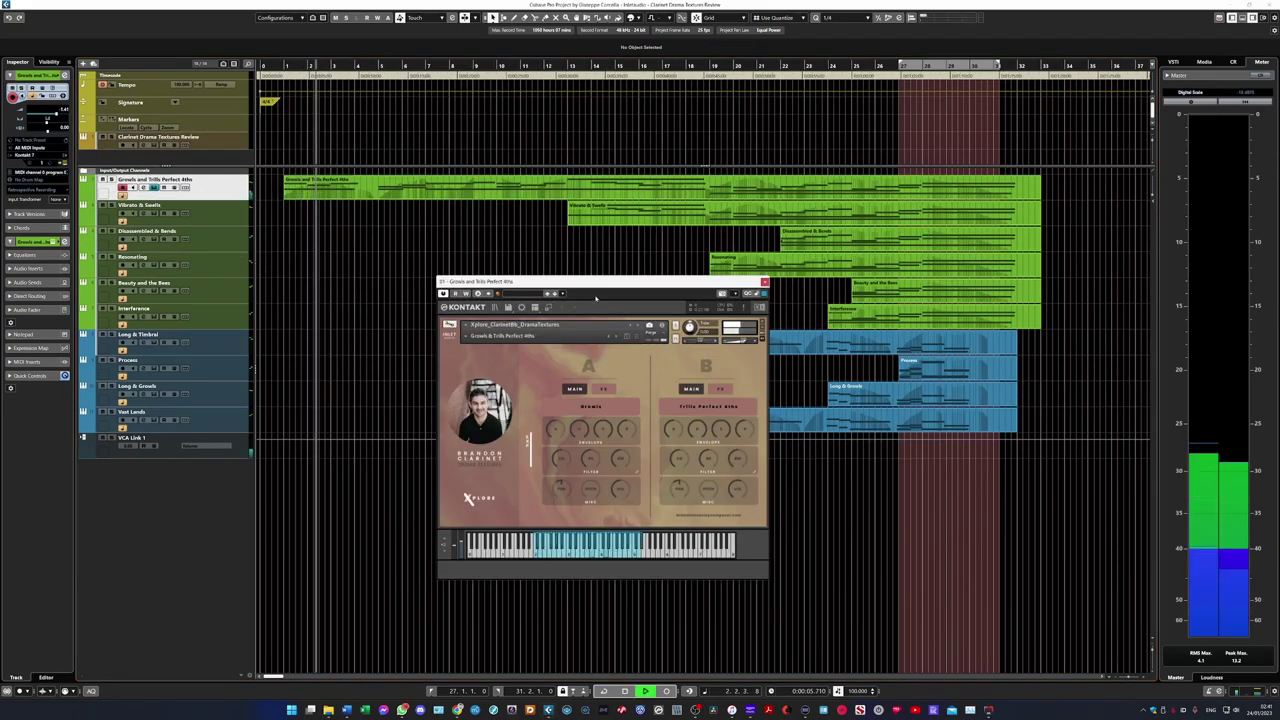
left_click_drag(585, 284, 522, 273)
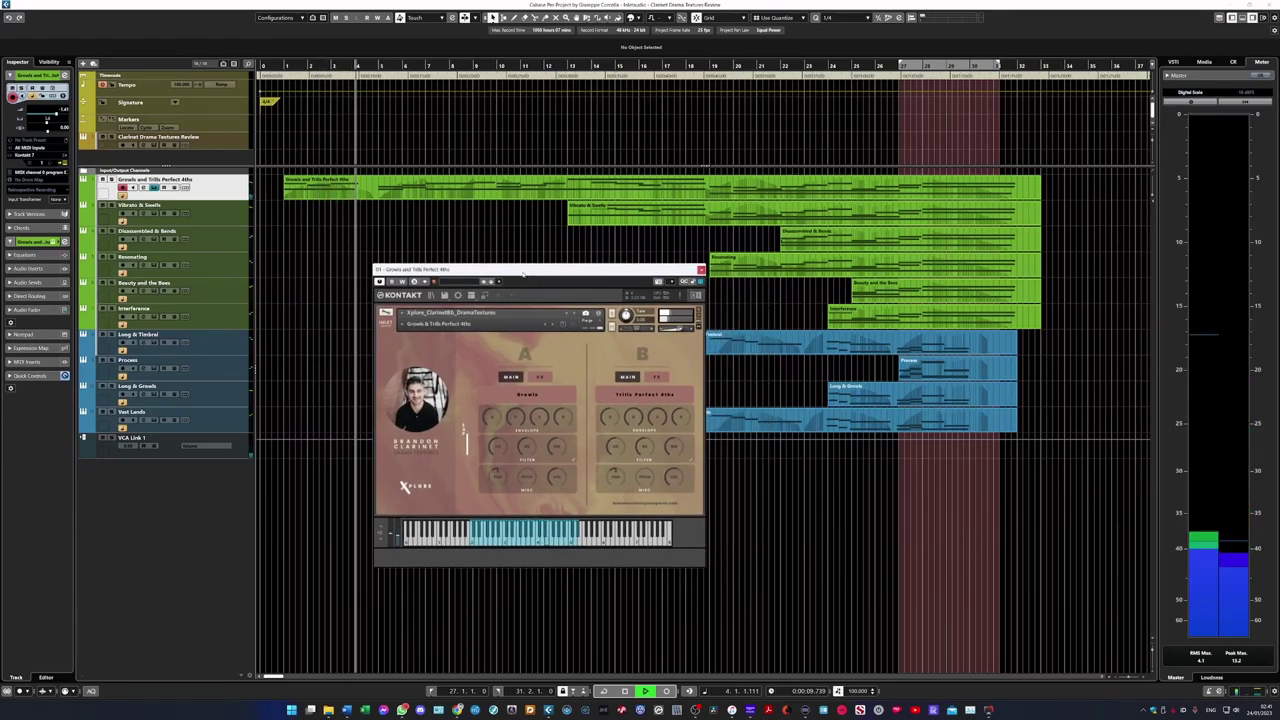
left_click_drag(522, 273, 528, 269)
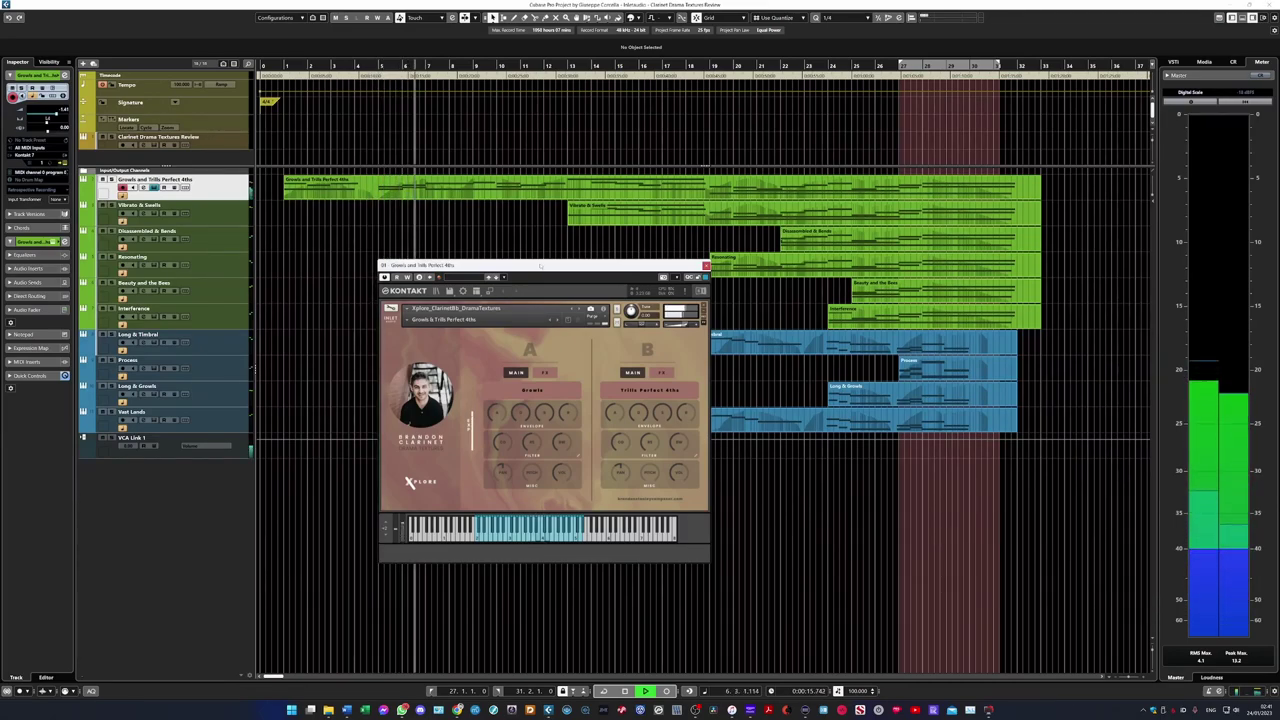
Show layer B's effects in the Growls and Trills Perfect 4ths instrument, return to its main controls and close the instrument.
left_click(661, 372)
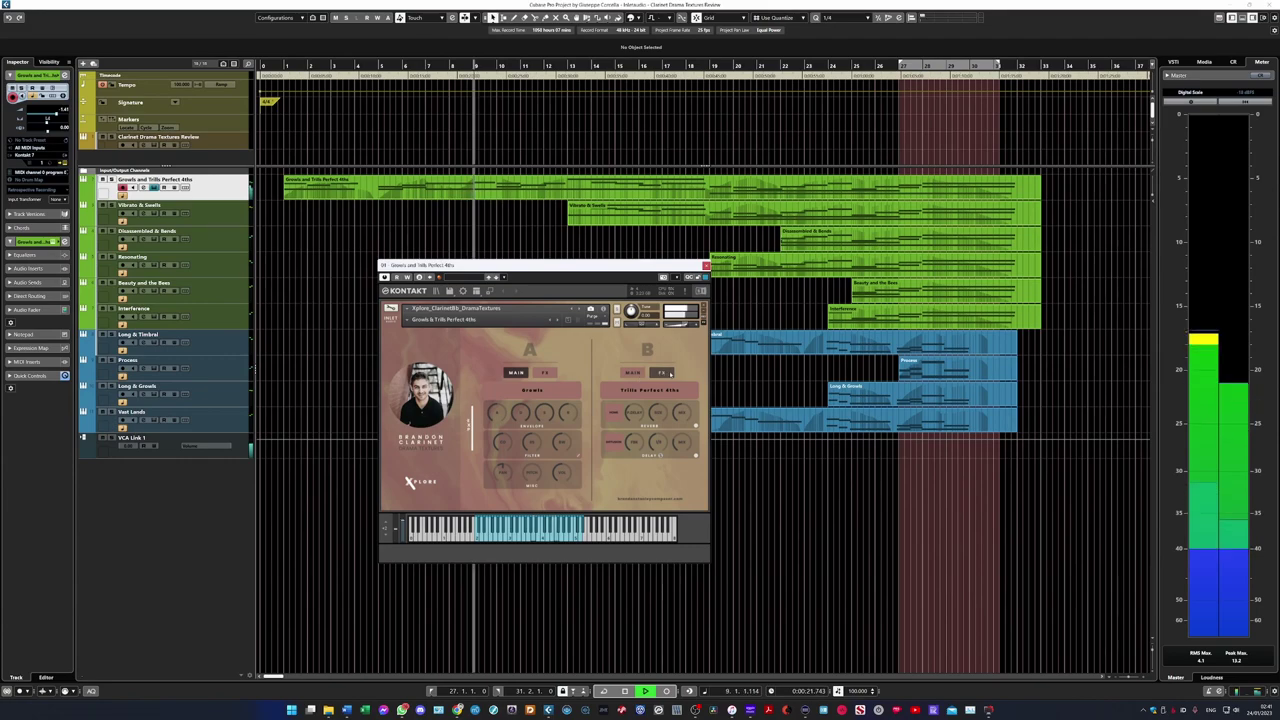
left_click(632, 372)
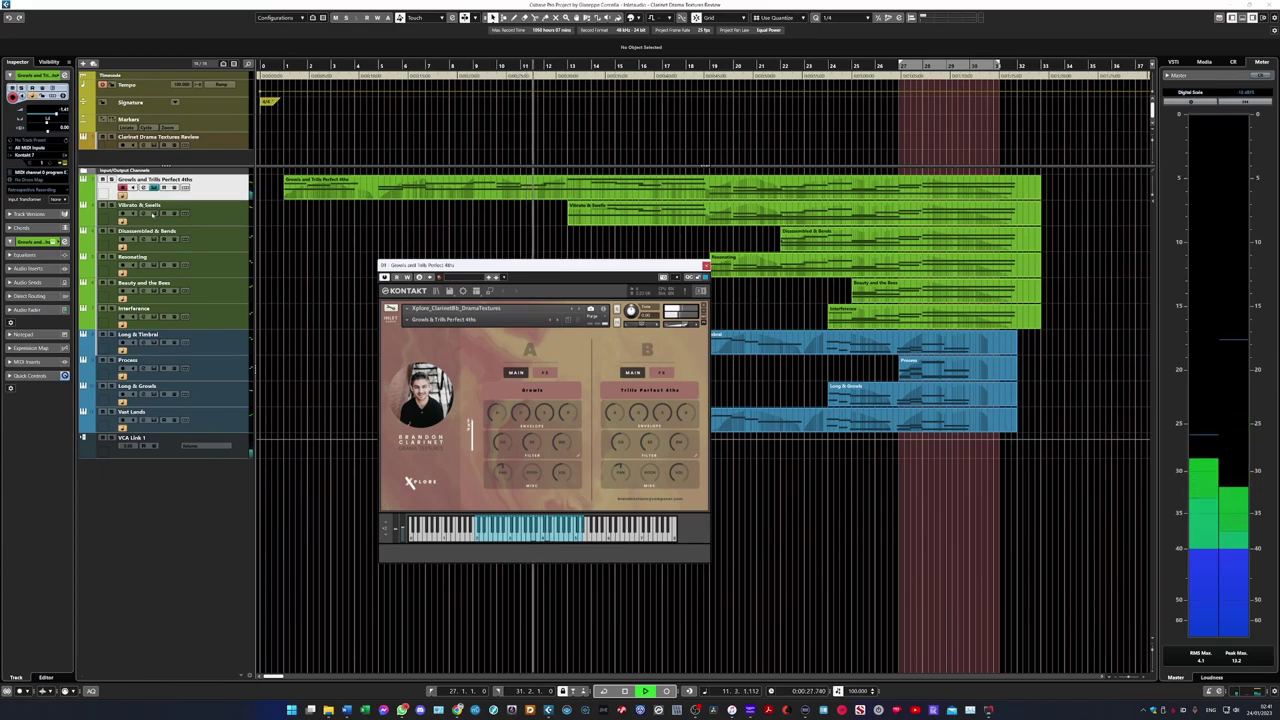
left_click(154, 188)
Open the Vibrato & Swells track's instrument clear of the MIDI parts, view layer B's effects and close it.
left_click(155, 213)
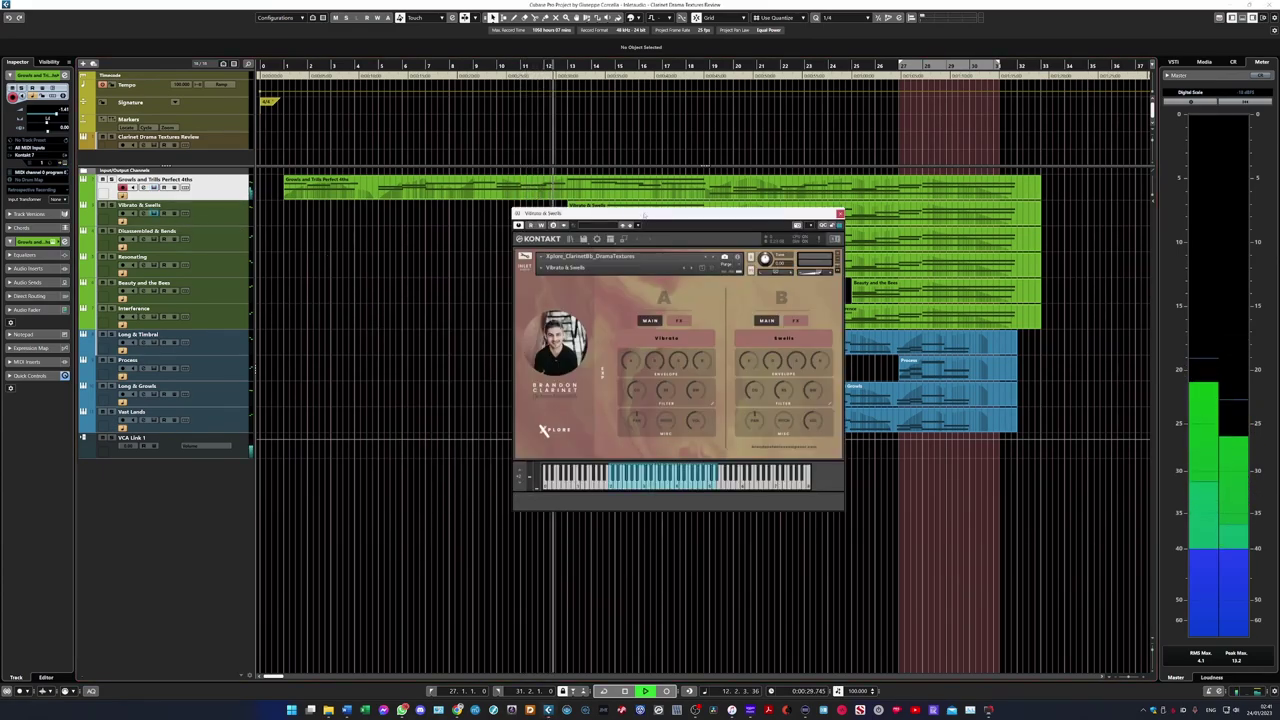
left_click_drag(643, 213, 465, 335)
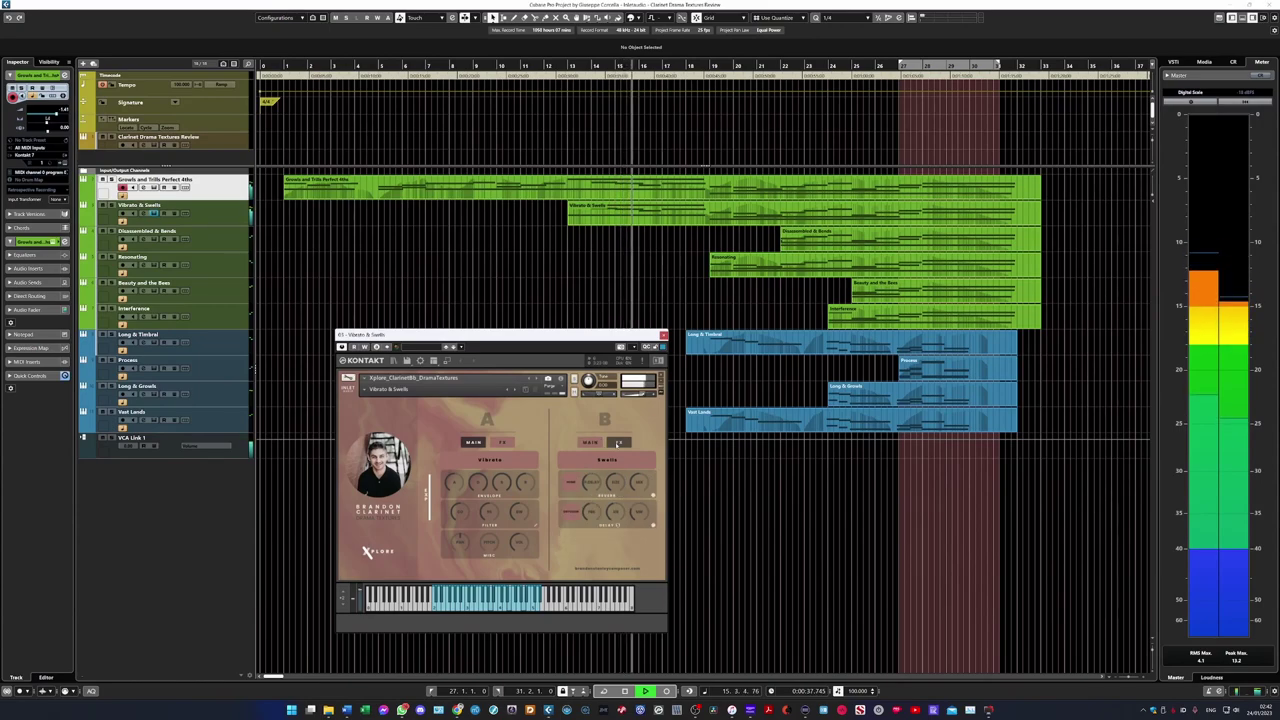
key("Escape")
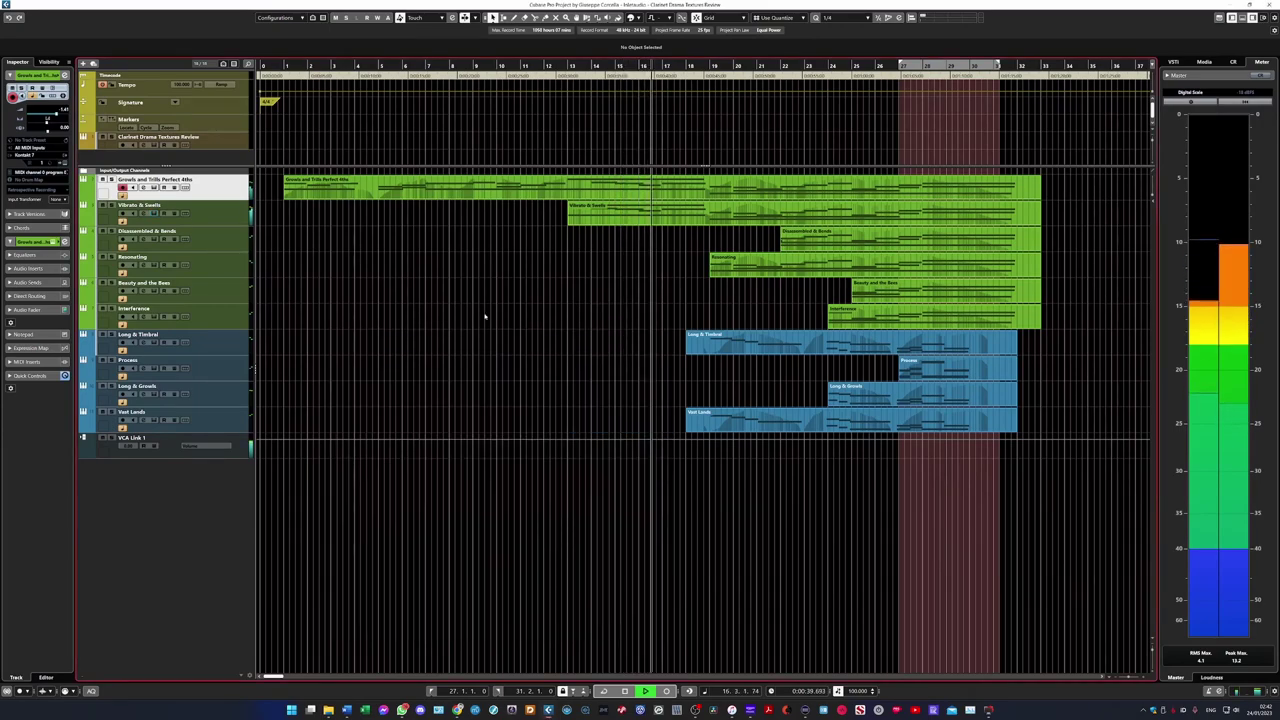
Open the Long & Timbral track's instrument, move it clear of the MIDI parts to view its layers, and close it.
left_click(153, 342)
left_click_drag(648, 201, 528, 314)
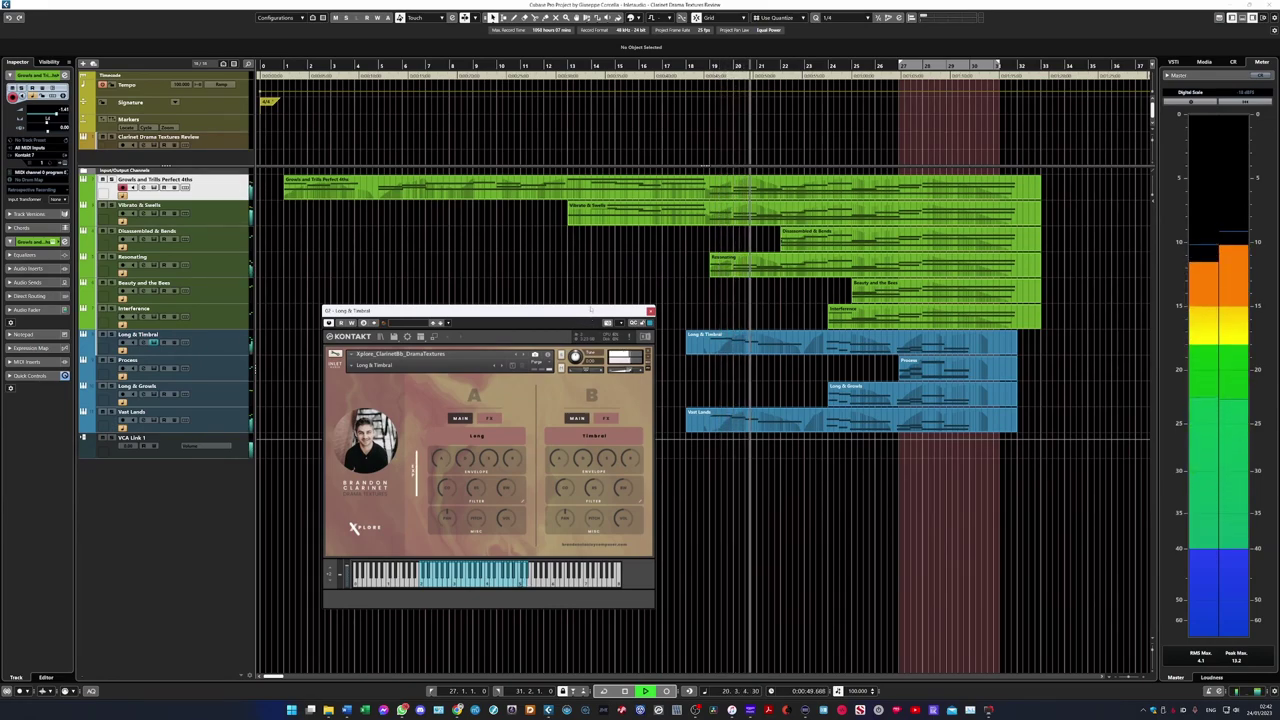
left_click(650, 311)
Show the instruments of the Resonating, Long & Growls, Interference and Vast Lands tracks in turn during playback.
left_click(154, 264)
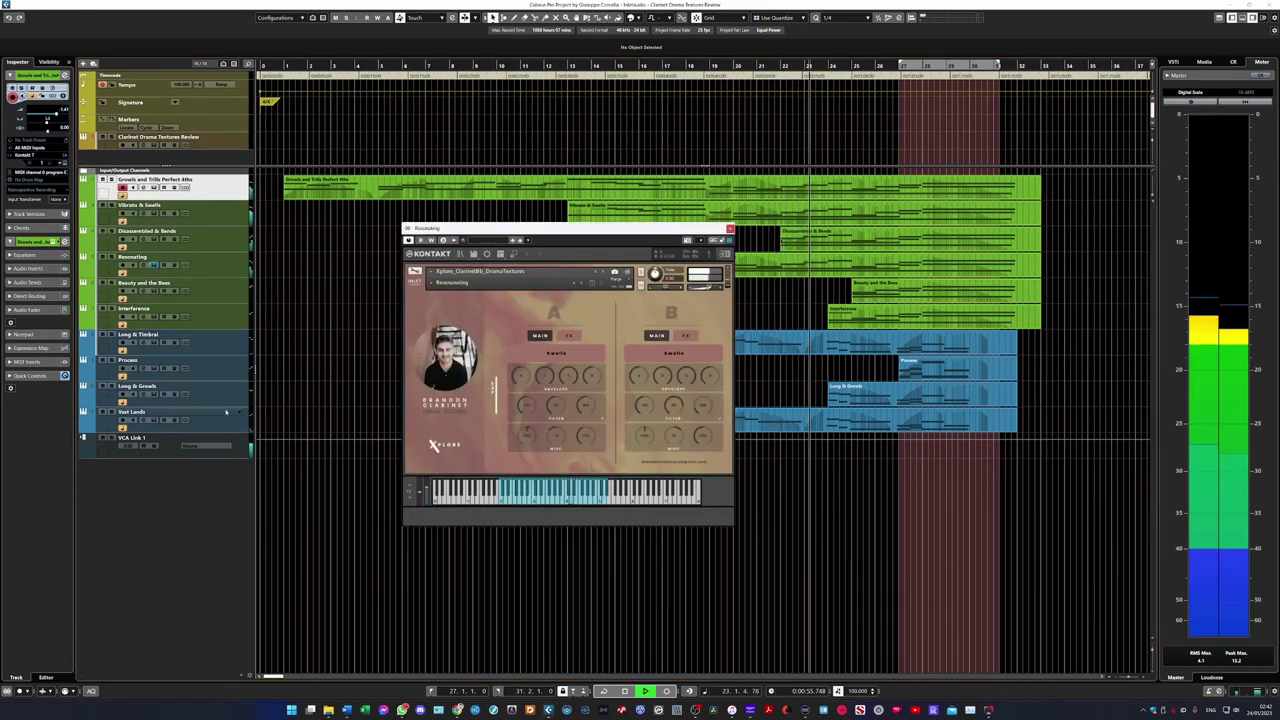
left_click(155, 395)
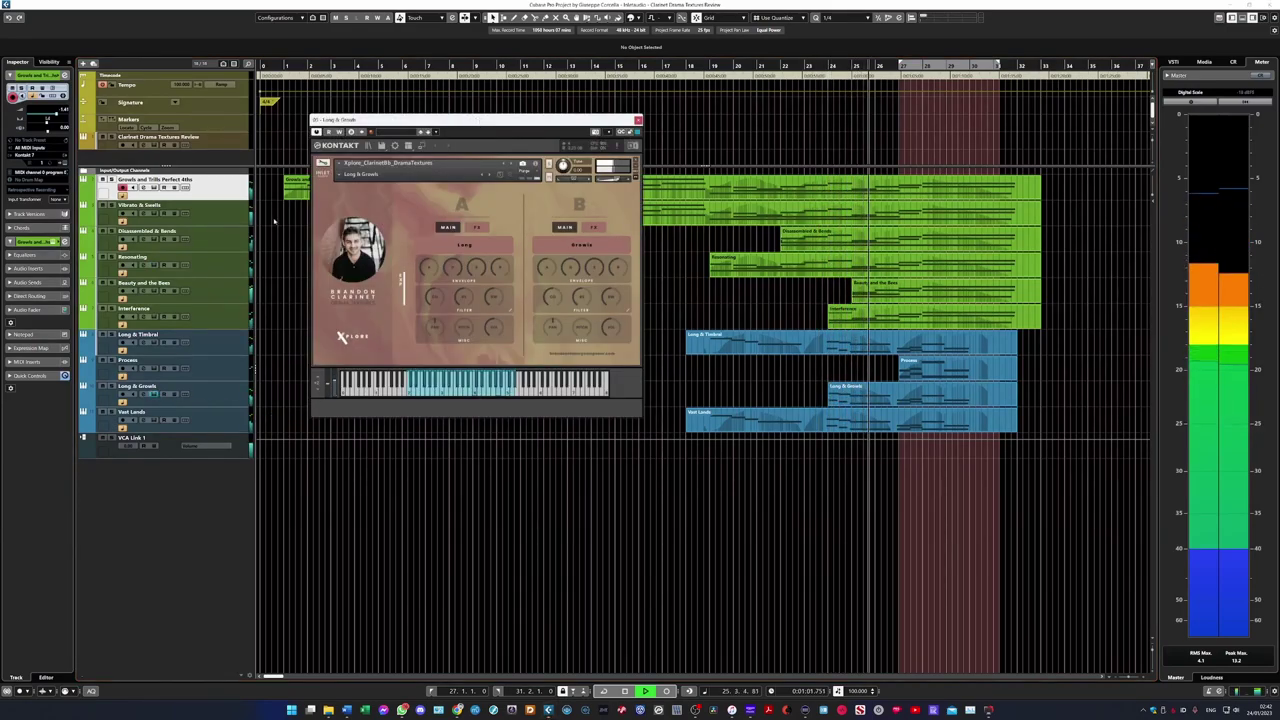
left_click(155, 316)
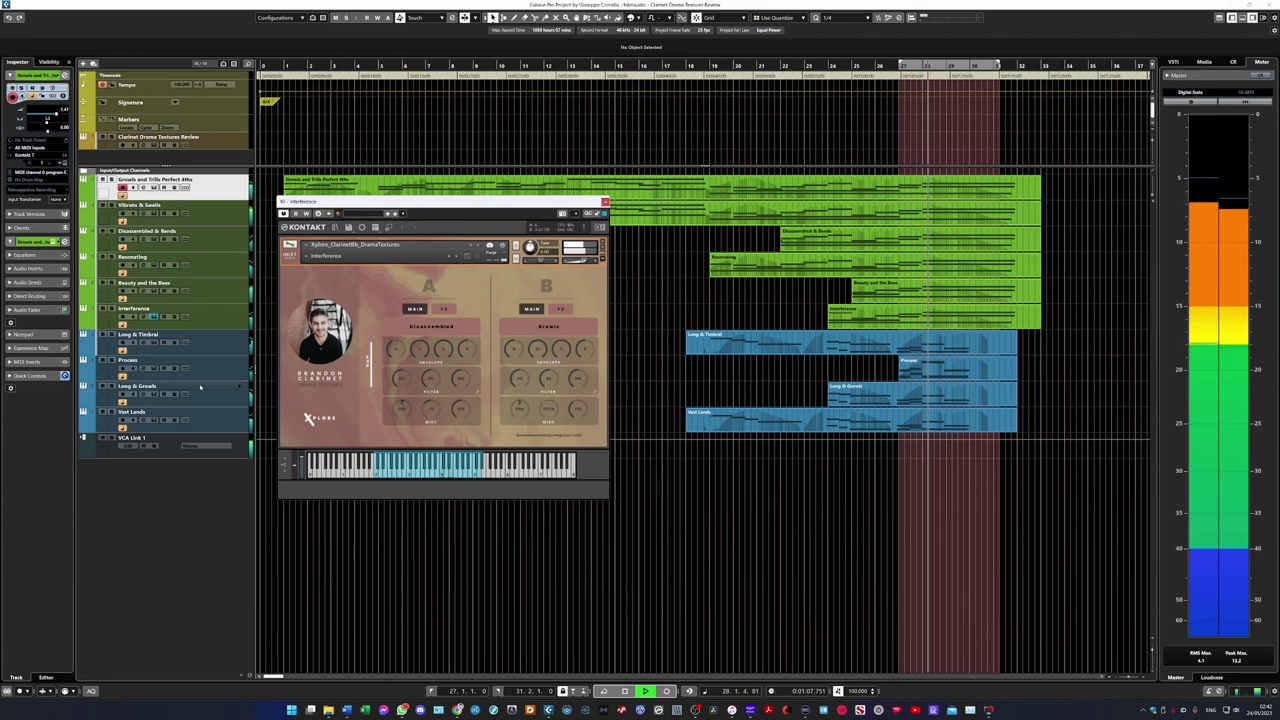
left_click(155, 421)
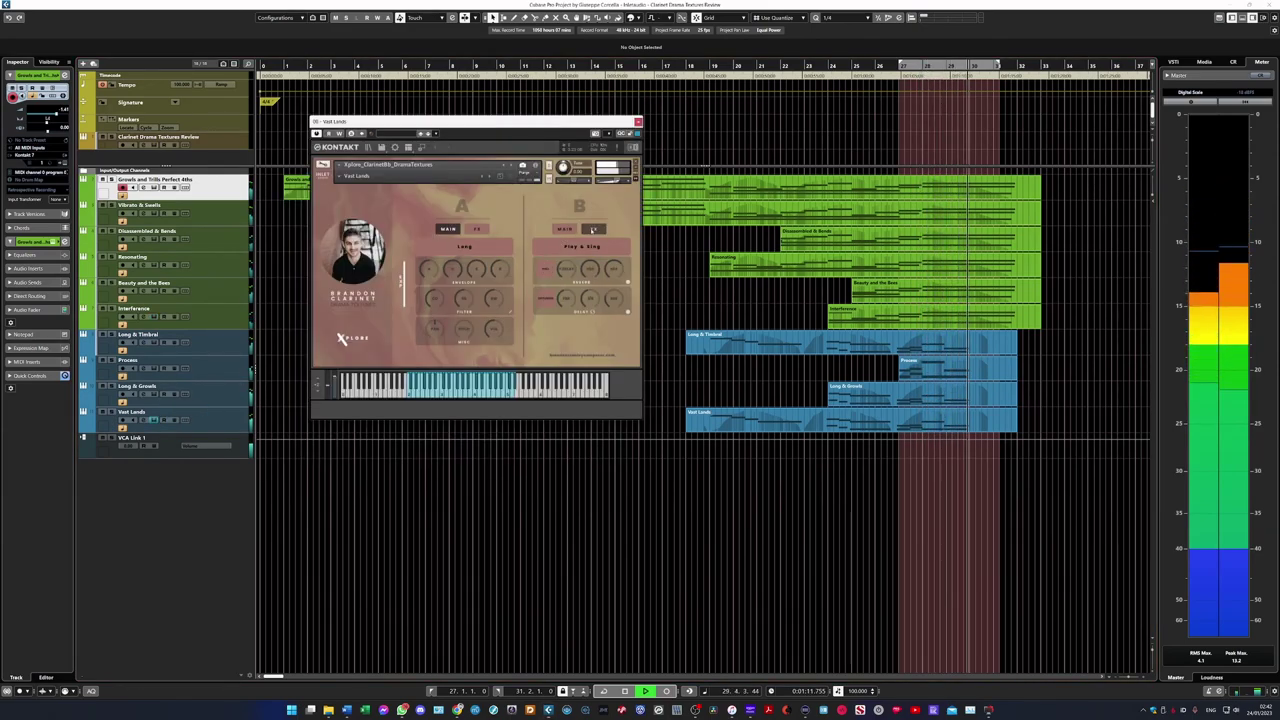
Return Vast Lands' layer B to its main controls, and open the Growls and Trills Perfect 4ths track's instrument below its MIDI part.
left_click(565, 229)
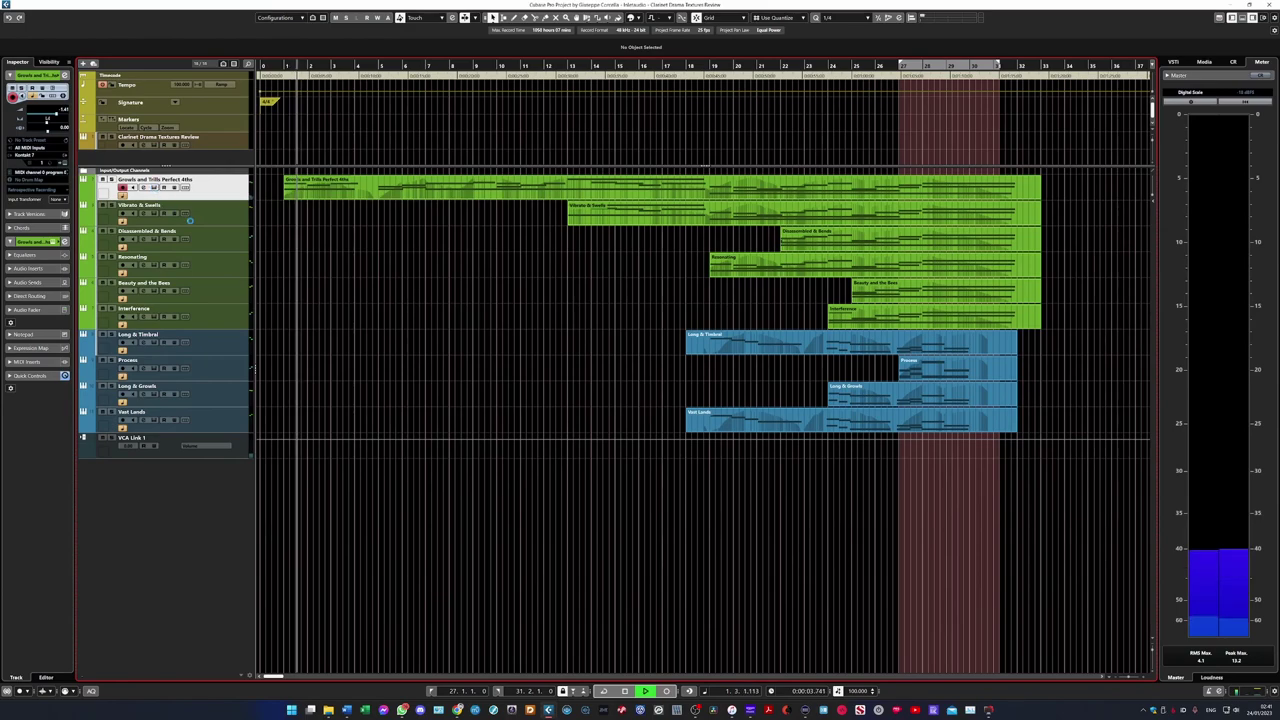
left_click(154, 188)
left_click_drag(586, 286, 523, 274)
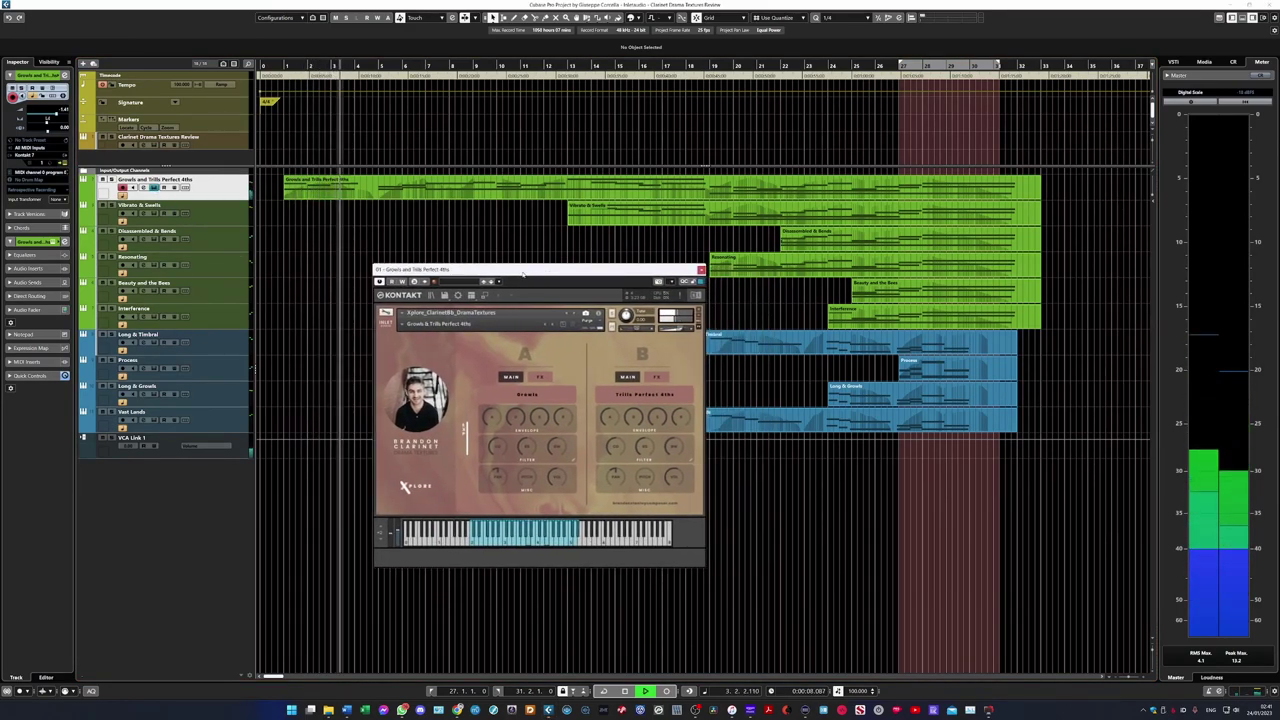
left_click_drag(523, 274, 528, 270)
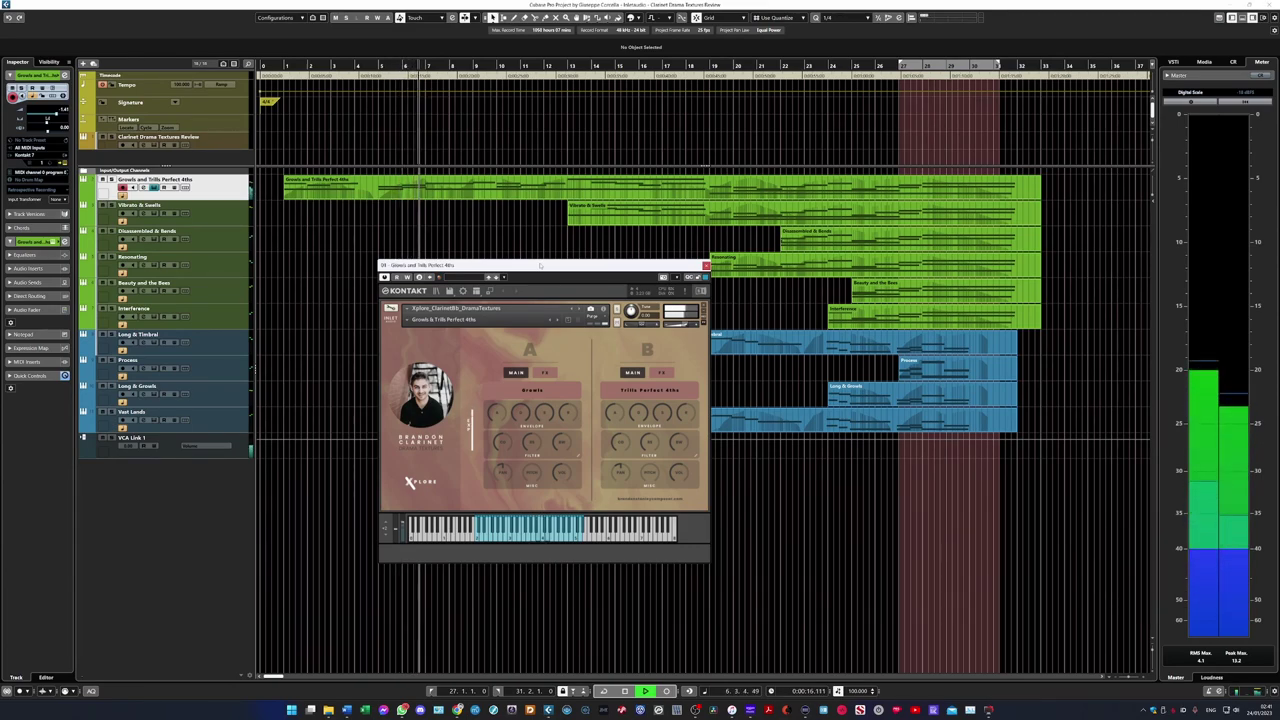
View the effects of layers B and A in the Growls & Trills Perfect 4ths instrument, restore both main views and close it.
left_click(658, 372)
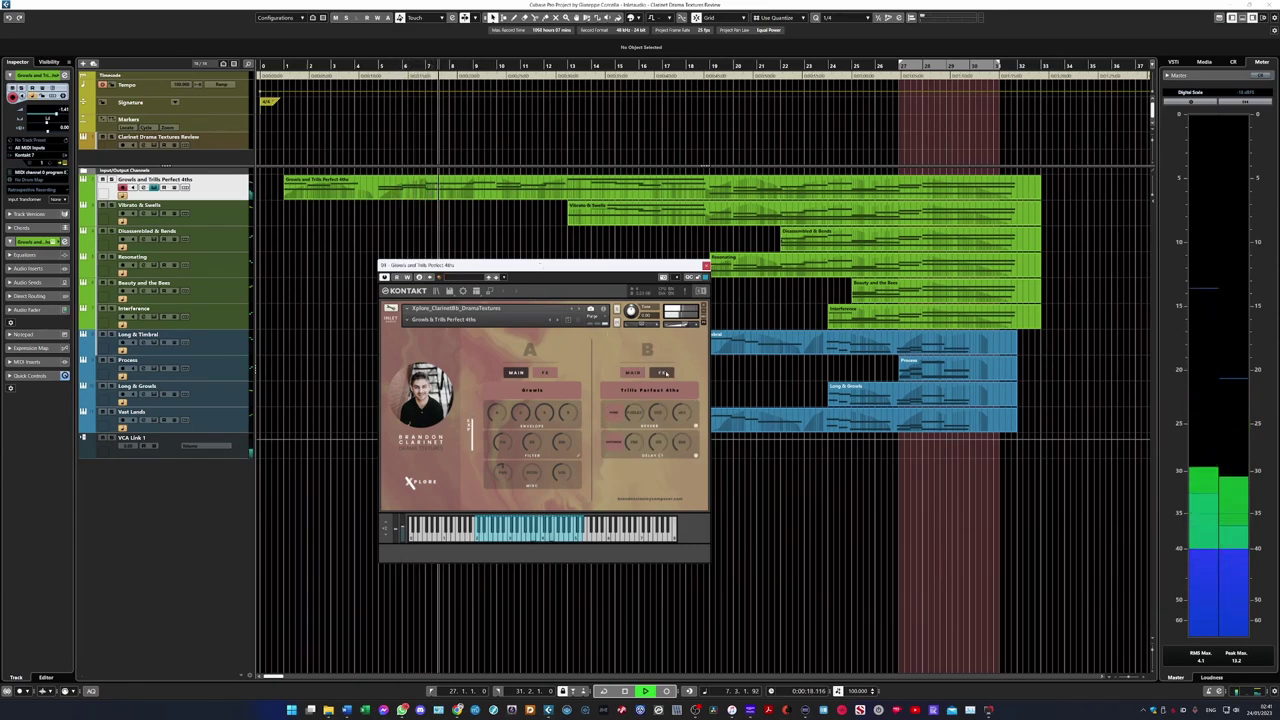
left_click(546, 372)
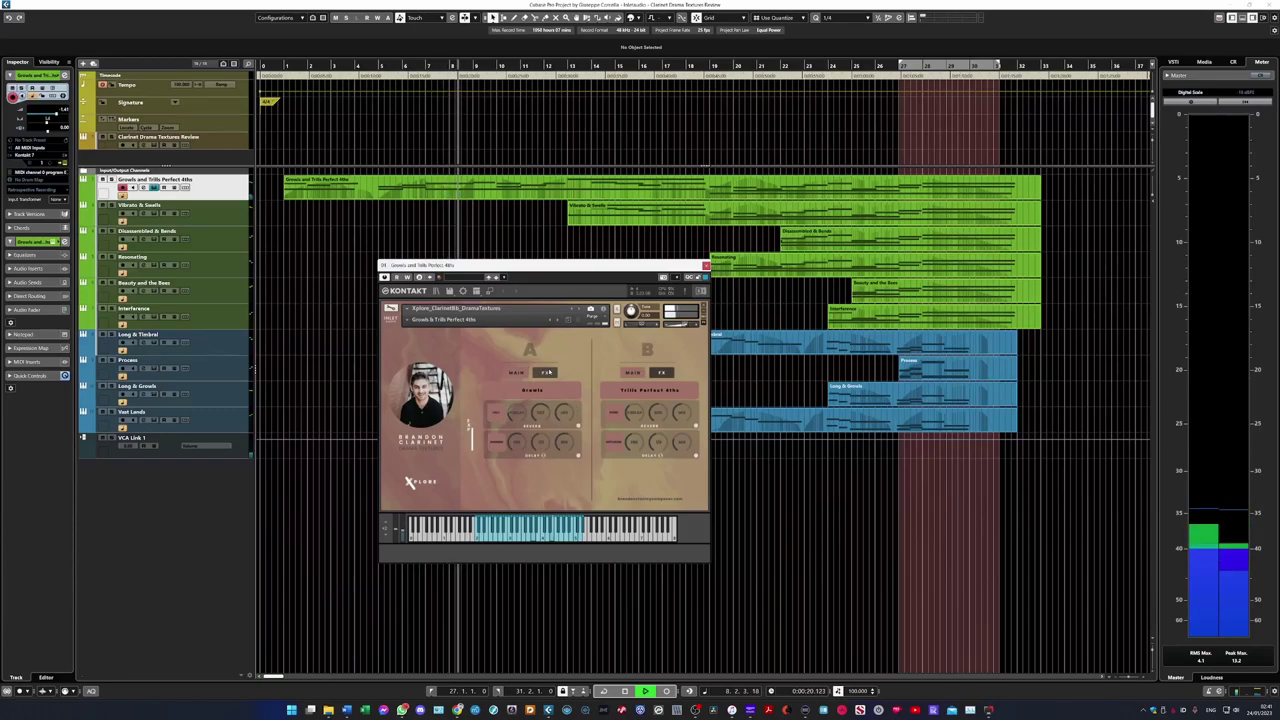
left_click(516, 372)
left_click(632, 372)
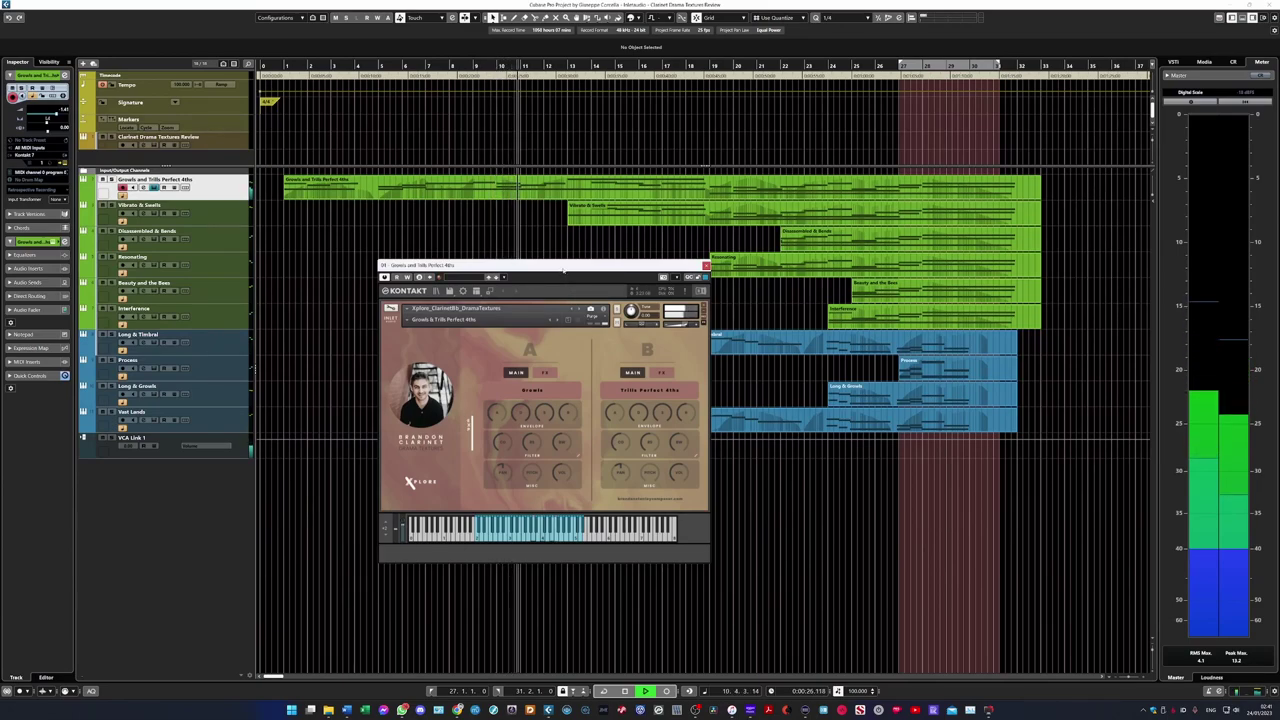
left_click(154, 188)
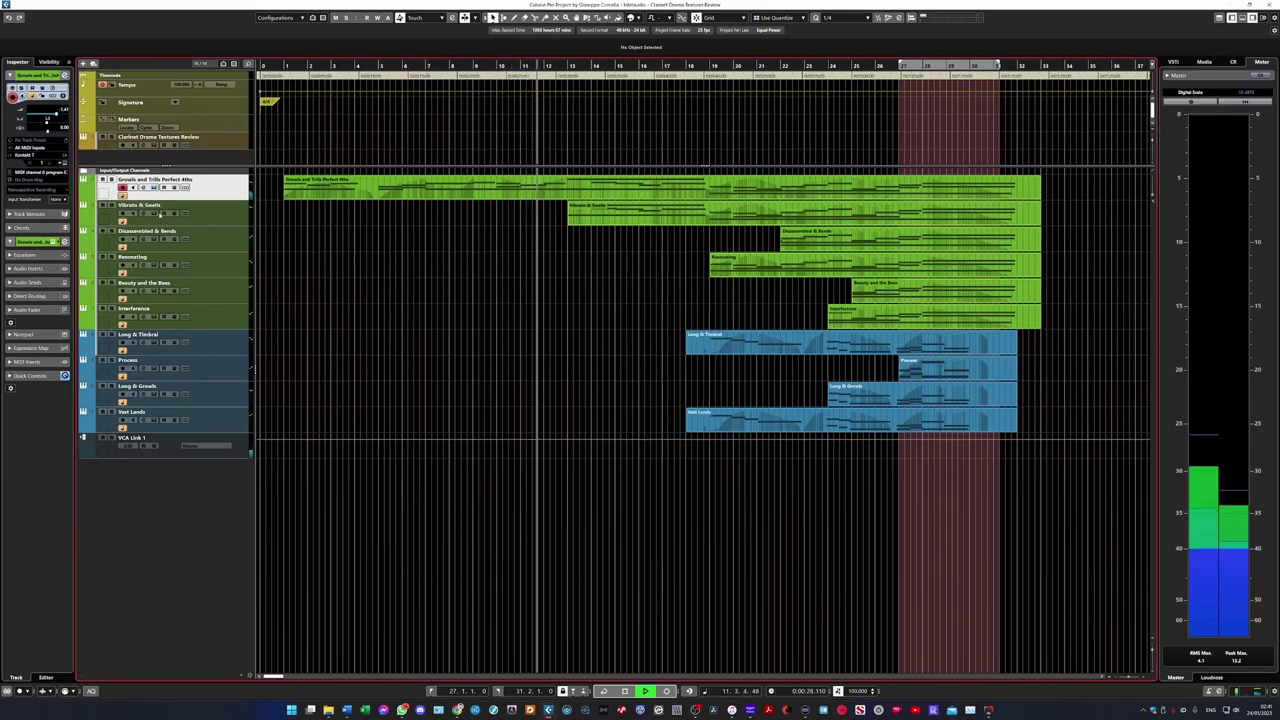
Open the Vibrato & Swells track's instrument during playback and move it clear of the green MIDI parts.
left_click(155, 213)
left_click_drag(645, 214, 465, 337)
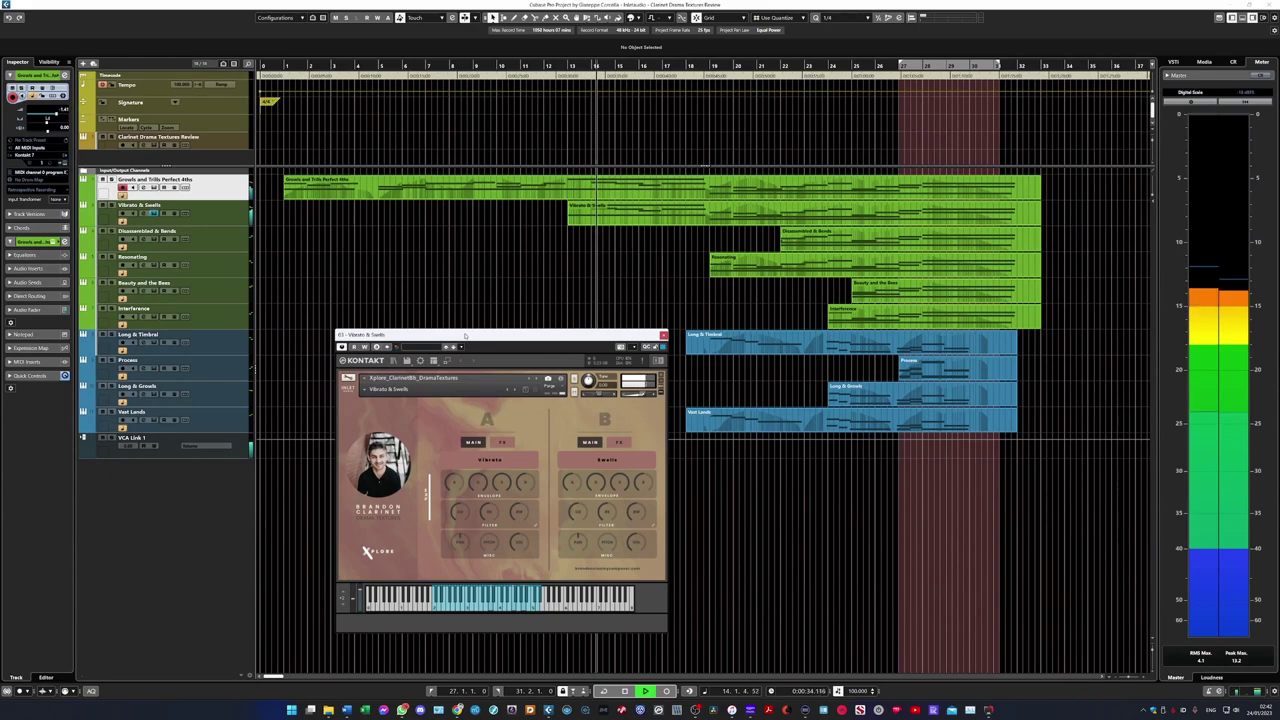